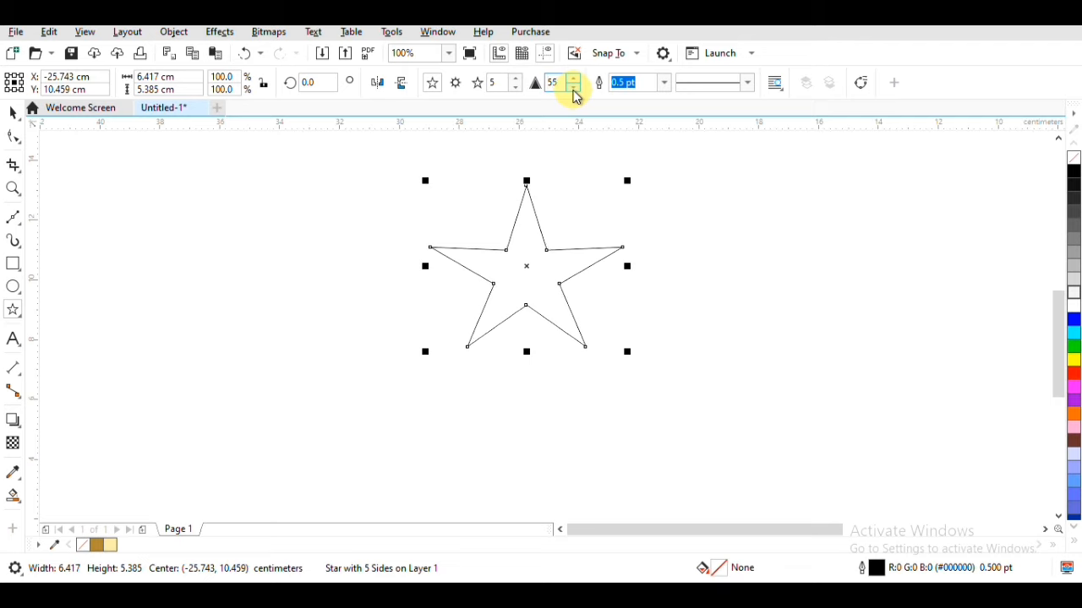
- Set the star's sharpness to 48 and narrow it to about 5.7 cm wide
left_click(573, 88)
left_click(573, 88)
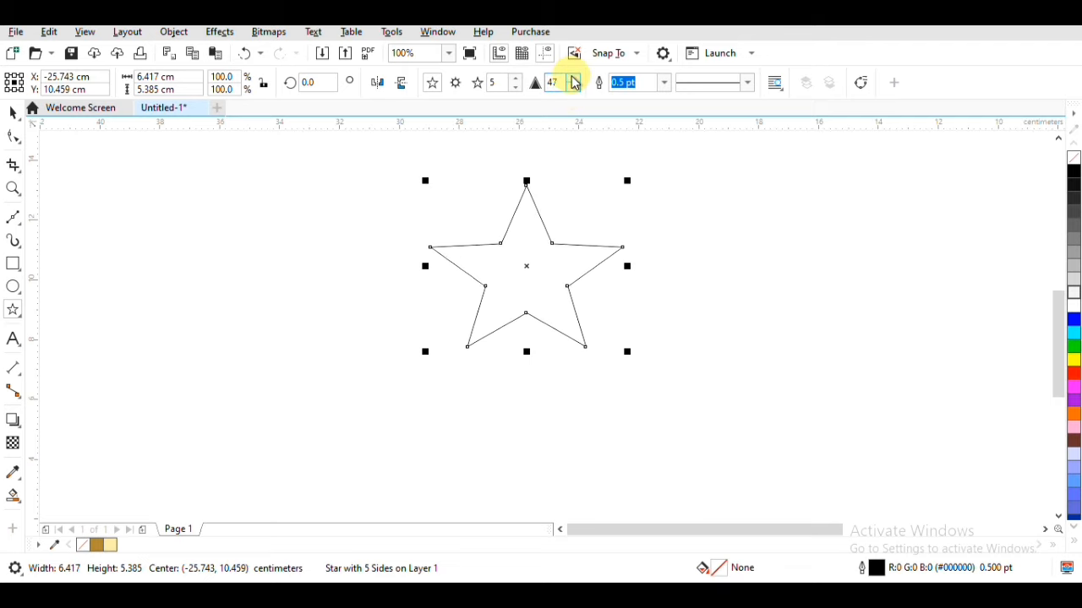
mouse_move(627, 267)
left_mouse_down()
mouse_move(587, 265)
mouse_move(606, 267)
left_mouse_up()
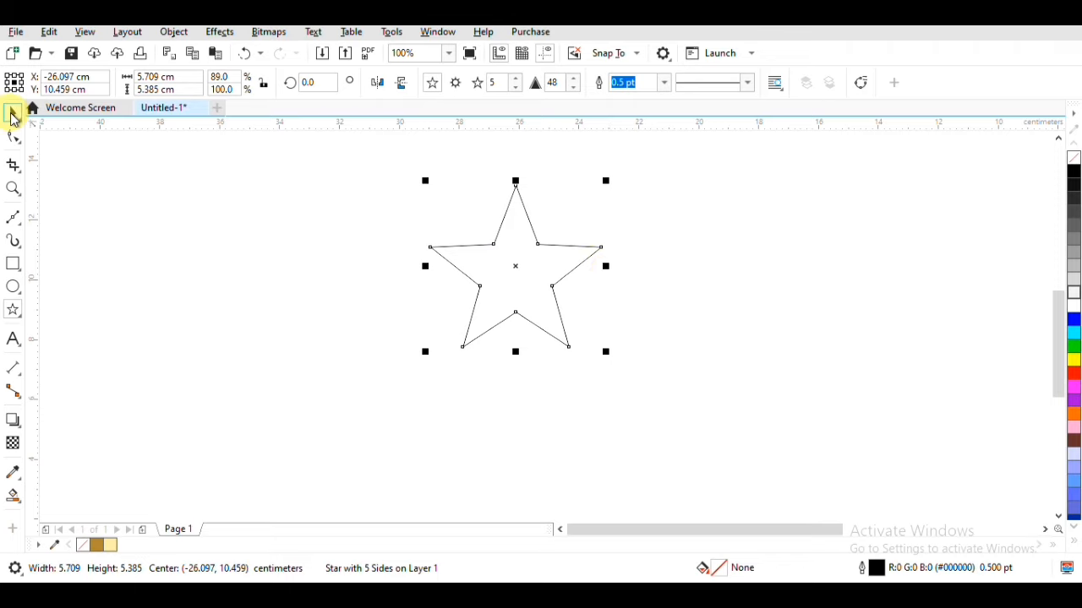
left_click_drag(606, 266, 251, 245)
key("ctrl+z")
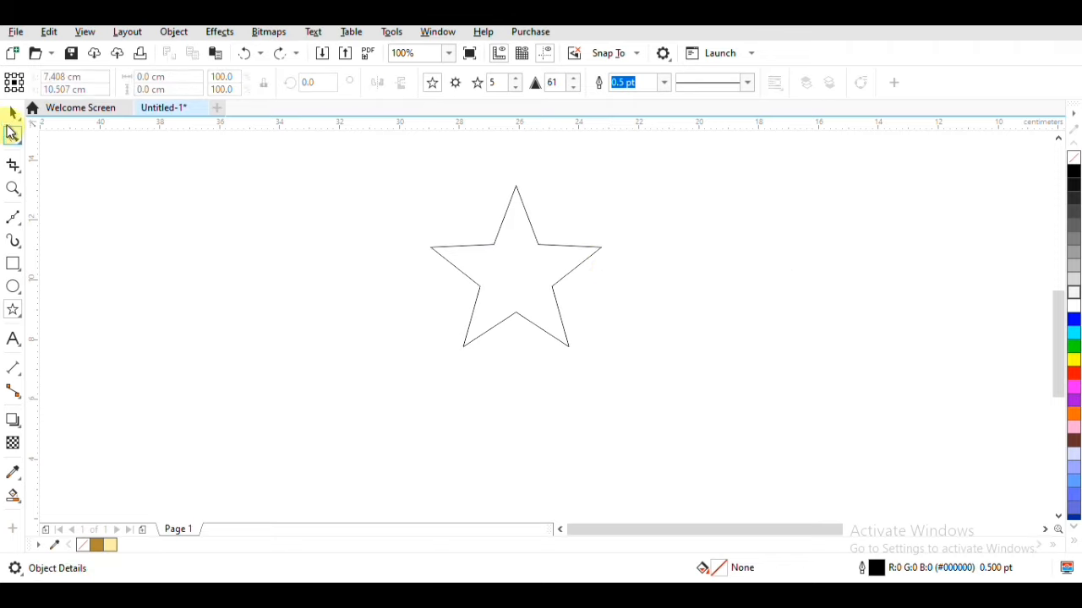
- Create a centred copy of the star inside it, scaled down to about 2.9 by 2.7 cm, and nudge it slightly downward
left_click(12, 113)
left_click(590, 259)
left_click_drag(606, 181, 601, 223)
right_click(601, 223)
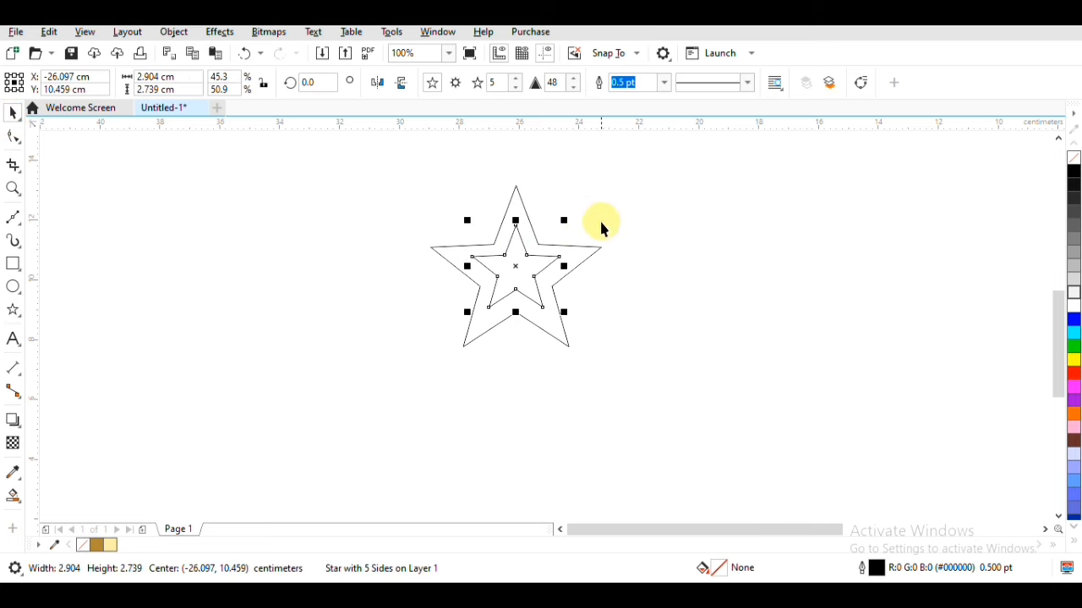
scroll(535, 272, "up", 1)
key("Down")
key("Down")
key("Down")
key("Down")
key("Down")
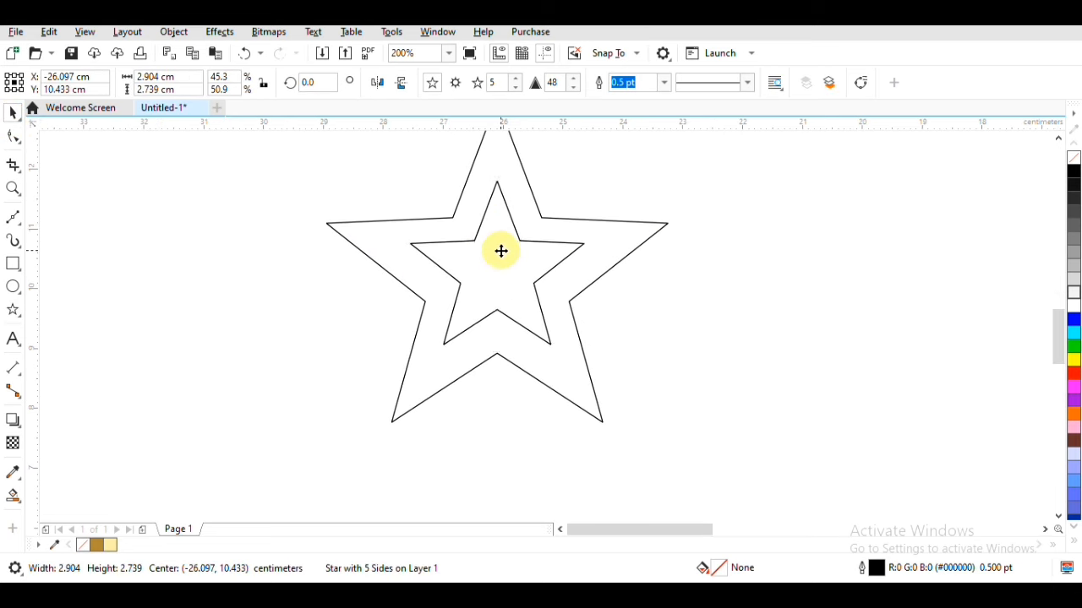
- Duplicate the outer and inner stars together, placing the copy about 9 cm to the right at the same height
left_click(529, 188, "shift")
scroll(514, 240, "down", 1)
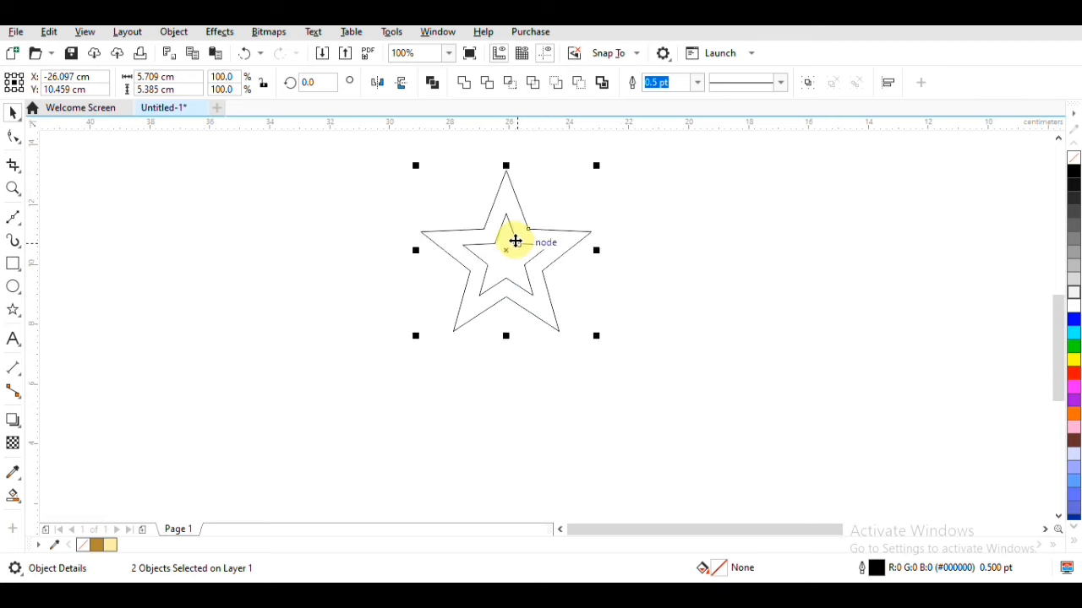
left_click_drag(514, 239, 785, 258)
right_click(780, 253)
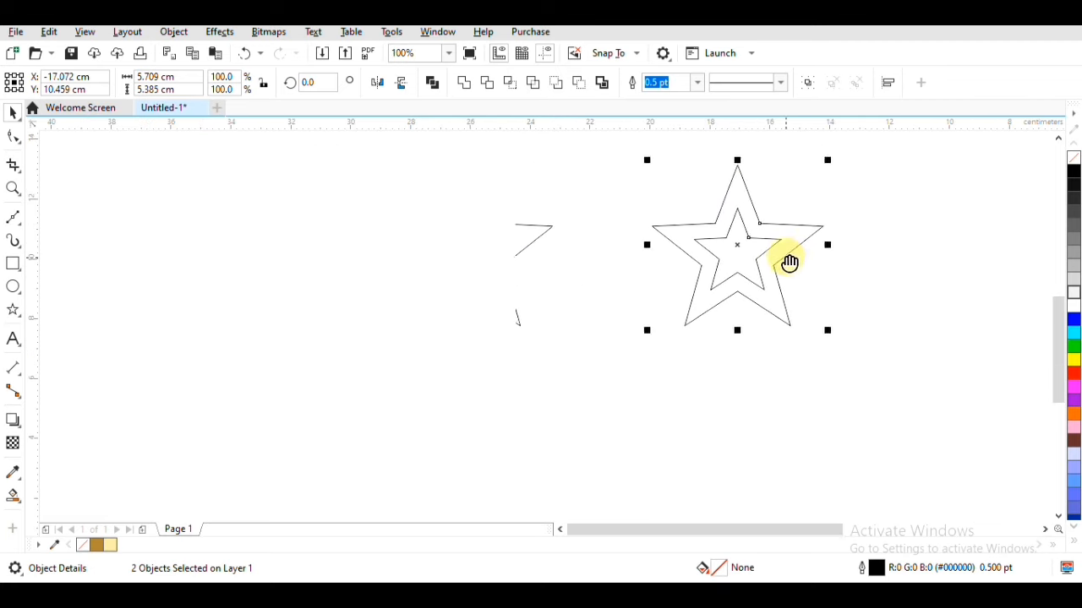
left_click(743, 265)
- Smart-fill the band between the original outer and inner stars with blue-grey and move the filled shape left of the originals
left_click(14, 497)
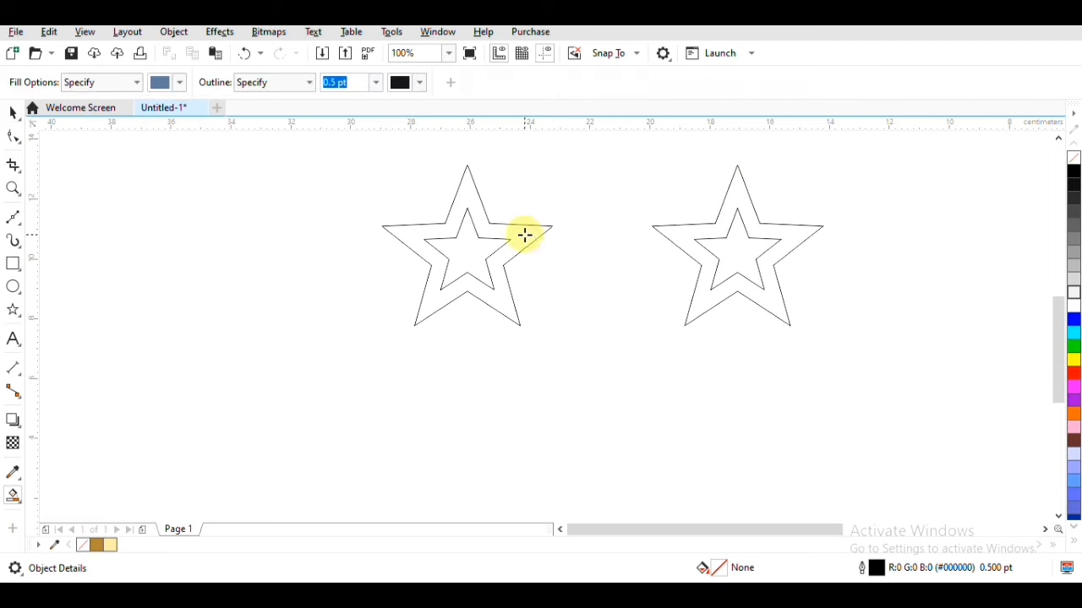
left_click(523, 234)
left_click(12, 113)
left_click_drag(467, 245, 487, 265)
- Draw a curved path from the middle star's lower-left tip to its right arm and back to its left notch
left_click(12, 218)
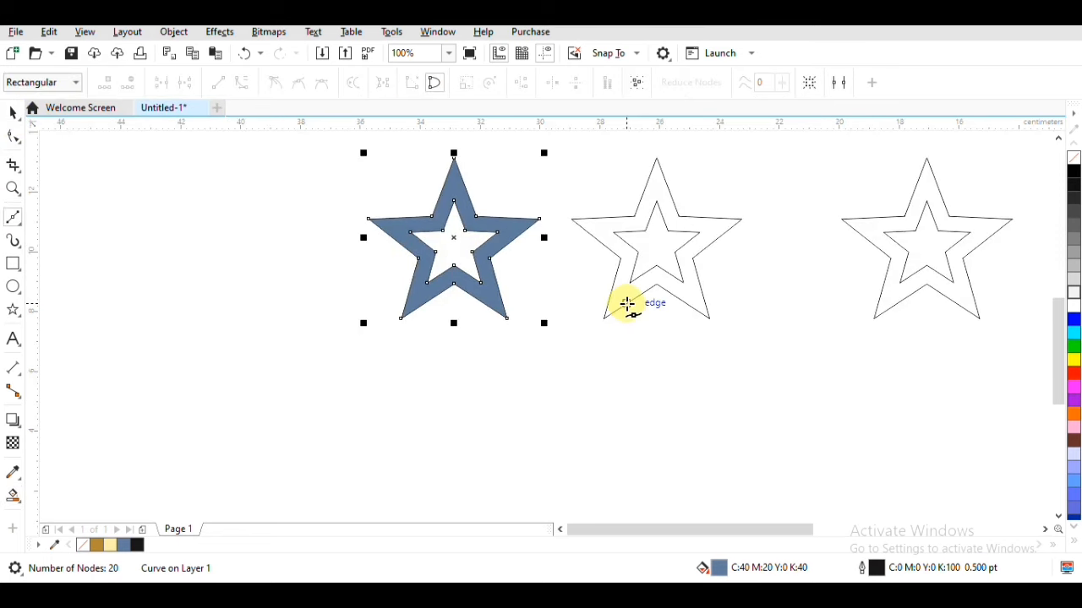
scroll(626, 285, "up", 2)
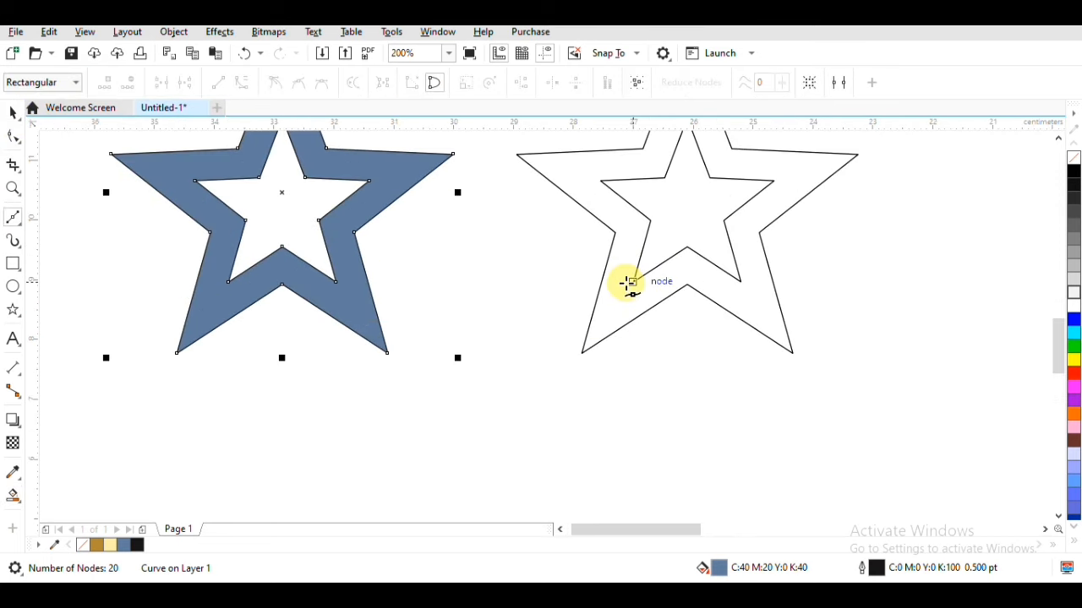
left_click(582, 353)
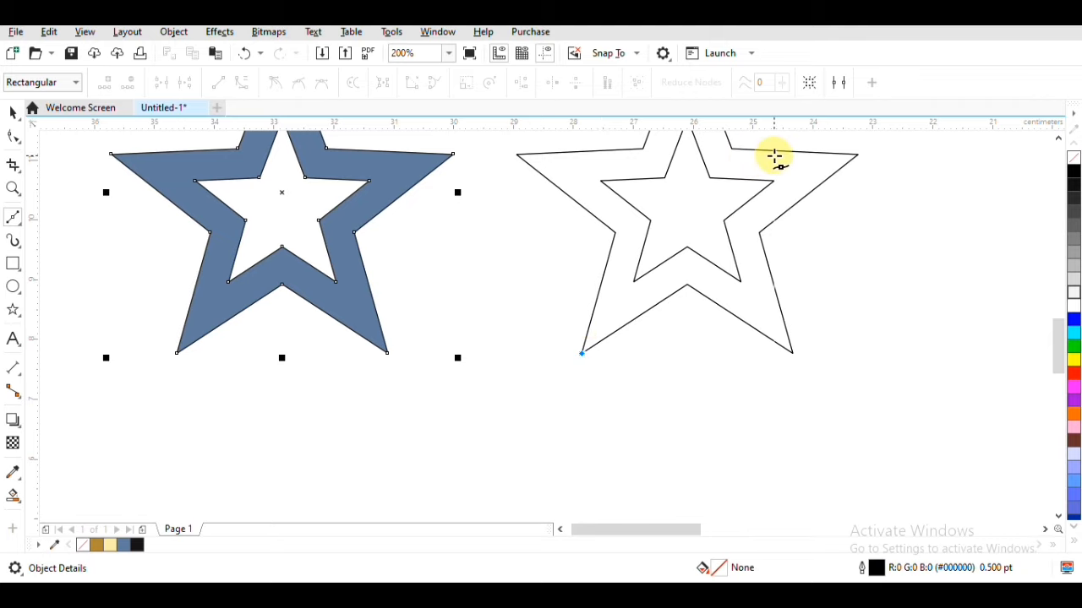
mouse_move(812, 153)
left_mouse_down()
mouse_move(932, 160)
mouse_move(895, 227)
mouse_move(941, 138)
mouse_move(901, 234)
mouse_move(955, 275)
left_mouse_up()
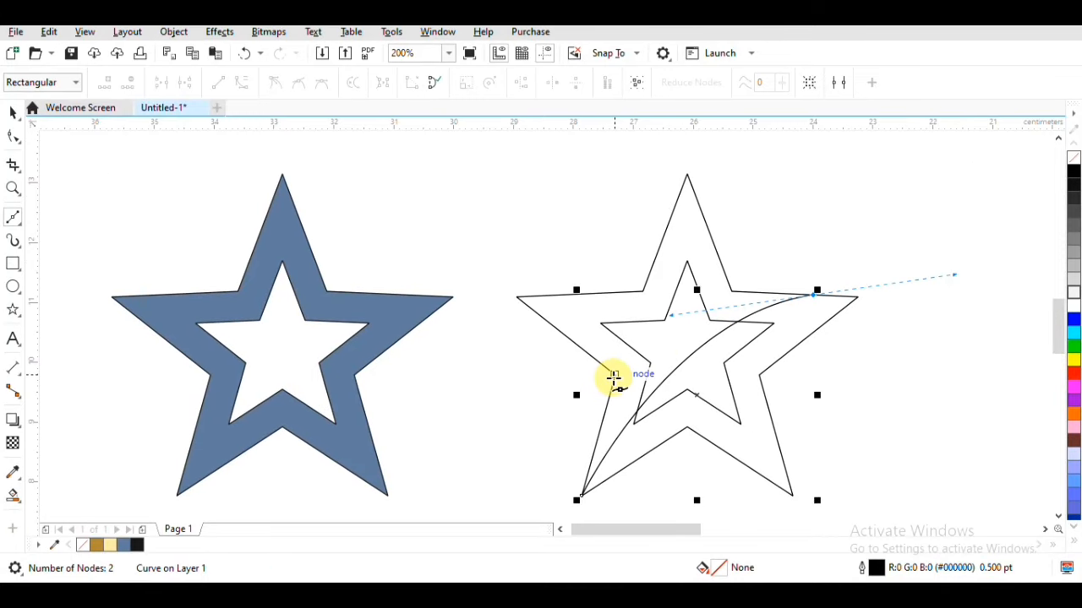
left_click_drag(614, 378, 496, 484)
- Reshape the returning arc of the curve with its node handles and move the right-hand node onto the star's right tip
left_click(13, 113)
double_click(729, 312)
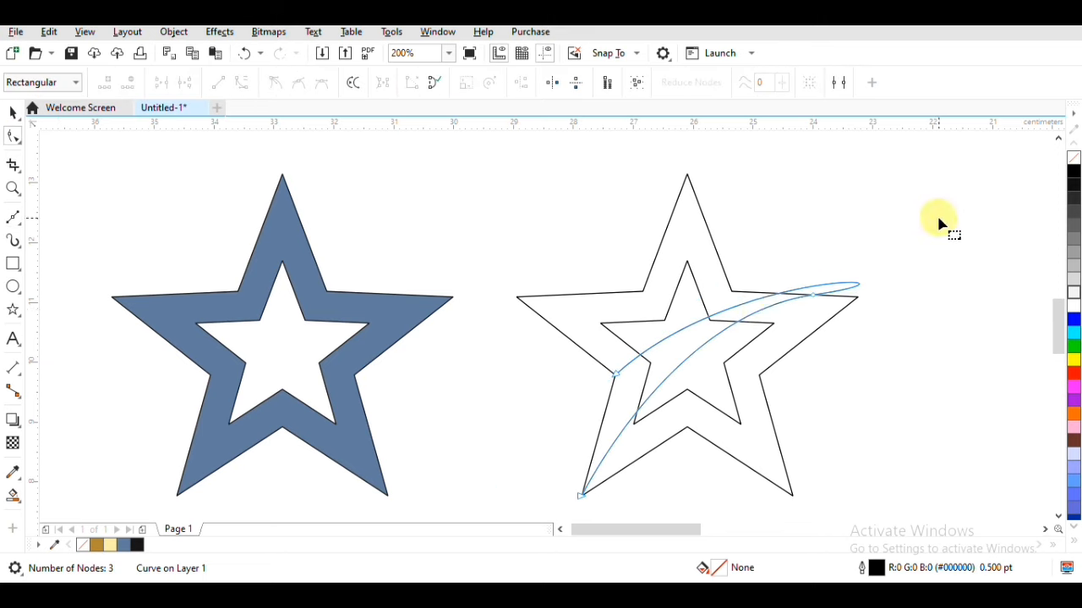
left_click_drag(937, 223, 761, 307)
left_click_drag(955, 276, 658, 314)
left_click_drag(733, 267, 655, 317)
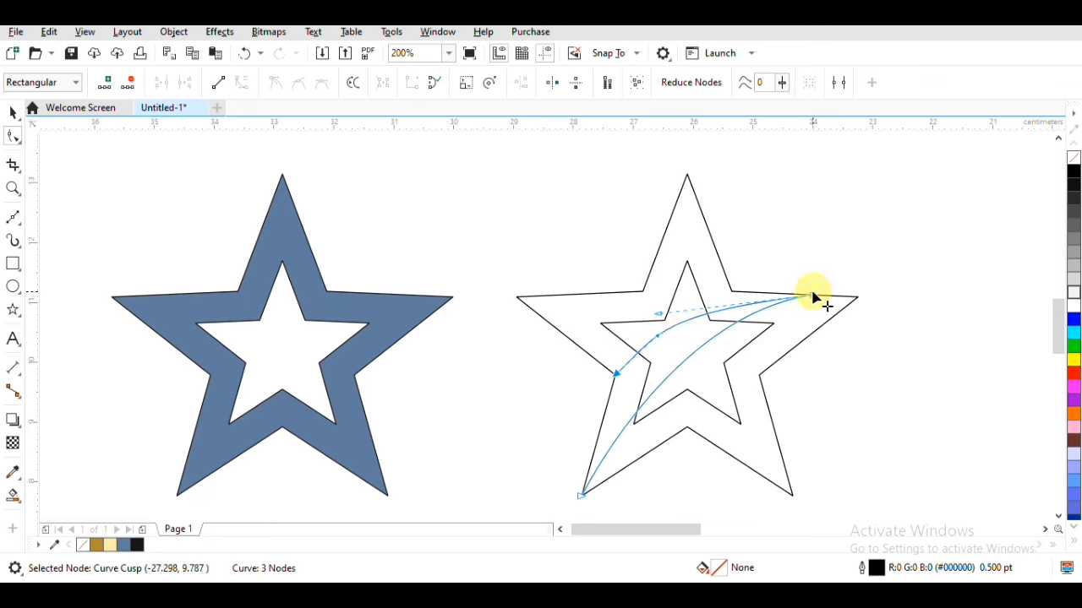
left_click_drag(813, 298, 856, 299)
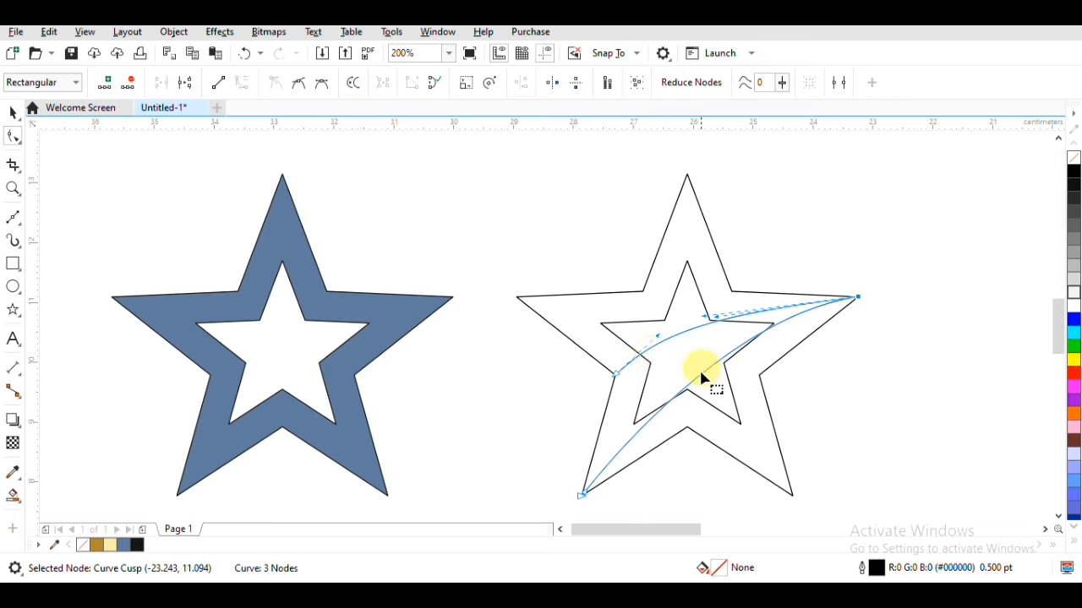
- Adjust the handles of both arcs so they form a smooth crescent tapering toward the star's right tip
left_click_drag(714, 321, 672, 370)
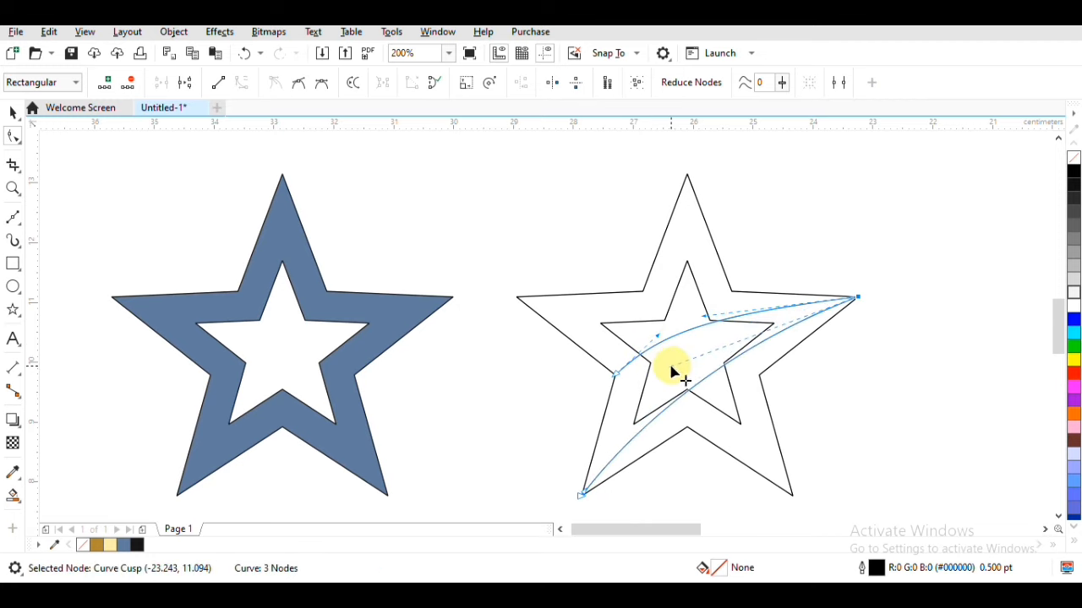
left_click_drag(708, 318, 674, 314)
left_click_drag(780, 273, 894, 328)
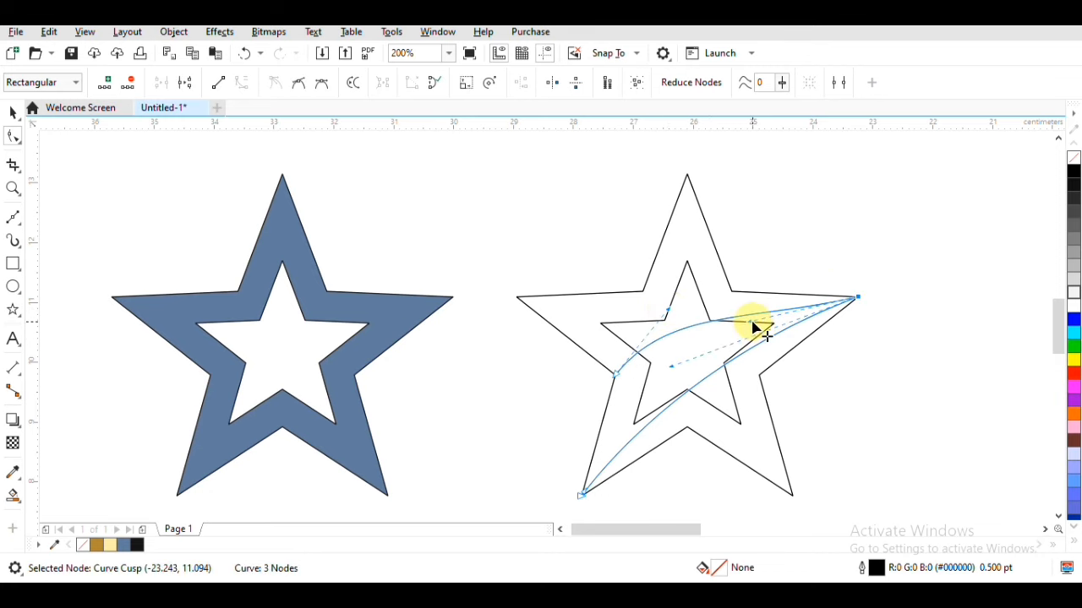
left_click_drag(755, 326, 807, 297)
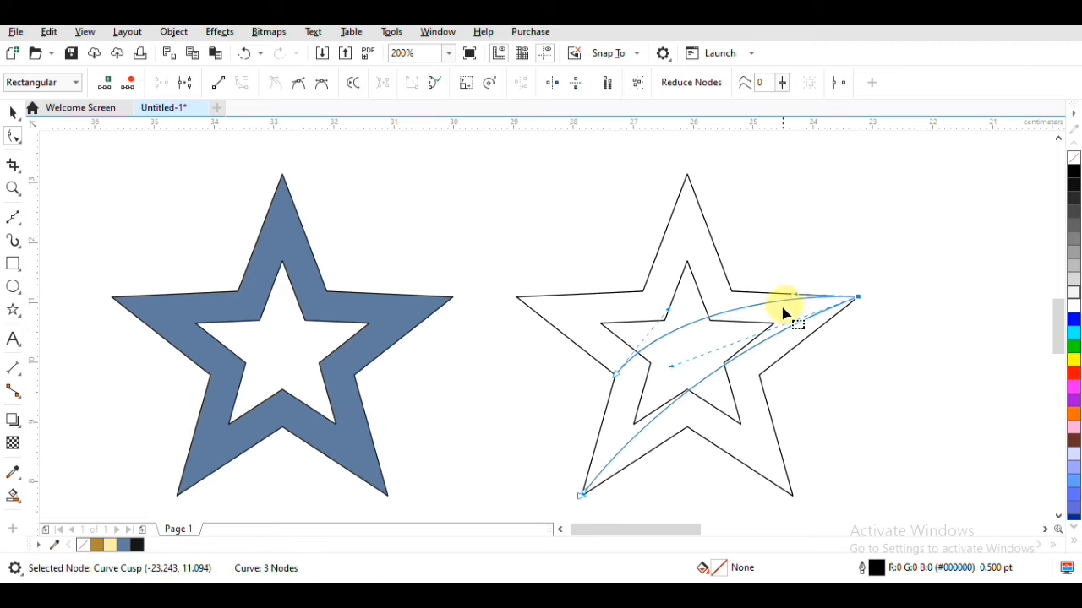
left_click_drag(961, 254, 785, 373)
left_click_drag(683, 373, 604, 376)
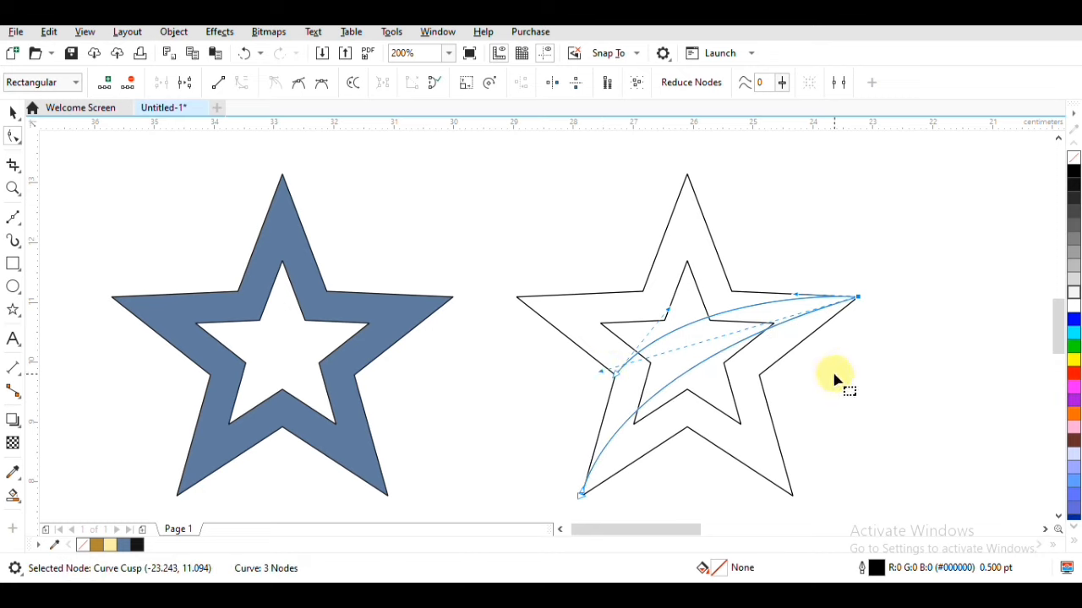
mouse_move(602, 382)
left_mouse_down()
mouse_move(550, 367)
mouse_move(604, 363)
left_mouse_up()
key("space")
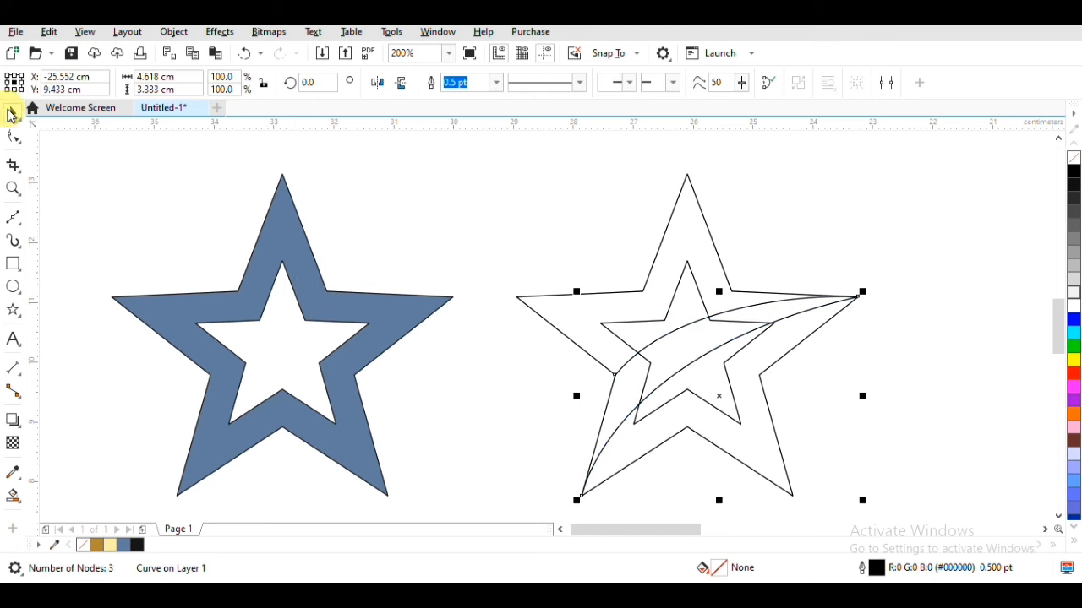
- Remove the small inner star from the middle outline star so only the two arcs cross it
scroll(671, 377, "up", 1)
scroll(659, 386, "down", 2)
scroll(661, 390, "up", 1)
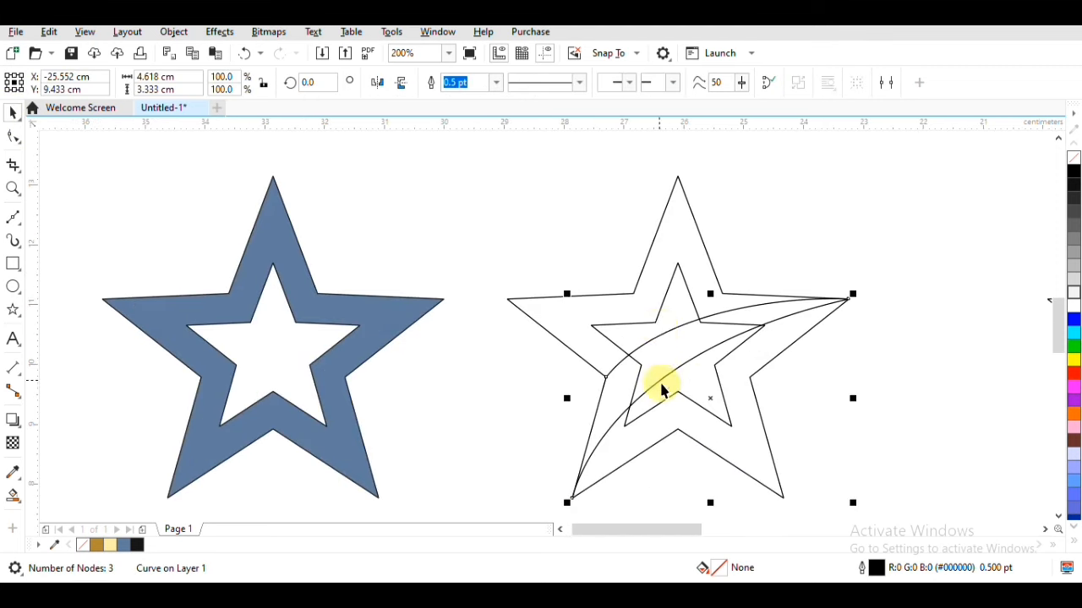
left_click(657, 311)
key("Delete")
- Smart-fill the crescent between the two arcs with the same blue-grey, leaving the rest of the star empty
left_click(13, 496)
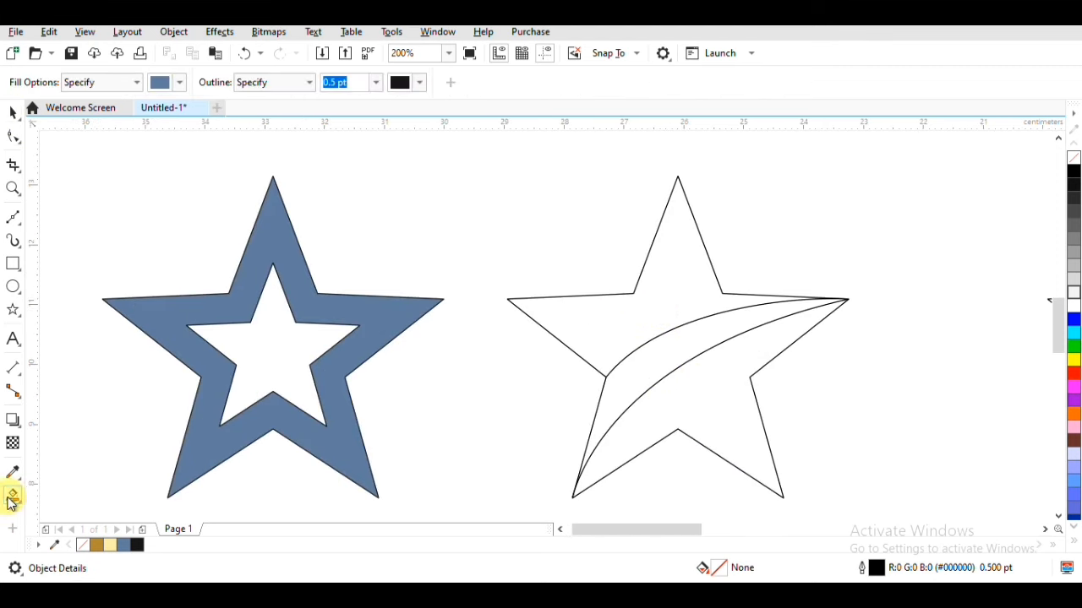
left_click(726, 346)
key("ctrl+z")
left_click(711, 344)
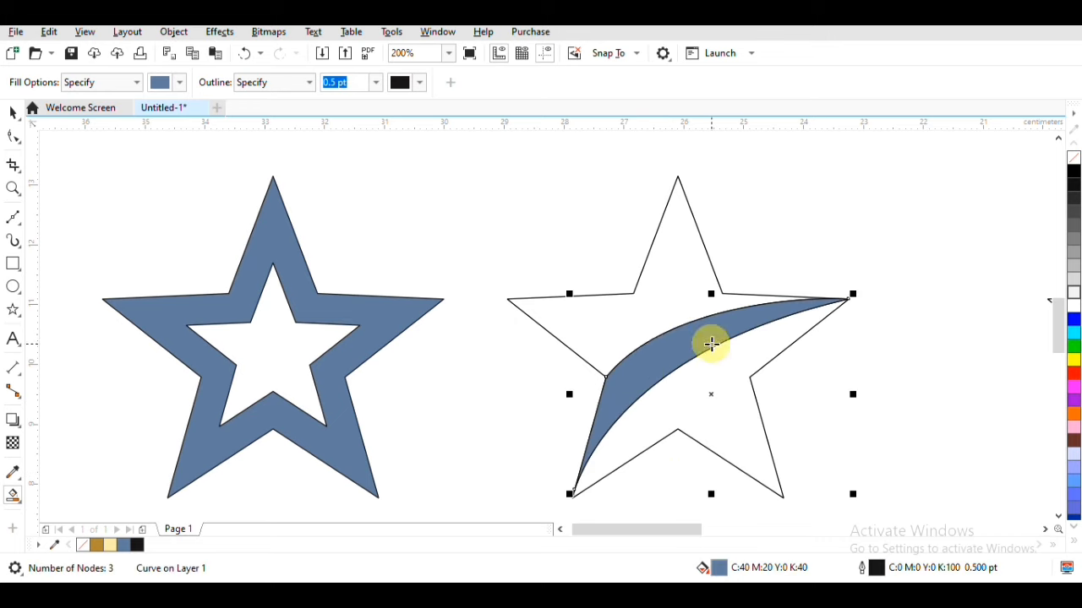
- Move the filled crescent onto the matching position of the blue star and paste the removed inner star back into the outline star
left_click(13, 118)
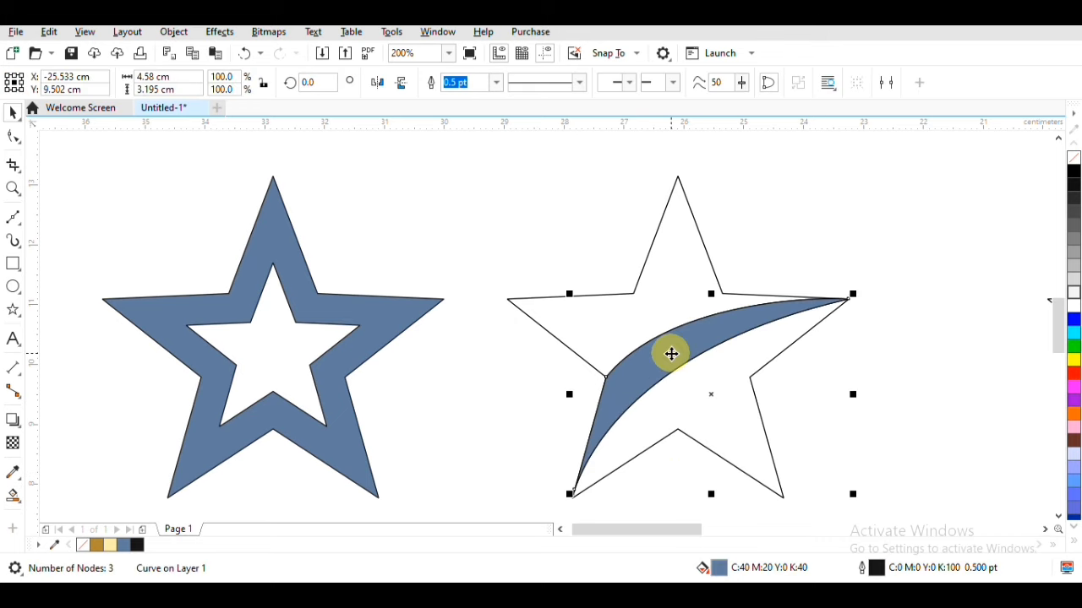
left_click_drag(671, 354, 267, 381)
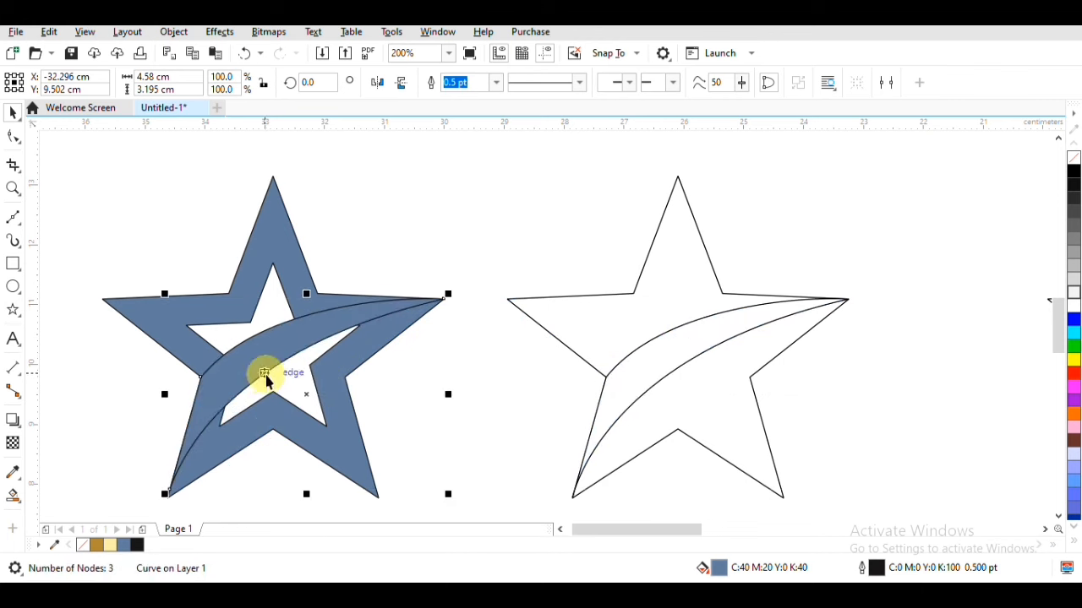
key("ctrl+v")
left_click_drag(531, 380, 755, 342)
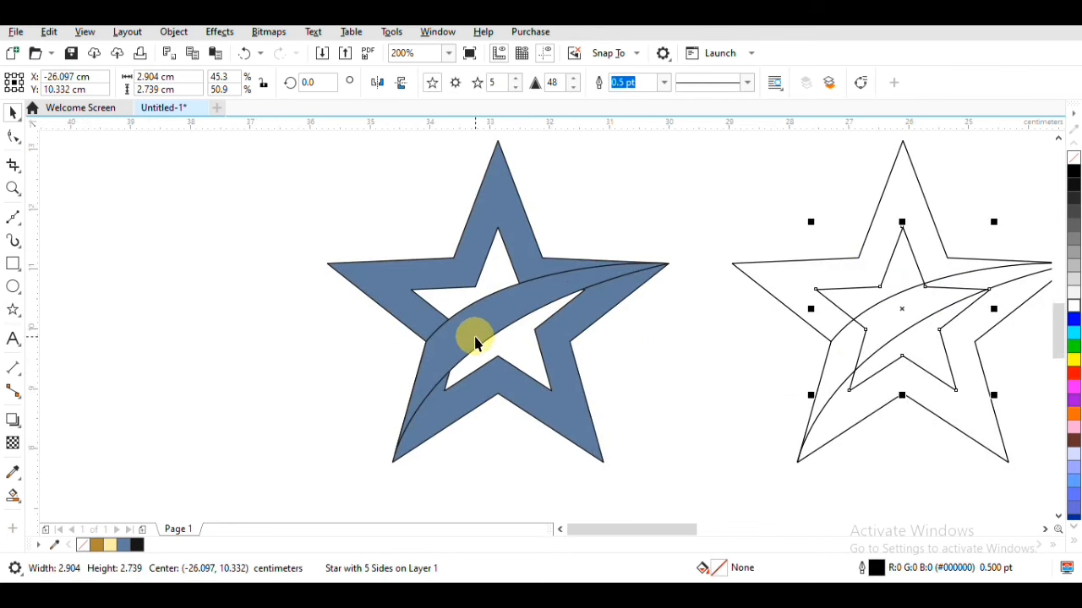
- Break the blue star's outer outline at the node on its lower-right tip
left_click(472, 377)
key("F10")
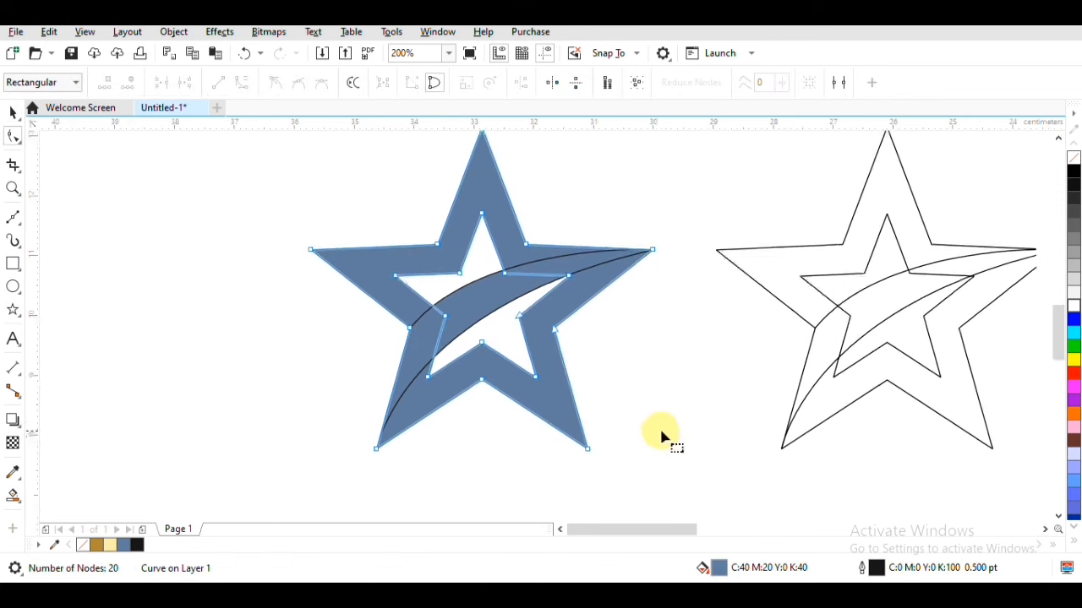
left_click_drag(647, 440, 556, 489)
left_click(185, 85)
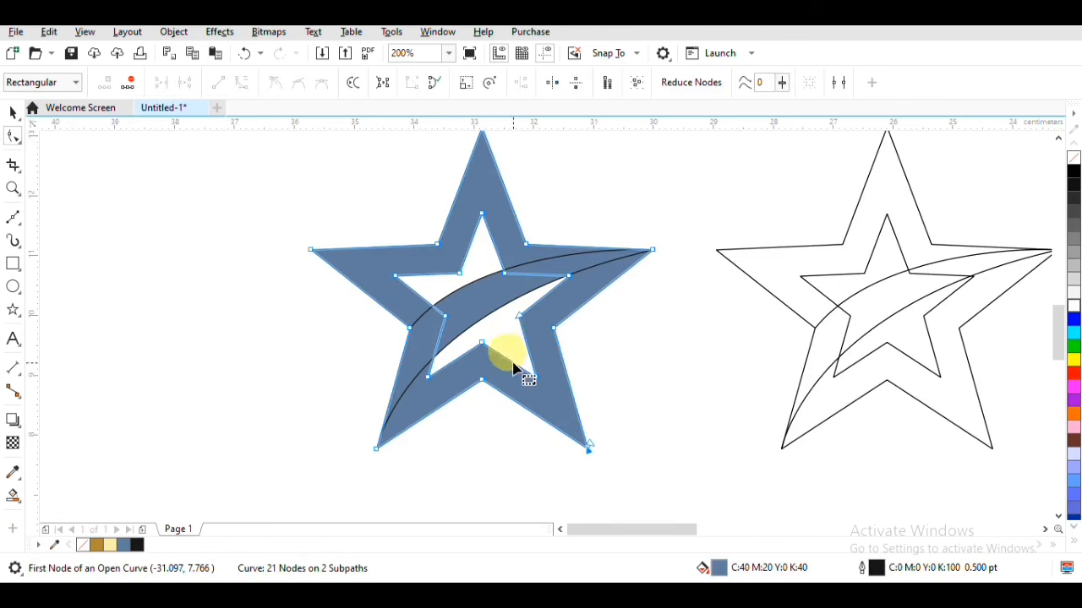
left_click_drag(590, 449, 644, 358)
key("ctrl+z")
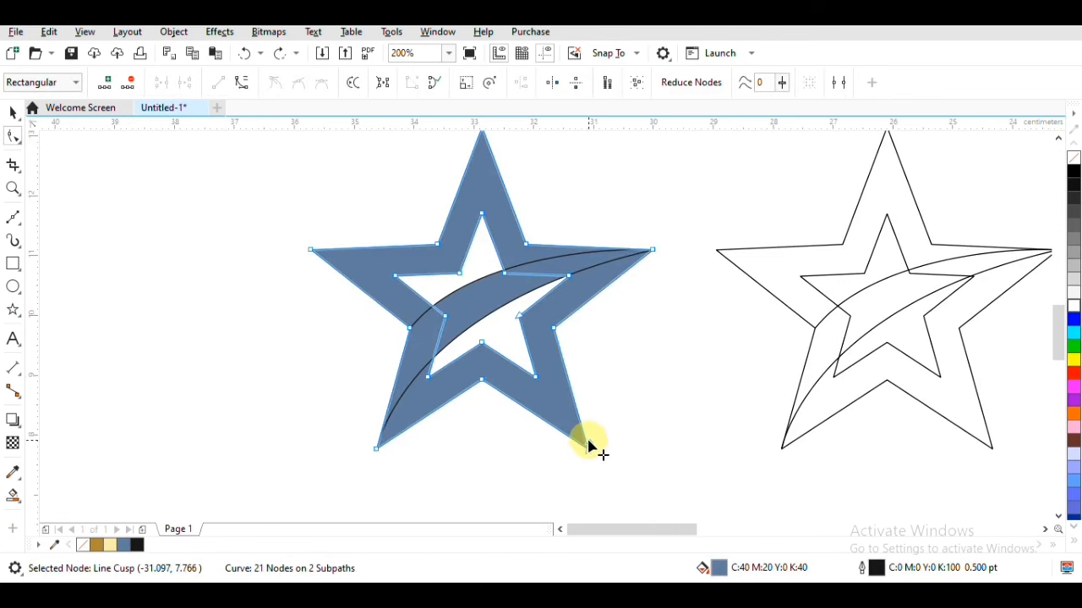
left_click_drag(588, 446, 630, 364)
key("ctrl+z")
- Delete the outer outline segment above the lower-right tip, and break and remove the matching segment of the inner star
left_click(589, 450)
key("Delete")
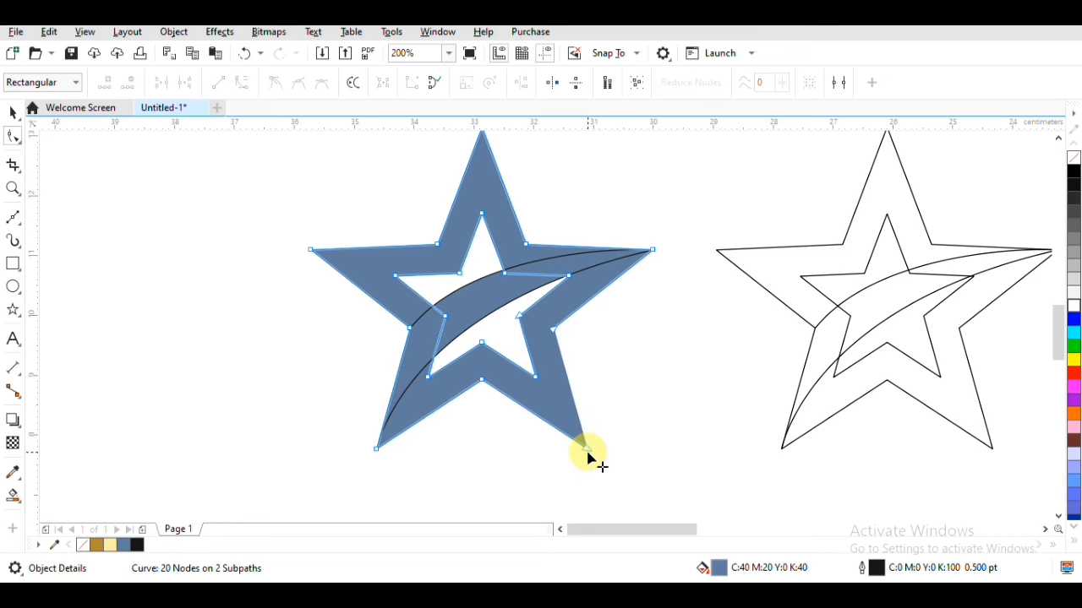
scroll(554, 378, "up", 2)
left_click(519, 380)
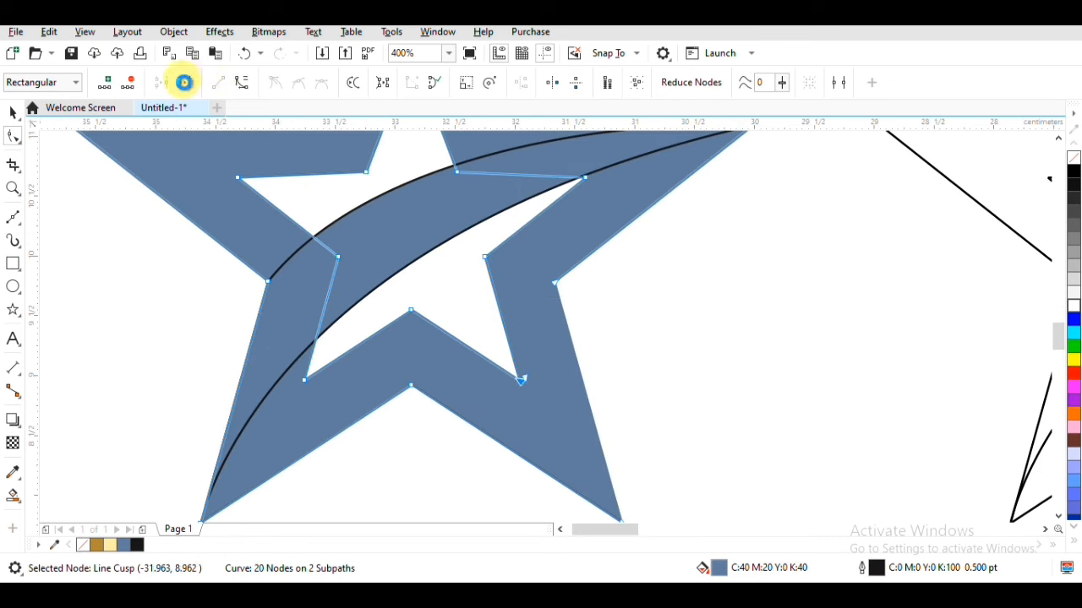
left_click(184, 82)
left_click_drag(519, 380, 608, 347)
scroll(586, 247, "down", 2)
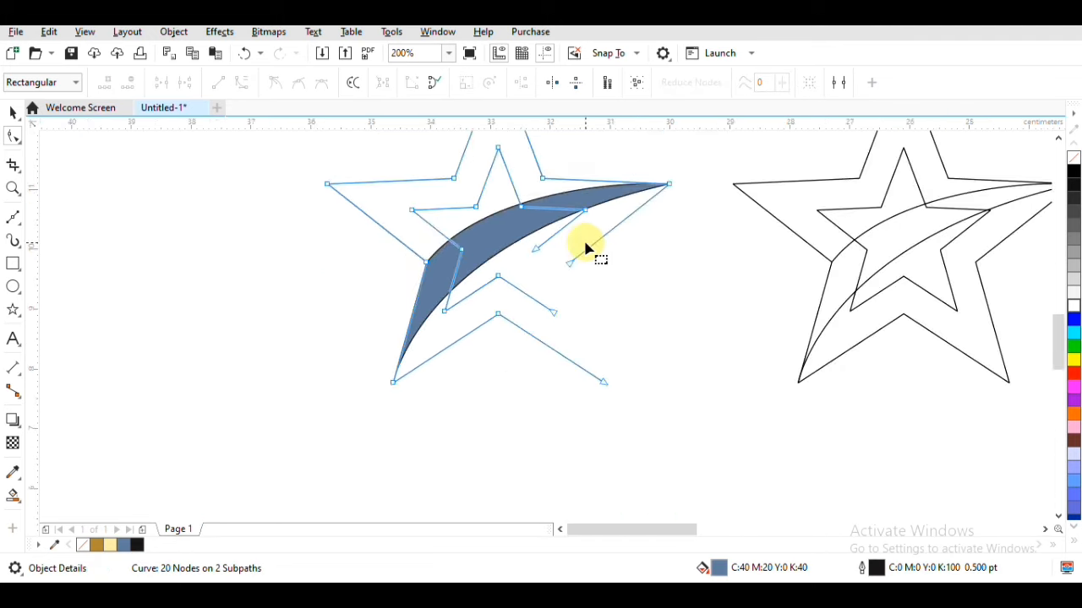
- Delete the loose end nodes at the right notches and join the inner path's open ends to the outer right and lower-right tips
left_click_drag(463, 286, 524, 331)
key("Delete")
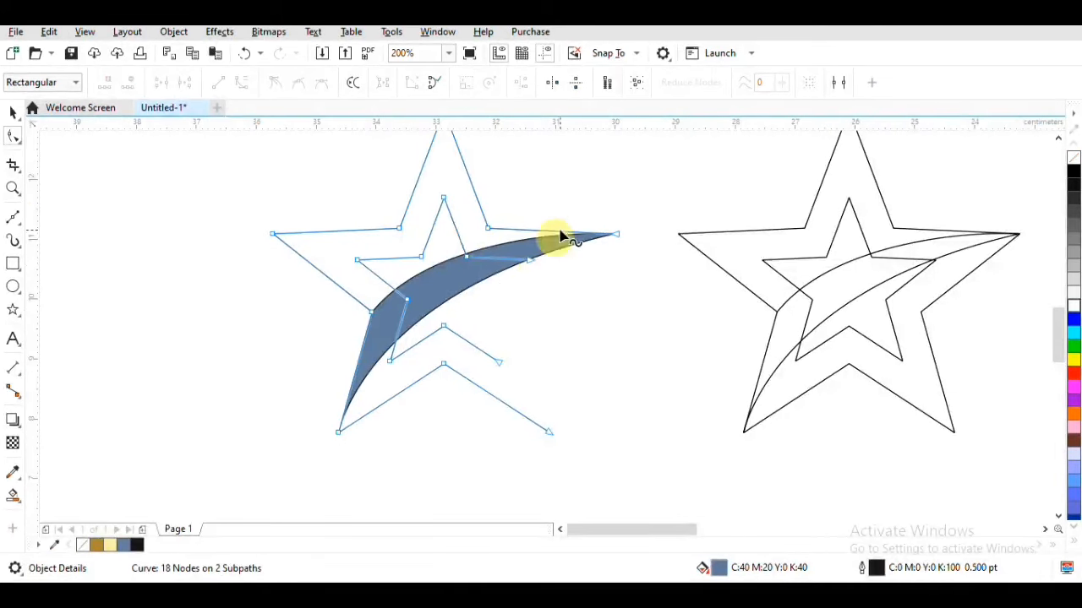
left_click_drag(531, 260, 615, 234)
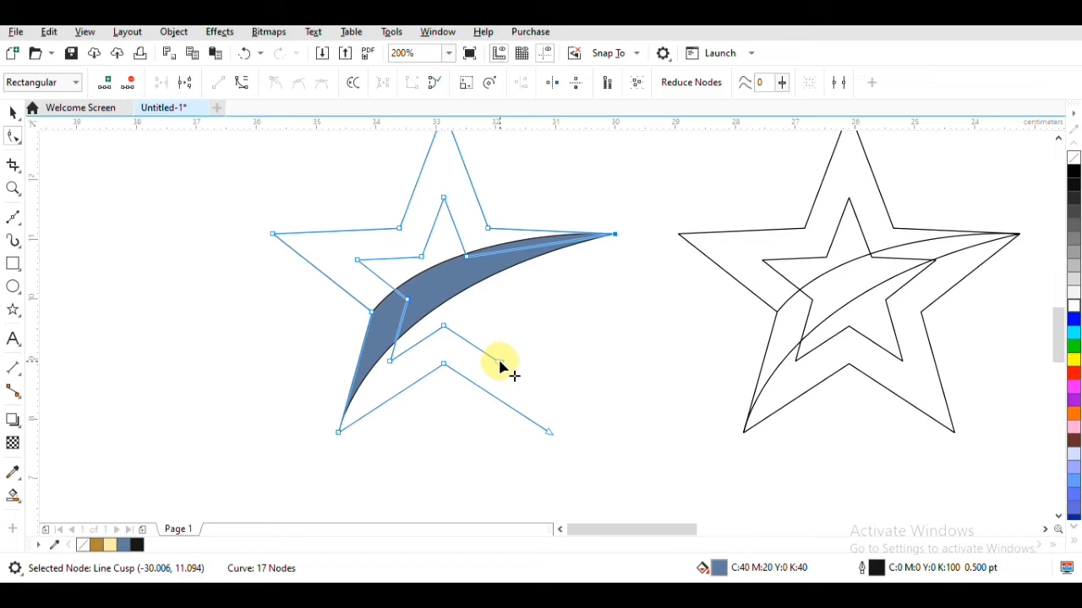
left_click_drag(497, 362, 550, 433)
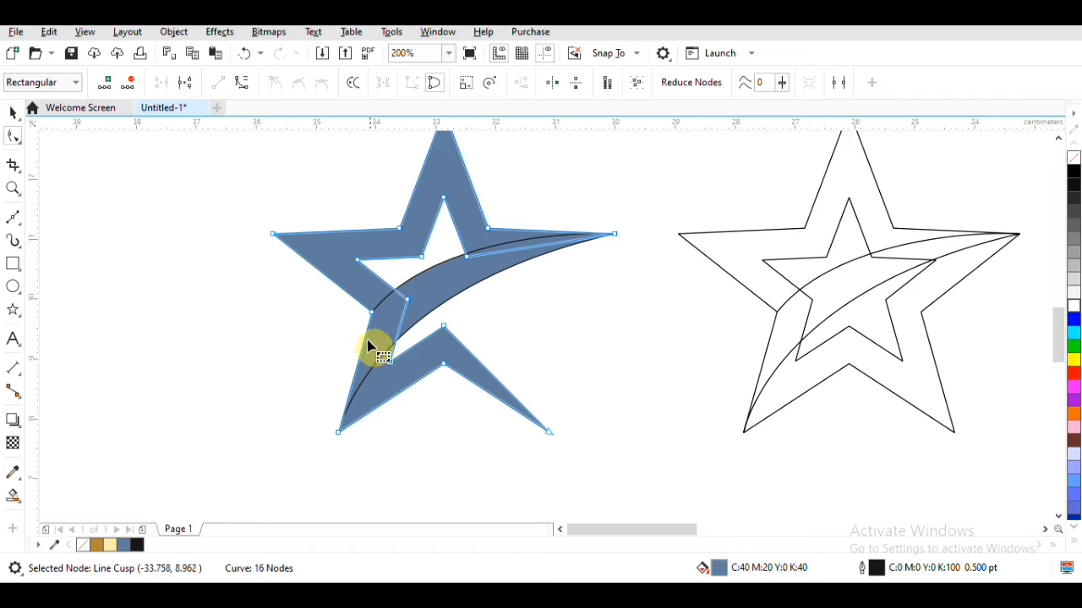
- Use Smart Fill to turn the star's upper and lower parts into separate blue shapes, and remove the original star
left_click(13, 112)
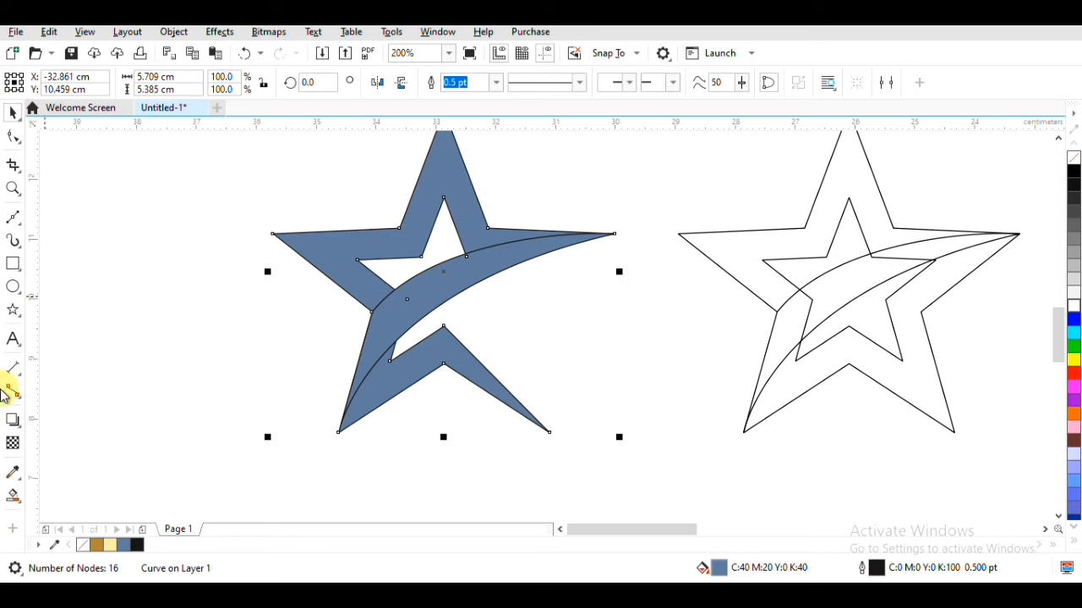
left_click(12, 499)
left_click(386, 230)
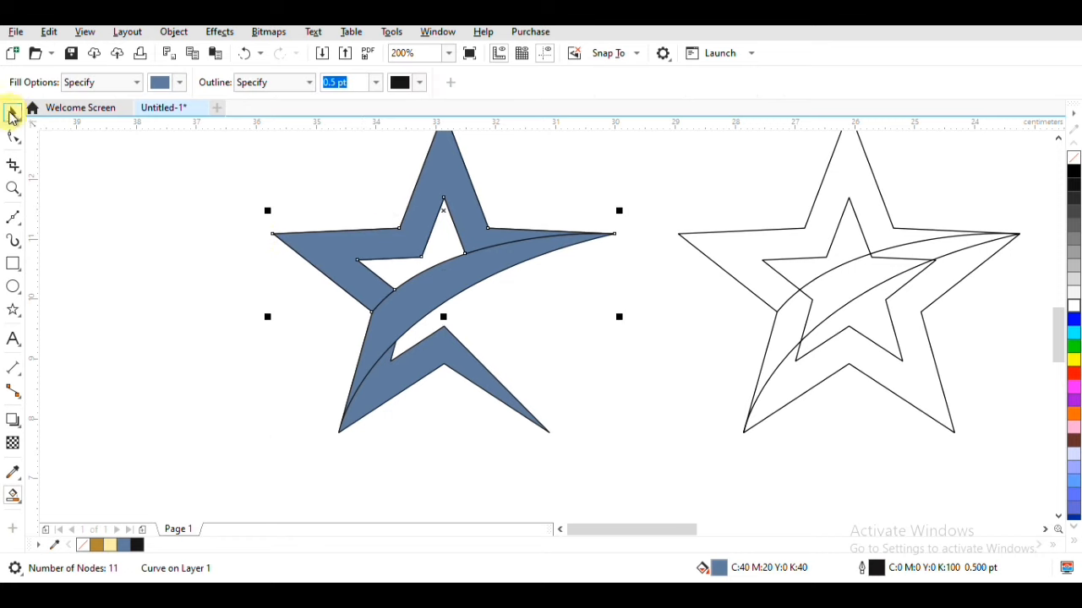
left_click(12, 114)
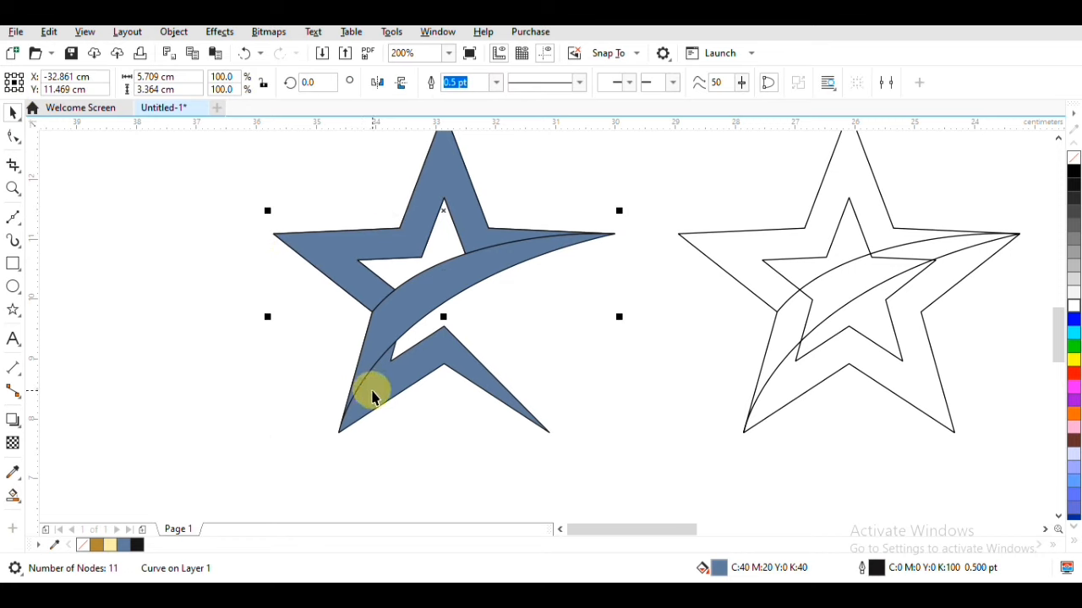
left_click(14, 496)
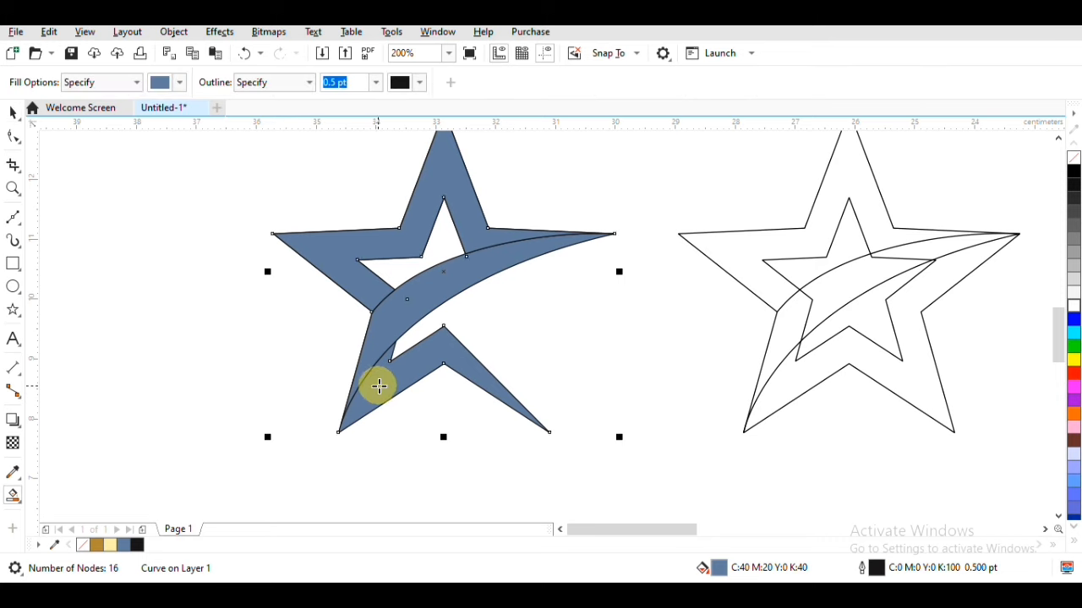
left_click(13, 115)
left_click(409, 204)
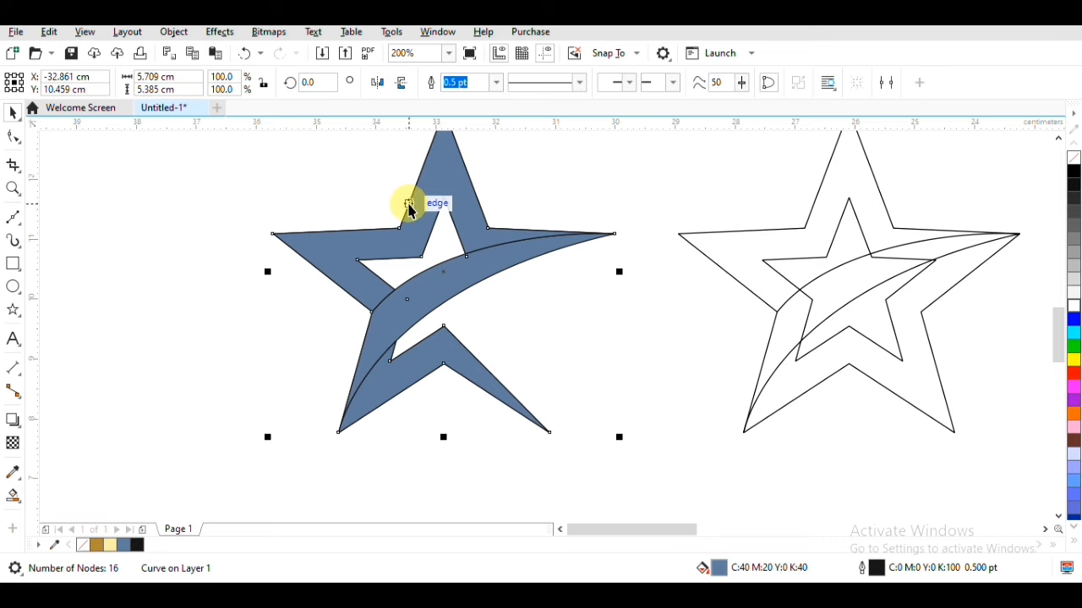
key("Escape")
- Move the lower piece's peak node up beside the crescent and delete the two notch nodes along its inner edge
double_click(422, 382)
scroll(411, 379, "up", 2)
left_click_drag(272, 218, 410, 342)
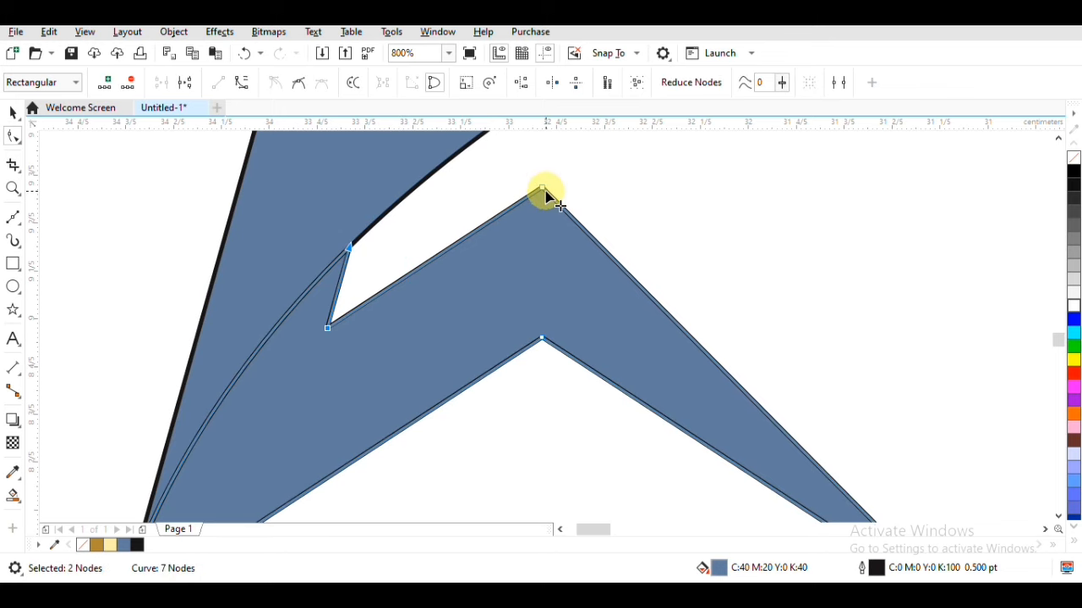
left_click_drag(545, 195, 498, 203)
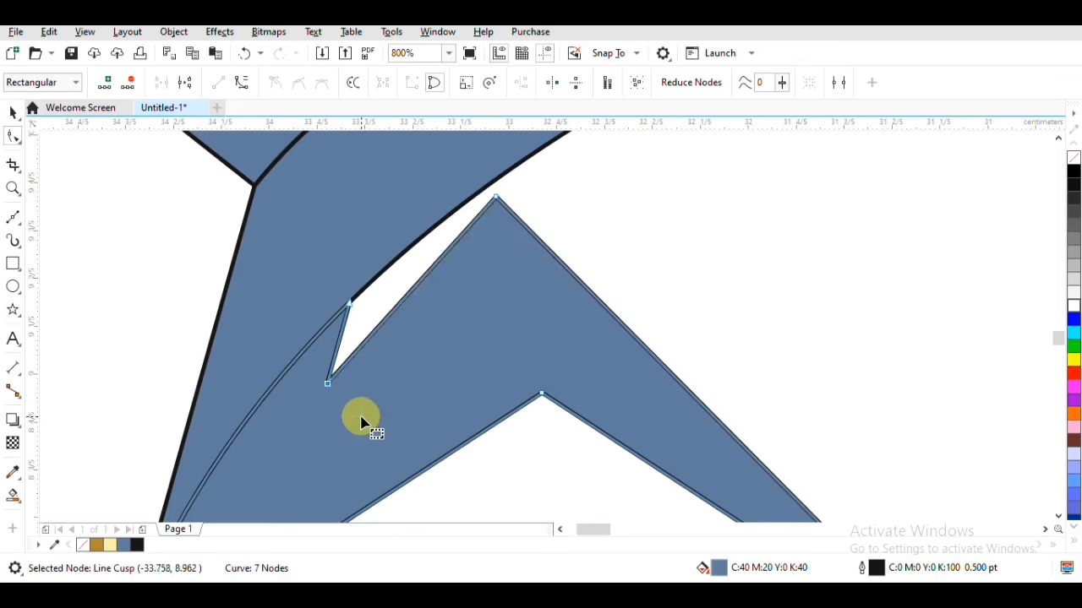
key("Delete")
left_click_drag(331, 267, 381, 338)
key("Delete")
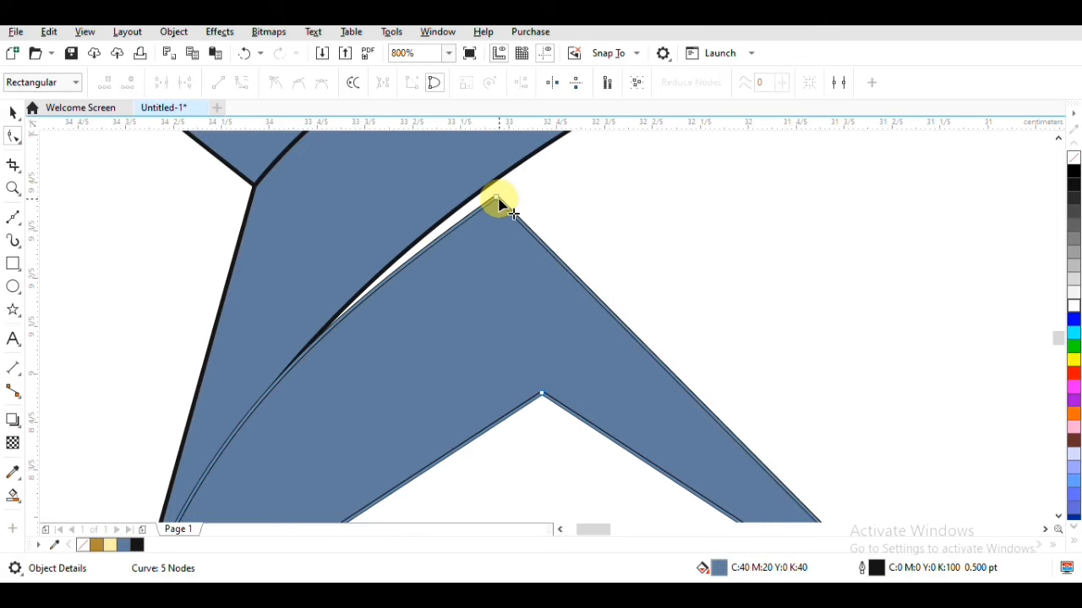
- Delete the extra node at the lower piece's lower-left tip and bend its upper-left edge away from the crescent
scroll(499, 203, "down", 1)
left_click(326, 433)
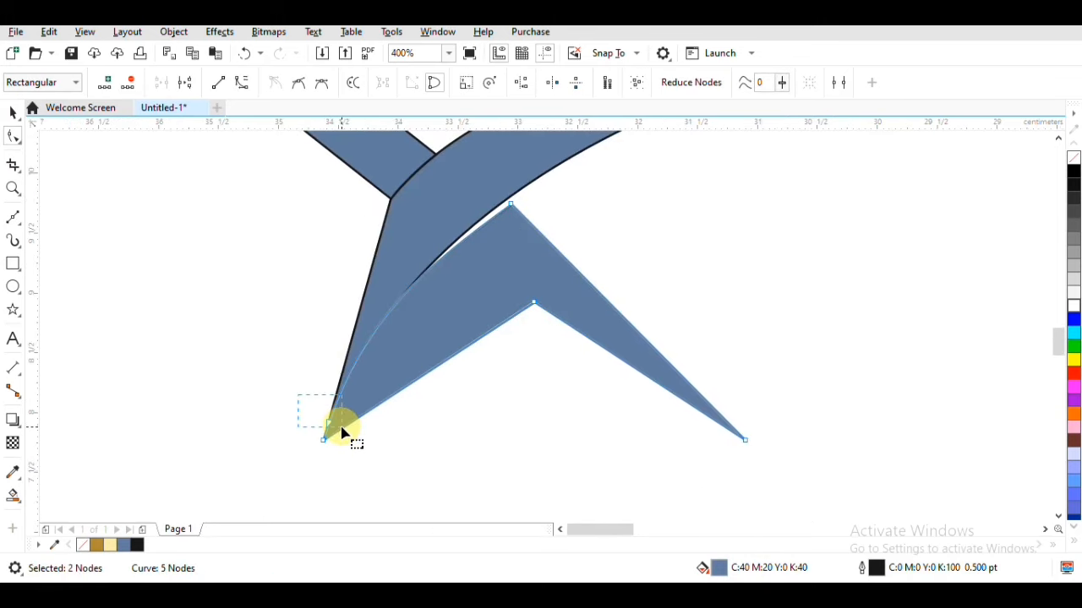
left_click_drag(341, 427, 343, 426)
key("Delete")
left_click_drag(267, 425, 331, 448)
left_click_drag(355, 331, 370, 330)
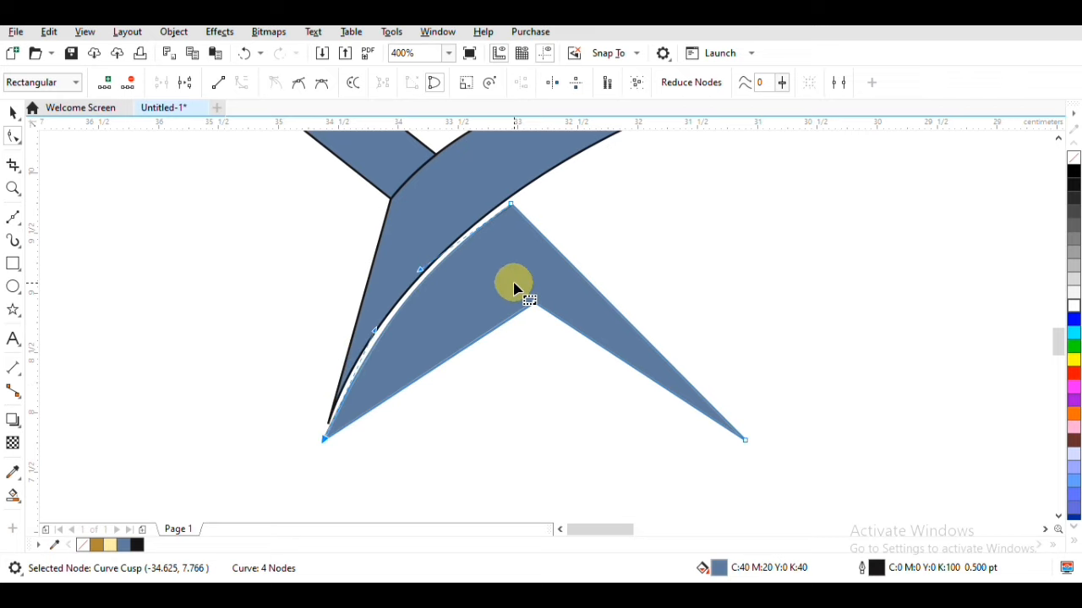
- Refine the lower piece's curved edge with its handles and shift the peak node slightly to leave a smooth gap below the crescent
left_click(488, 191)
left_click(417, 271)
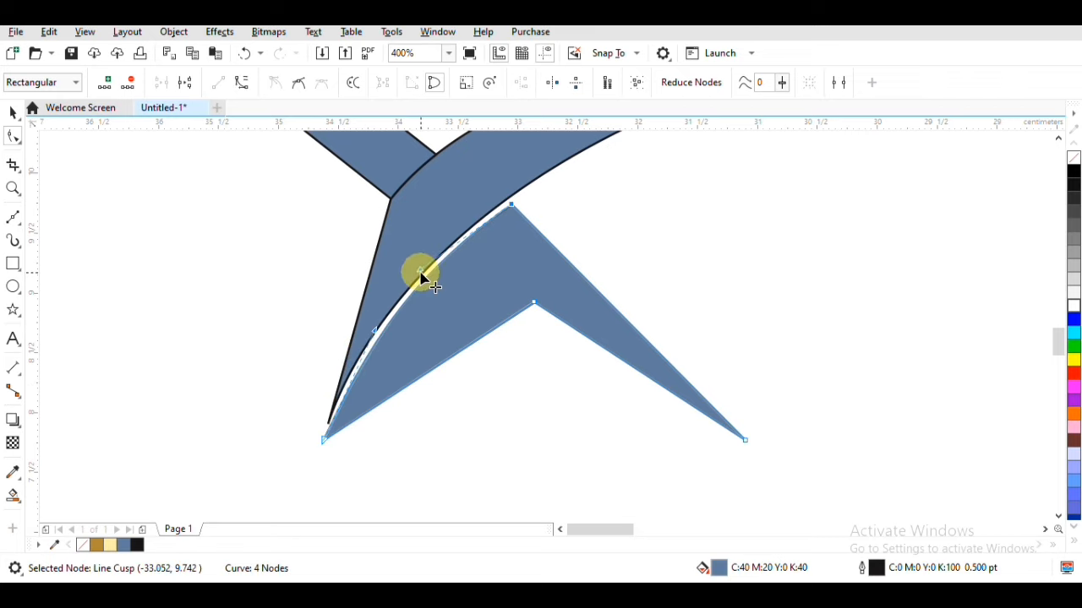
left_click_drag(420, 270, 431, 272)
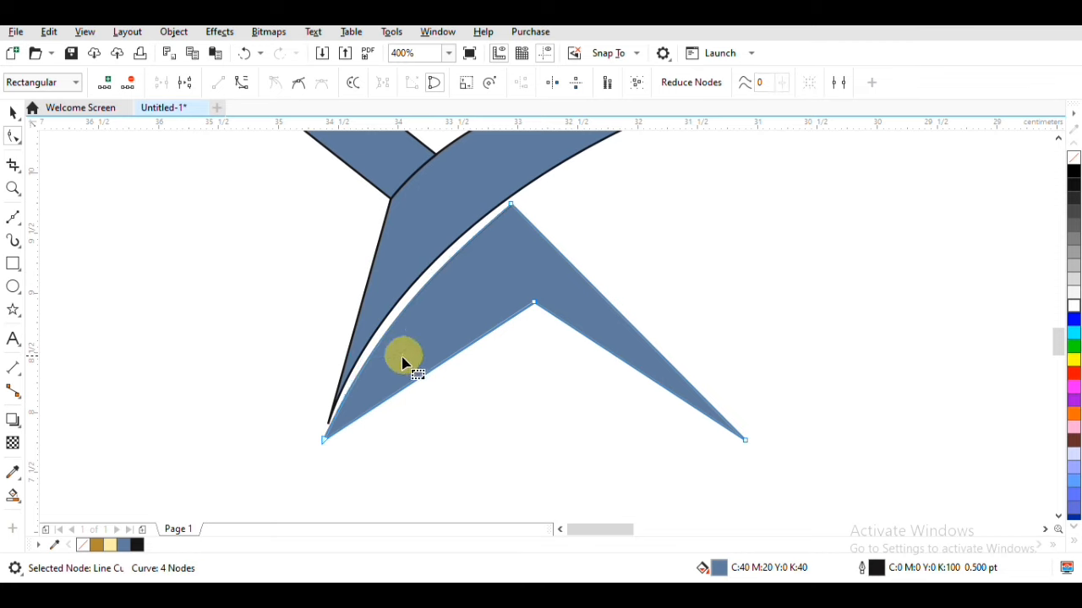
left_click(324, 440)
mouse_move(361, 343)
left_mouse_down()
mouse_move(355, 334)
mouse_move(363, 339)
left_mouse_up()
left_click_drag(456, 182, 517, 212)
left_click(433, 218)
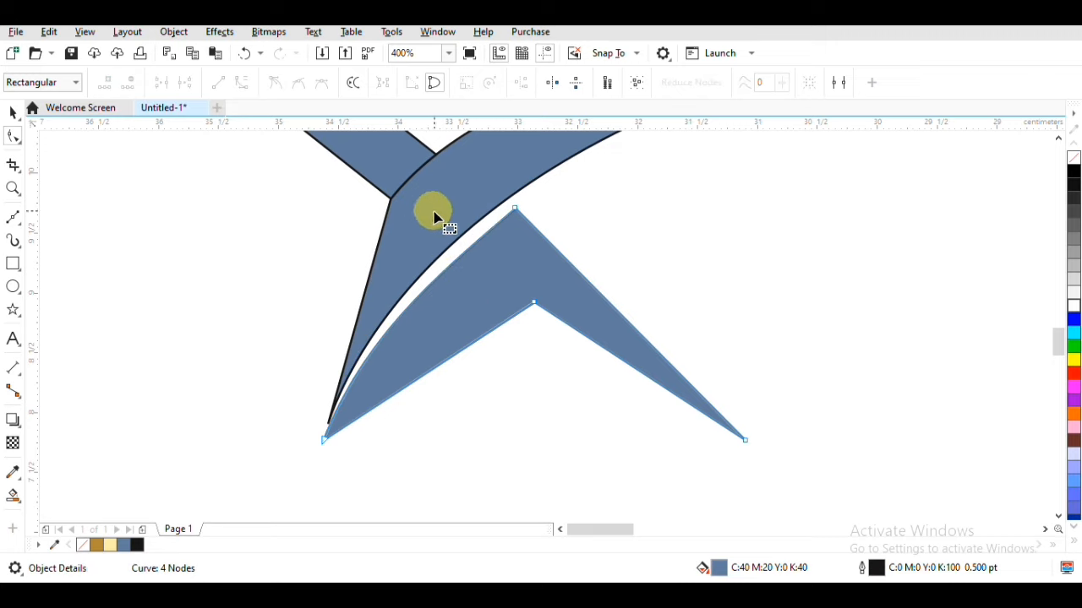
- Move the whole lower star piece slightly up and to the right, closer to the crescent
left_click_drag(531, 169, 442, 260)
left_click(12, 113)
key("space")
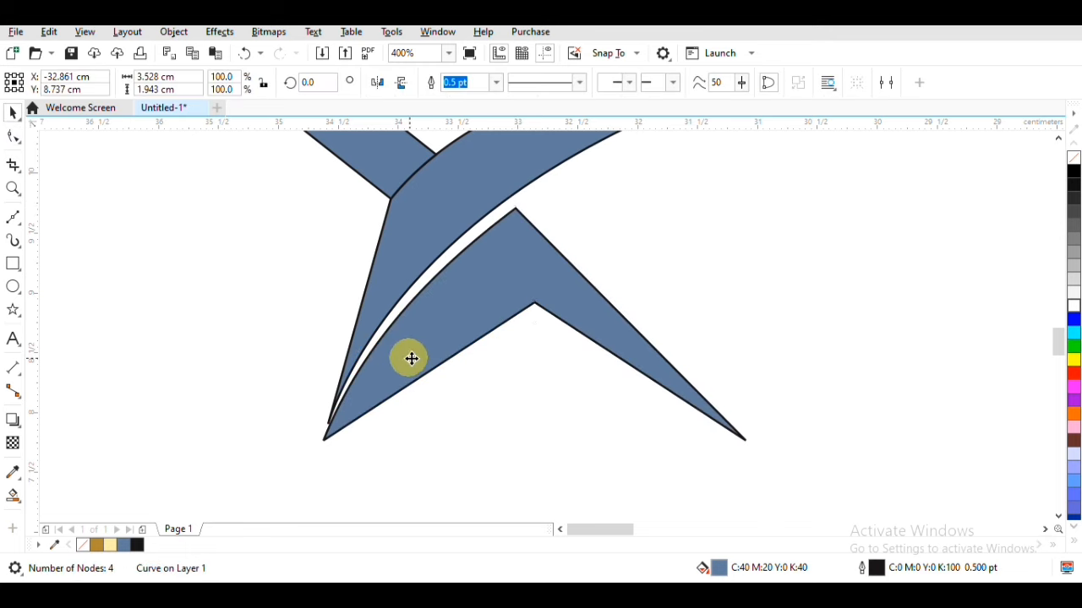
left_click_drag(412, 358, 420, 350)
scroll(420, 349, "down", 3)
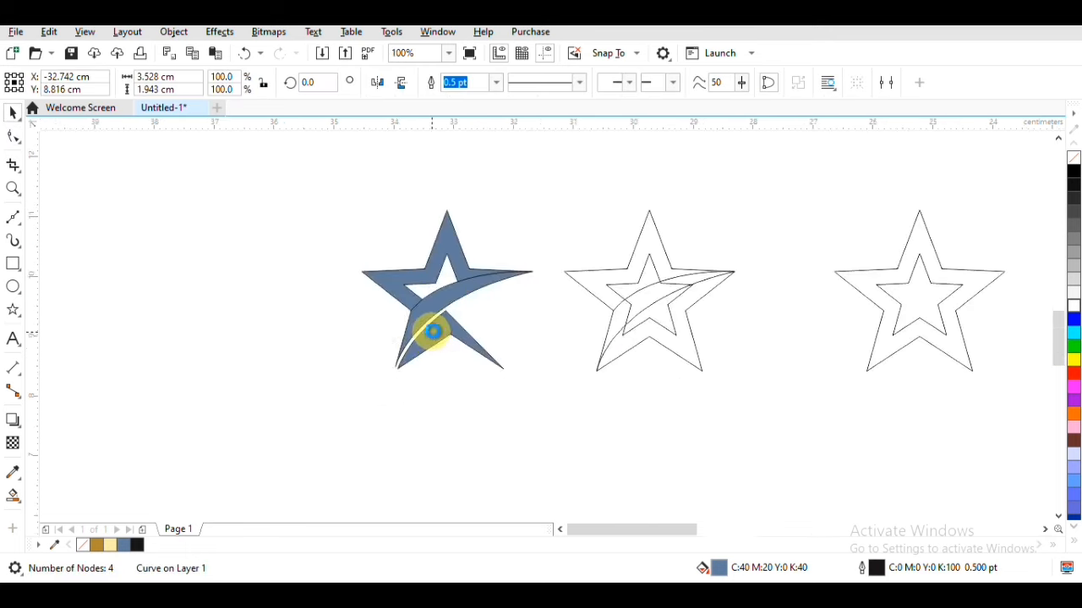
- Shift the two end nodes of the upper star's left arm together, up and away from the crescent, to open a narrow gap
scroll(433, 331, "up", 3)
key("space")
left_click_drag(425, 212, 331, 324)
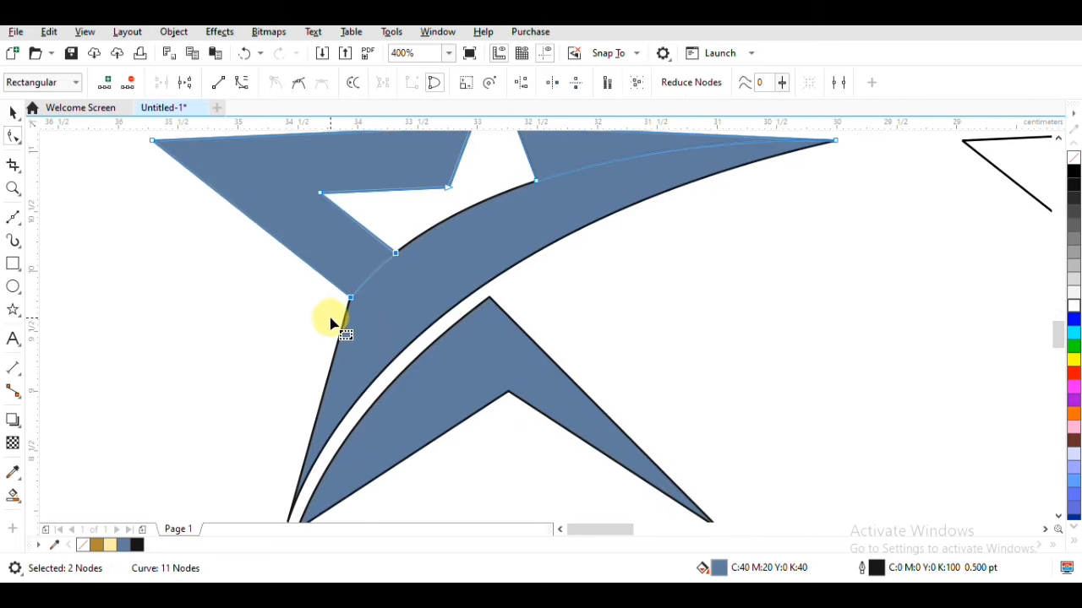
scroll(332, 323, "up", 1)
left_click_drag(444, 214, 437, 207)
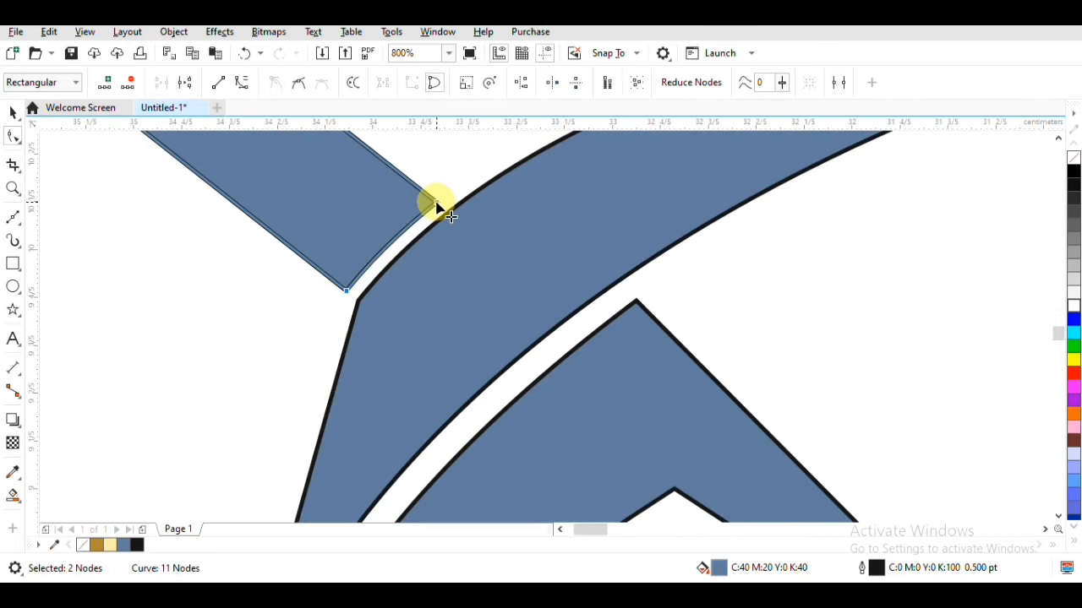
- Pull the upper star's right tip up and outward beyond the end of the crescent
scroll(437, 207, "down", 2)
scroll(630, 166, "up", 1)
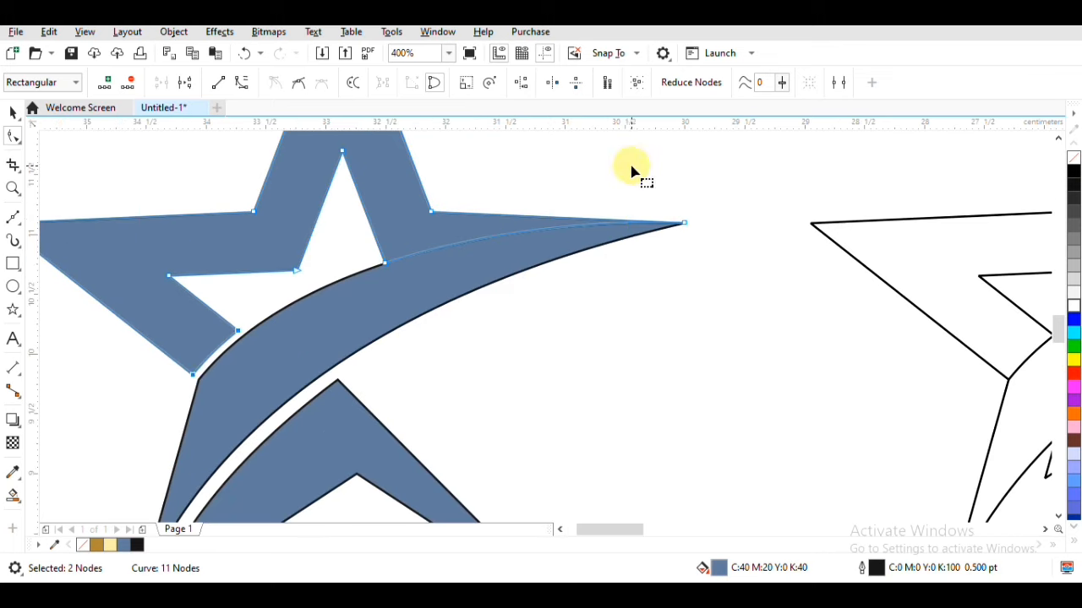
left_click_drag(699, 188, 609, 270)
left_click_drag(686, 229, 747, 197)
- Convert the right arm's upper edge and the adjoining inner star edge to curves, and bow the upper edge upward
left_click(431, 211)
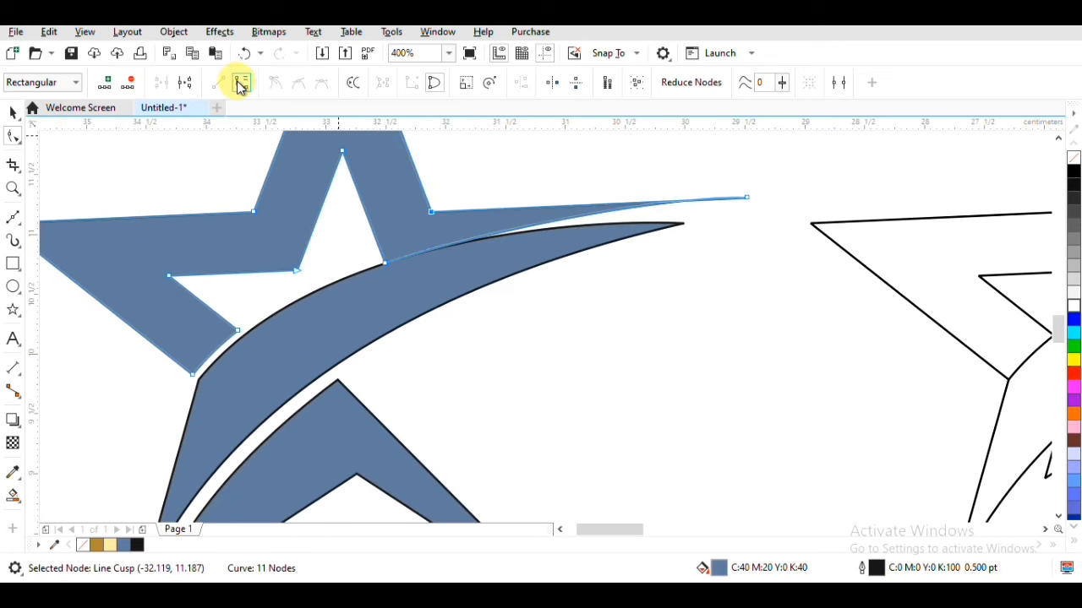
left_click(238, 83)
left_click(385, 263)
left_click(237, 82)
left_click(504, 207)
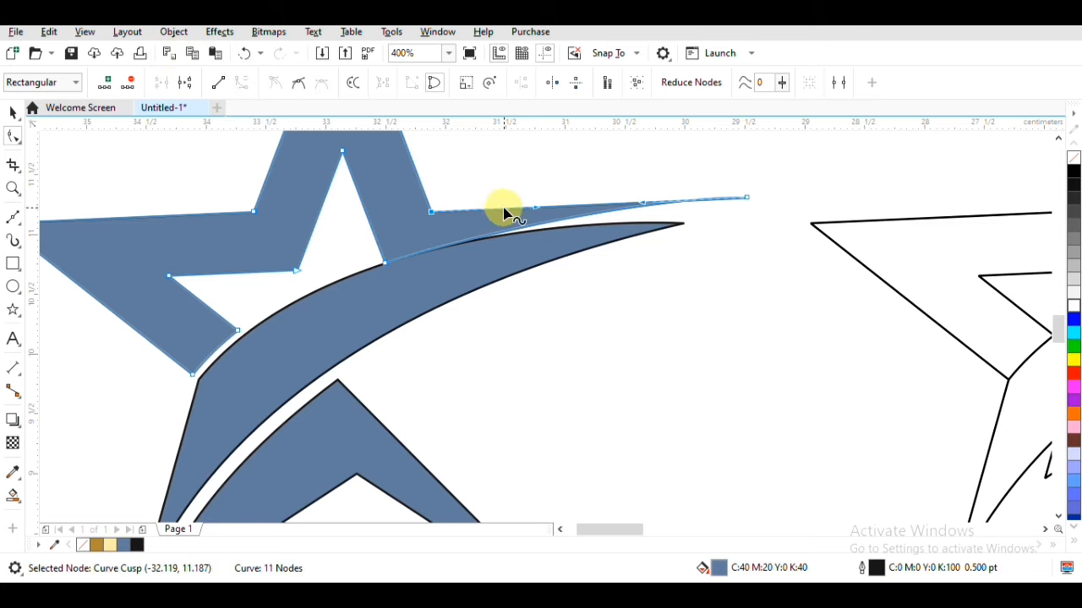
left_click_drag(538, 203, 517, 152)
left_click_drag(642, 202, 640, 174)
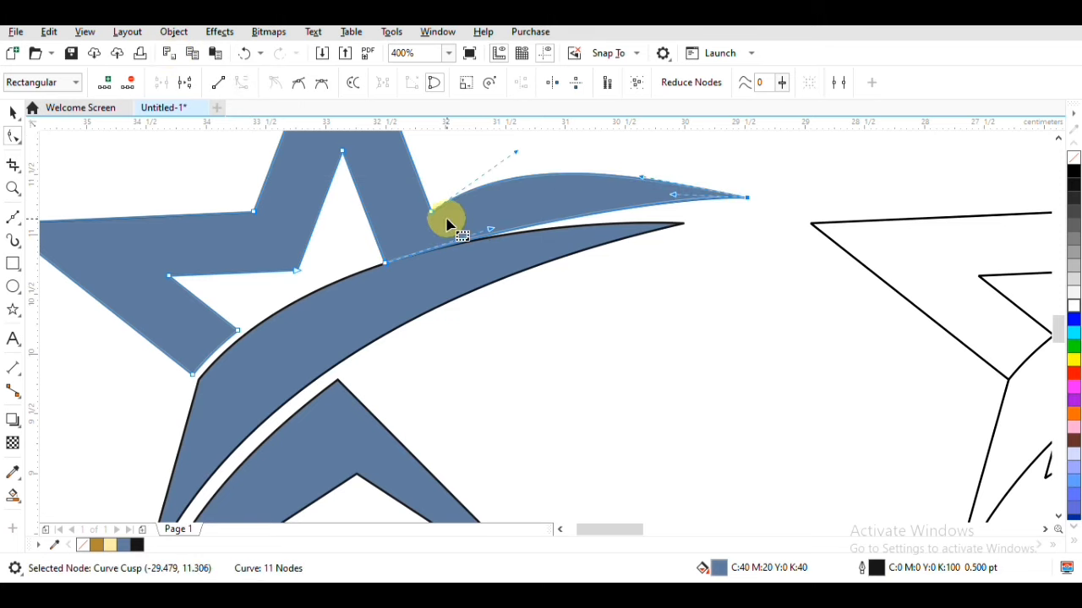
- Raise the right arm's inner and outer notch nodes to separate the arm from the crescent
left_click(385, 262)
key("Up")
key("Up")
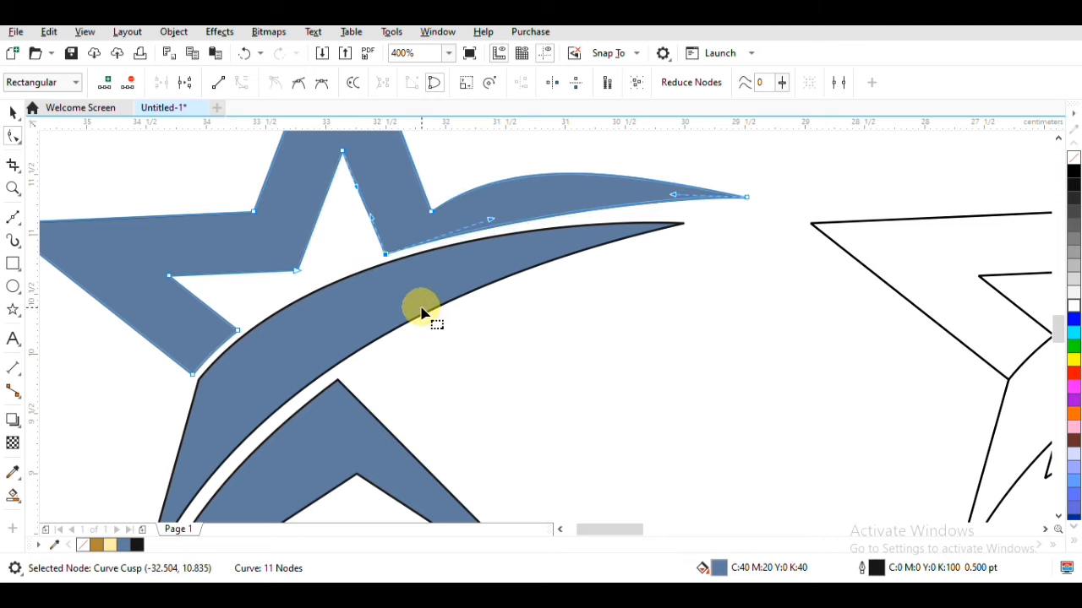
left_click_drag(431, 211, 431, 207)
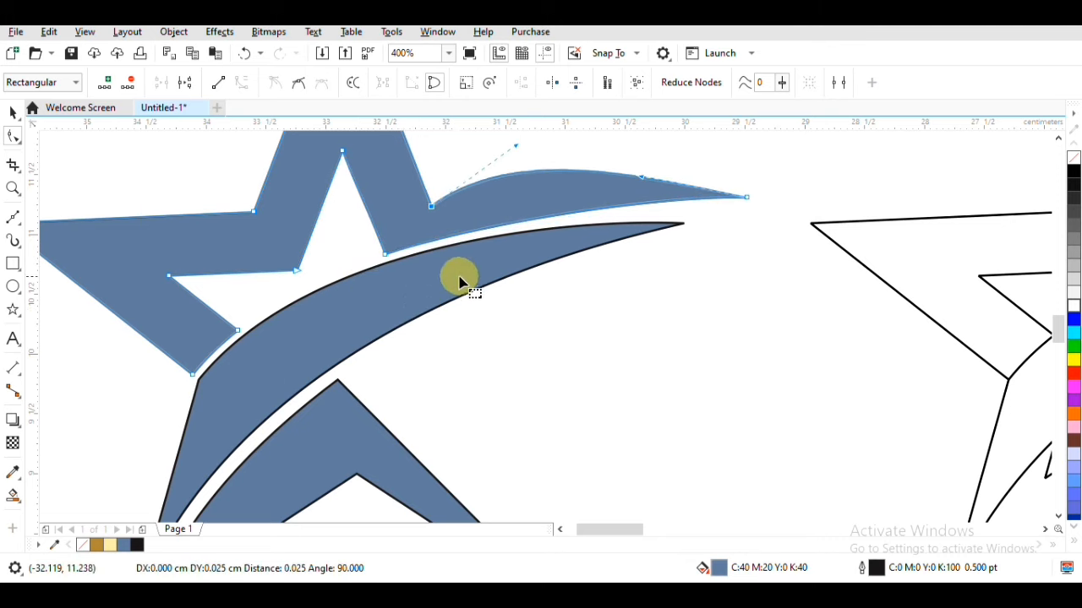
key("Up")
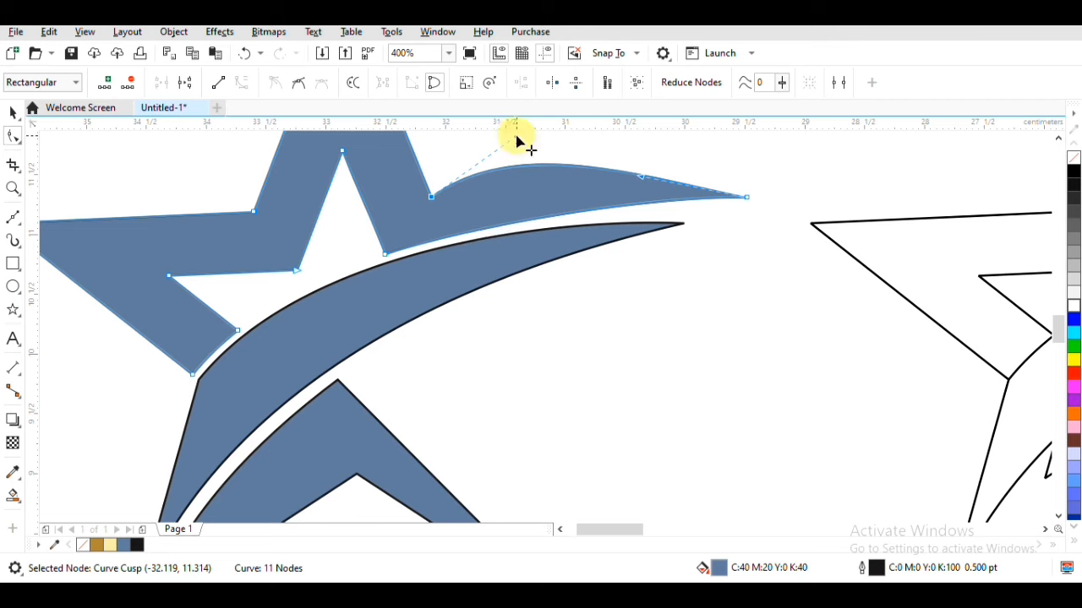
- Extend the right arm's tip further outward and downward, and adjust the handles on both edges into a smooth swoosh
left_click_drag(517, 138, 538, 158)
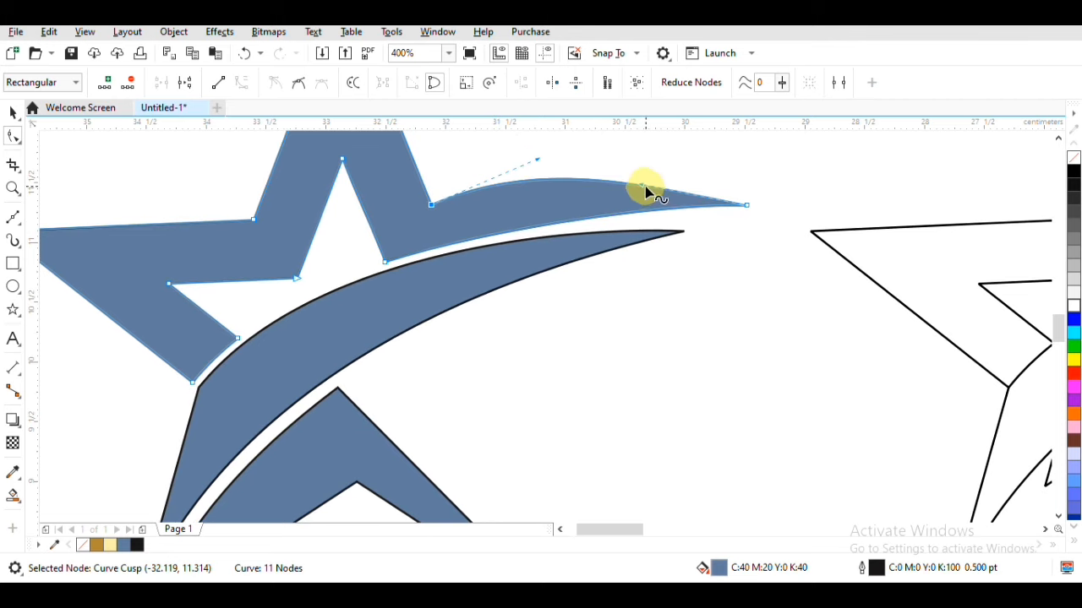
mouse_move(647, 186)
left_mouse_down()
mouse_move(715, 175)
mouse_move(656, 194)
mouse_move(651, 183)
mouse_move(661, 182)
left_mouse_up()
left_click_drag(747, 206, 777, 222)
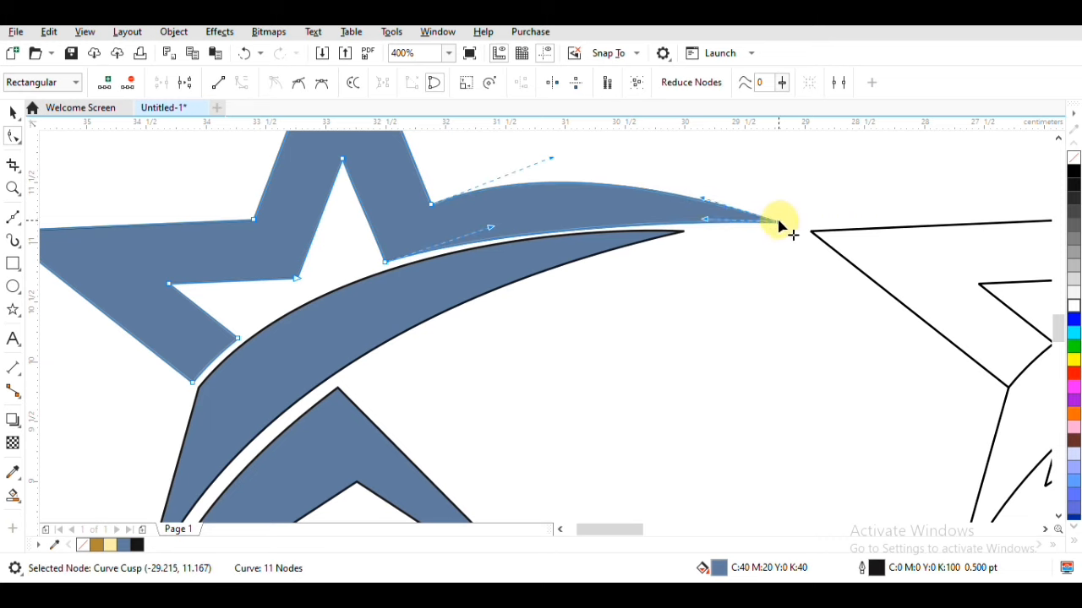
left_click_drag(704, 199, 676, 174)
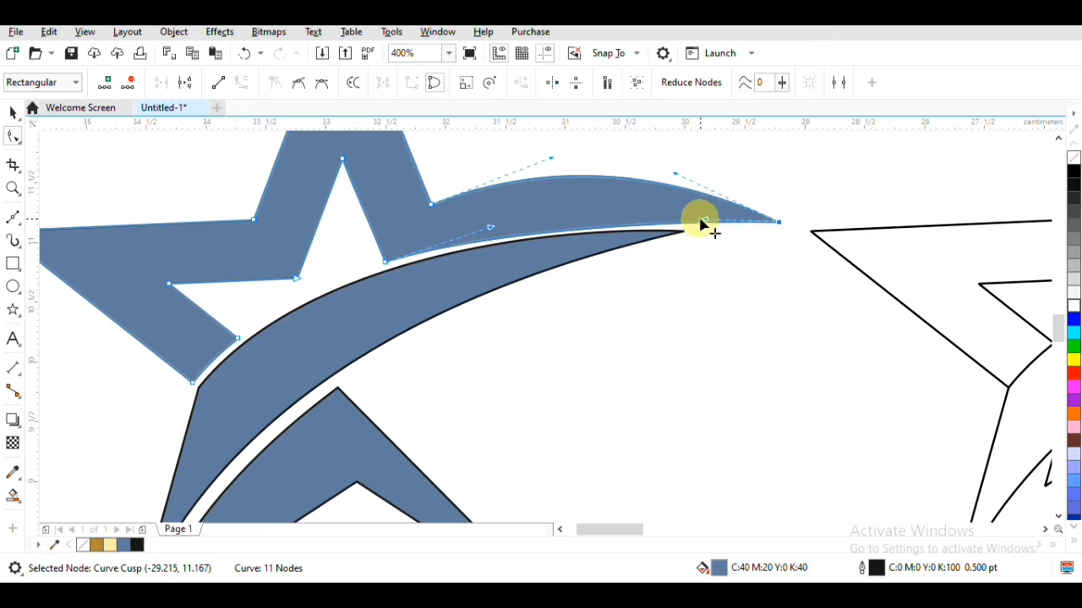
left_click_drag(700, 225, 567, 206)
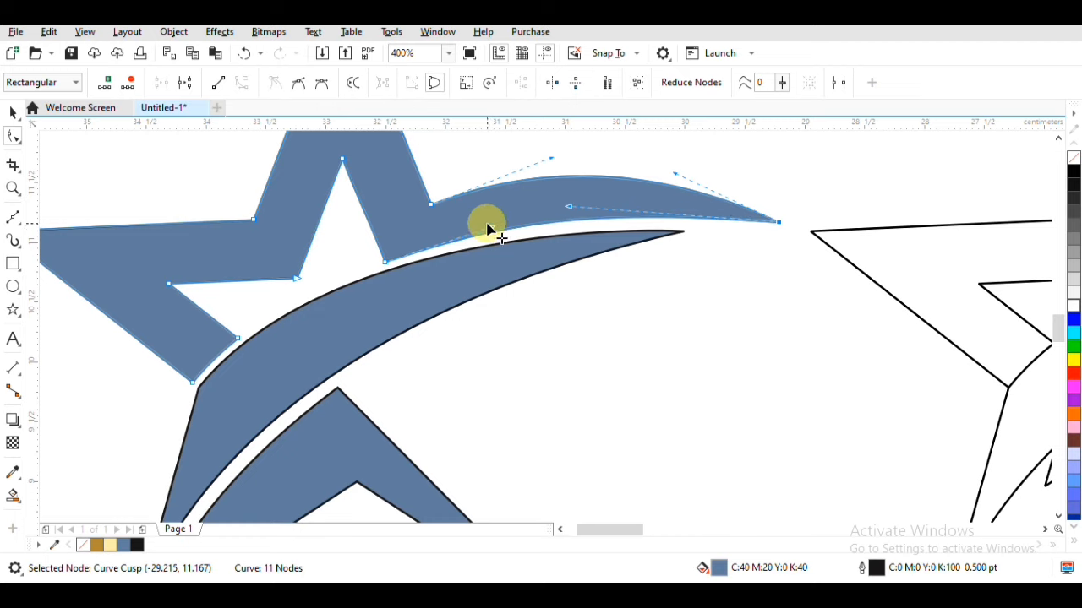
left_click_drag(490, 225, 445, 228)
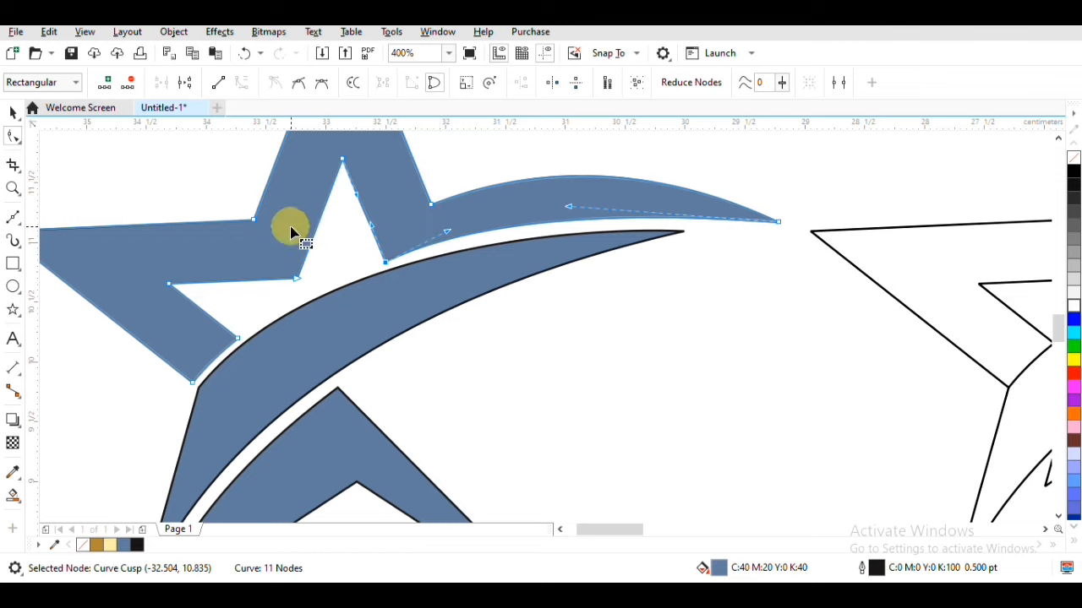
- Nudge the right arm's outer notch node and shorten its handle to flatten the start of the upper curve
left_click_drag(452, 169, 421, 196)
scroll(423, 200, "down", 1)
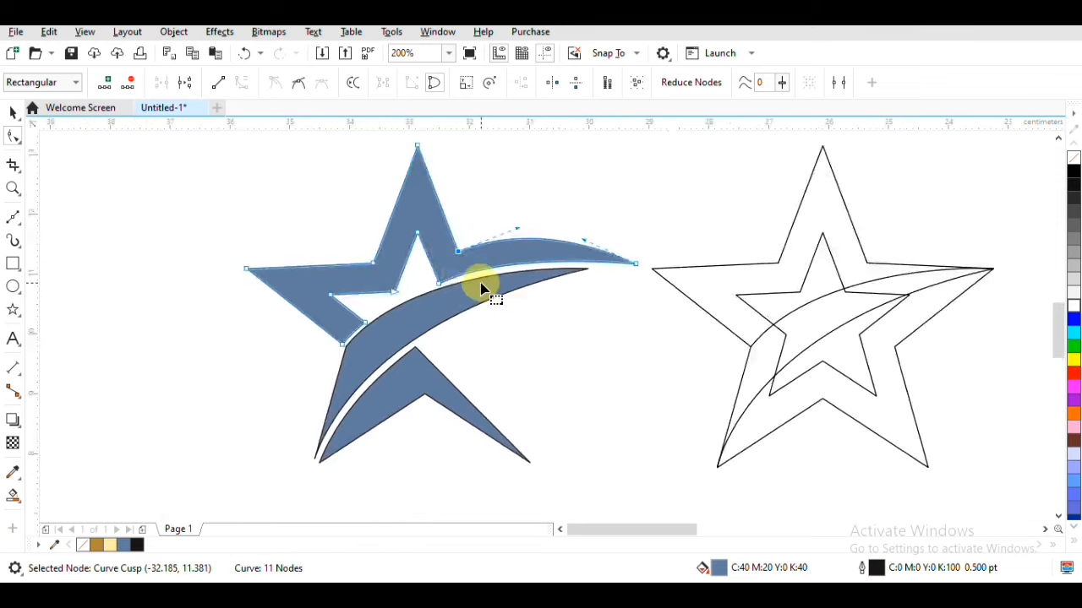
scroll(483, 289, "up", 1)
left_click_drag(556, 175, 528, 193)
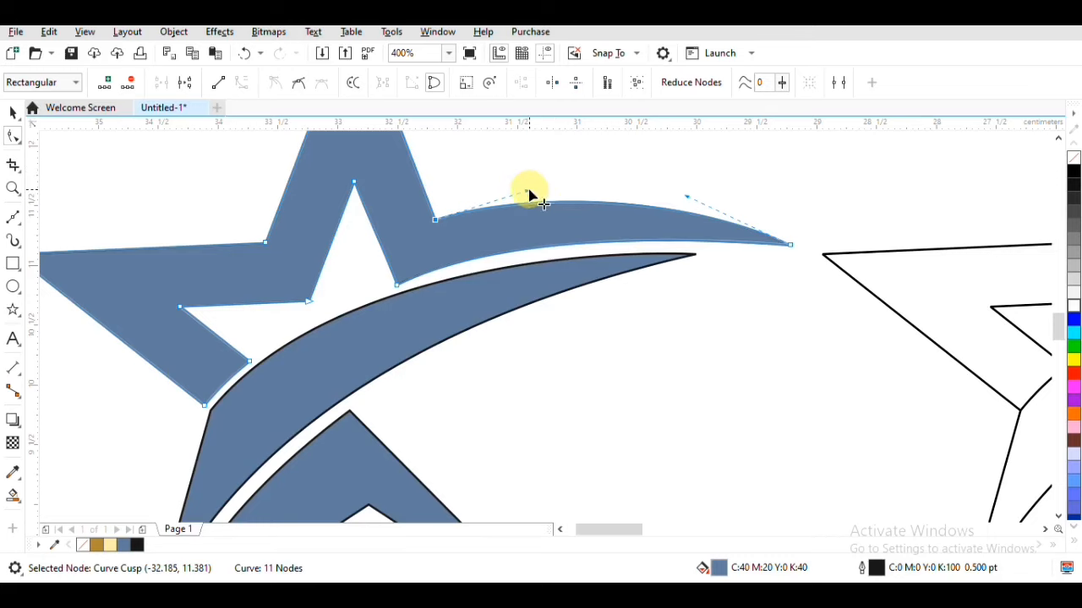
- Move the right arm's inner notch node up and left, and adjust the lower edge's handles to follow the crescent
left_click(511, 302)
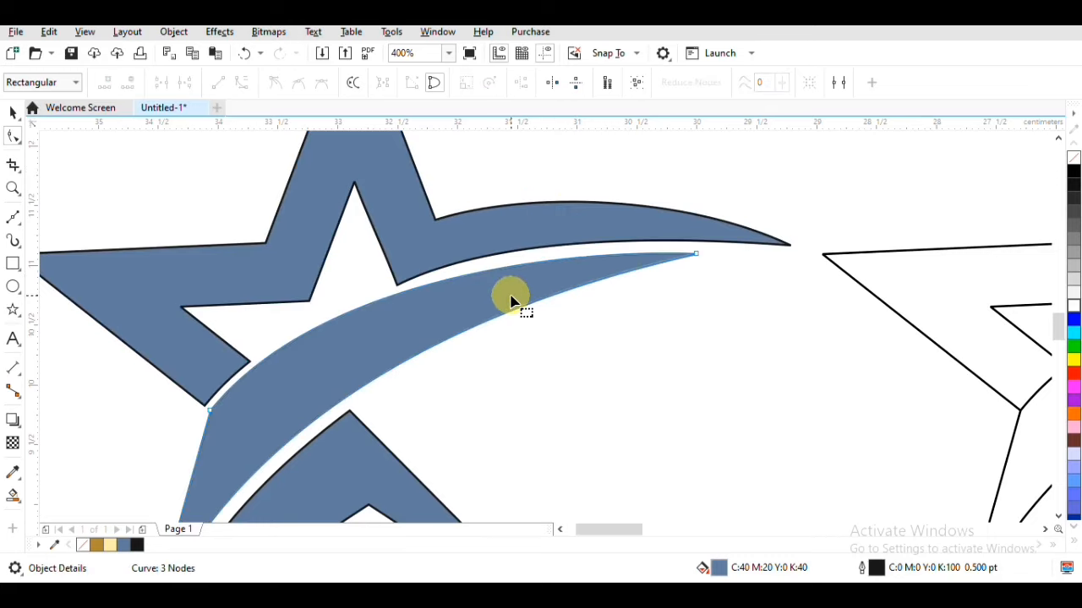
left_click(425, 249)
left_click_drag(415, 292, 395, 281)
left_click_drag(459, 248, 484, 252)
left_click_drag(579, 229, 576, 236)
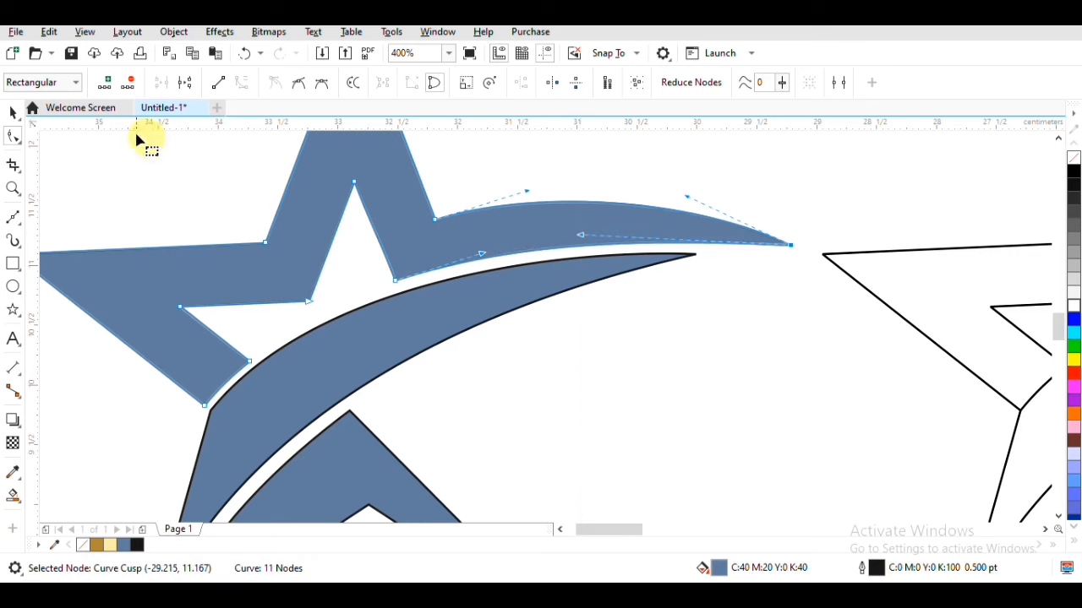
- Deselect everything and examine the complete star logo next to the outline star
left_click(17, 112)
scroll(479, 290, "down", 1)
left_click_drag(478, 293, 519, 307)
left_click(312, 233)
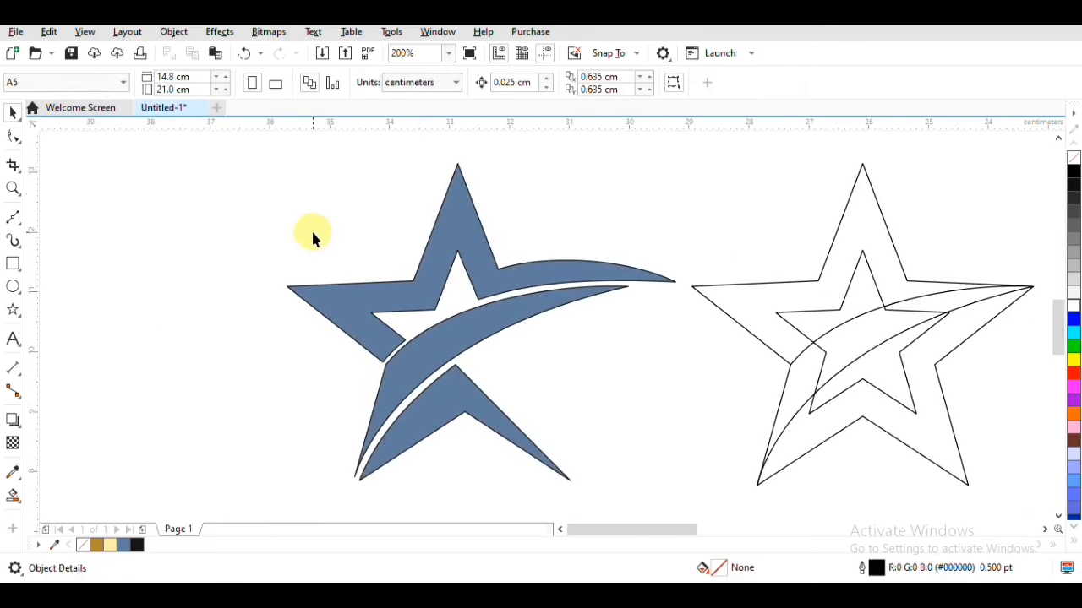
left_click_drag(562, 363, 546, 377)
scroll(949, 244, "down", 1)
left_click_drag(1004, 212, 943, 196)
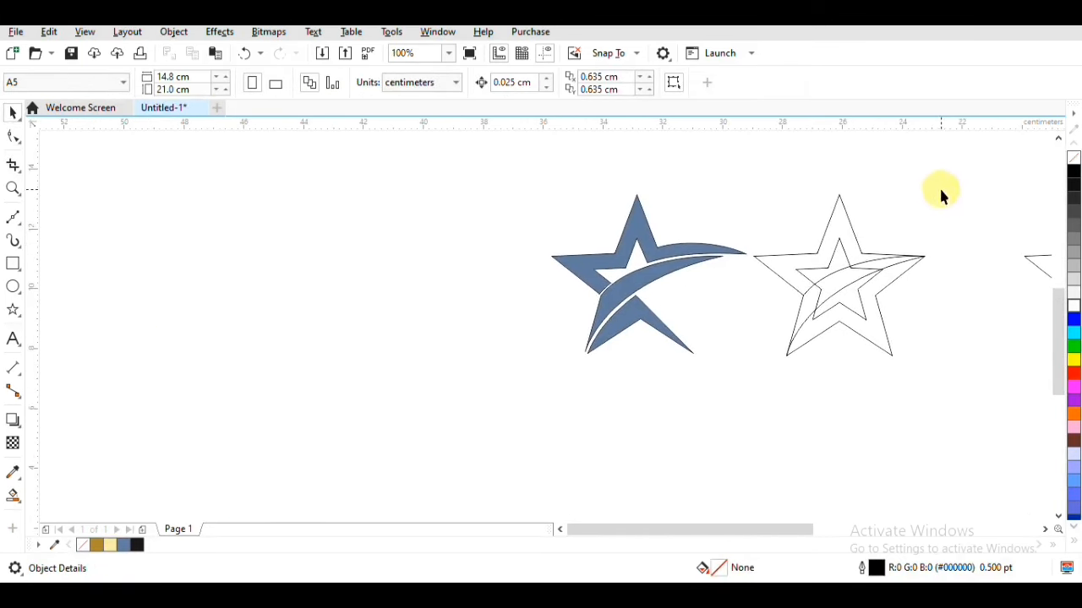
- Draw an ellipse about 5.1 by 2.3 cm in the empty area beside the star logo, and place a smaller copy inside it
left_click(14, 265)
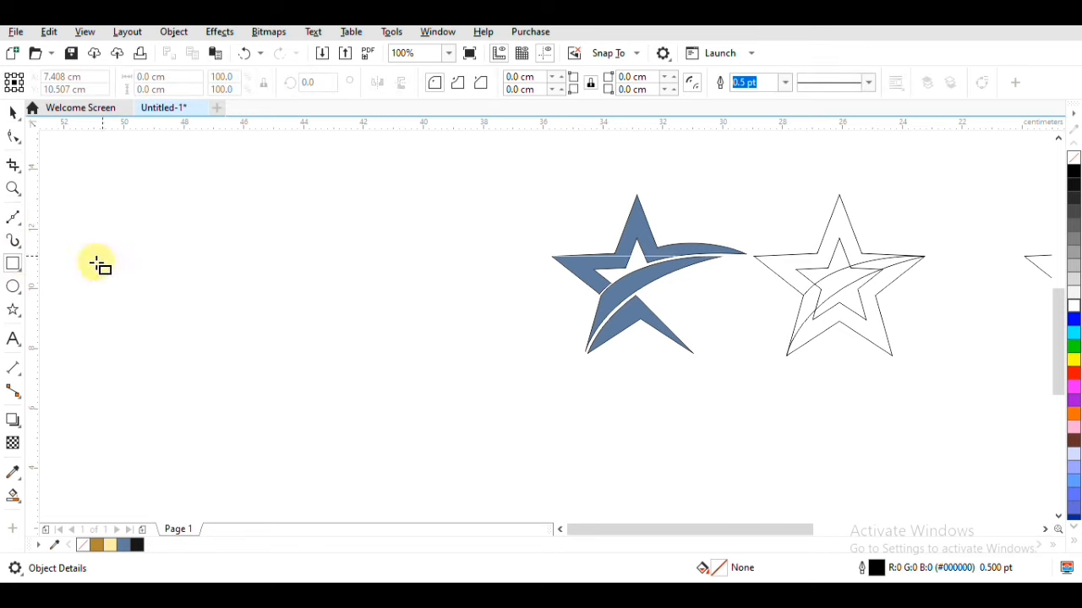
left_click(12, 287)
left_click_drag(201, 252, 364, 328)
right_click(307, 276)
left_click_drag(361, 249, 305, 288)
left_click_drag(235, 291, 217, 279)
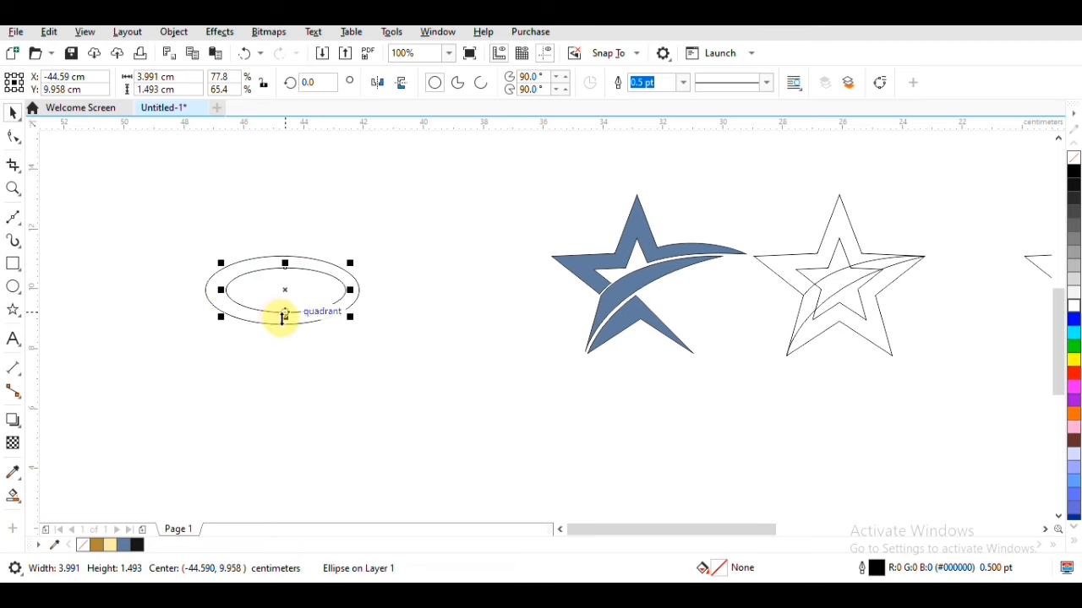
- Resize the inner ellipse to about 5.1 by 2.5 cm so it extends past the first ellipse's right and lower edges
left_click_drag(285, 313, 282, 340)
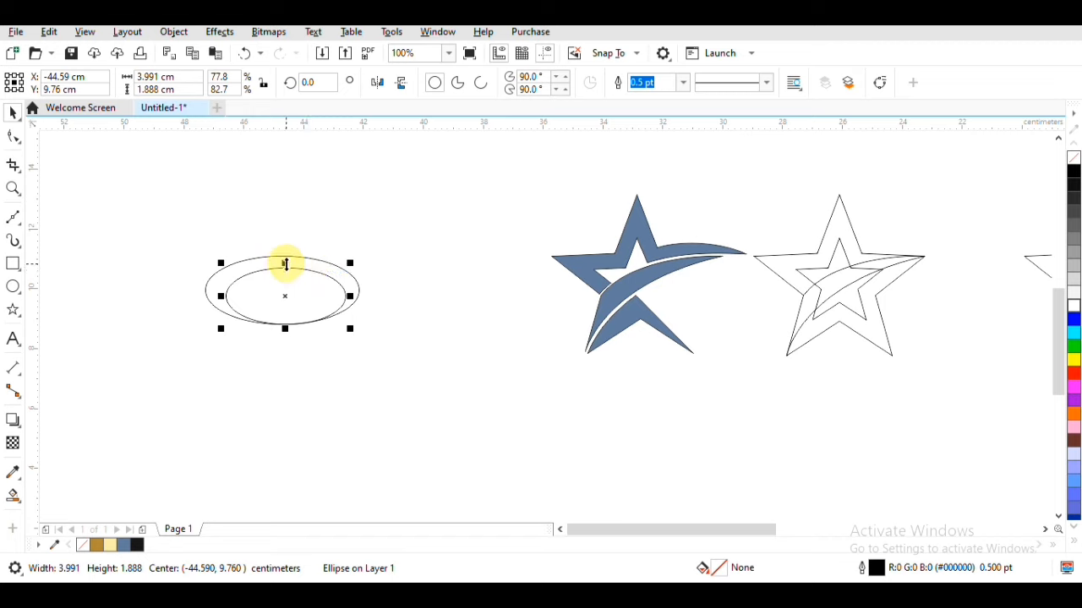
left_click_drag(287, 265, 286, 253)
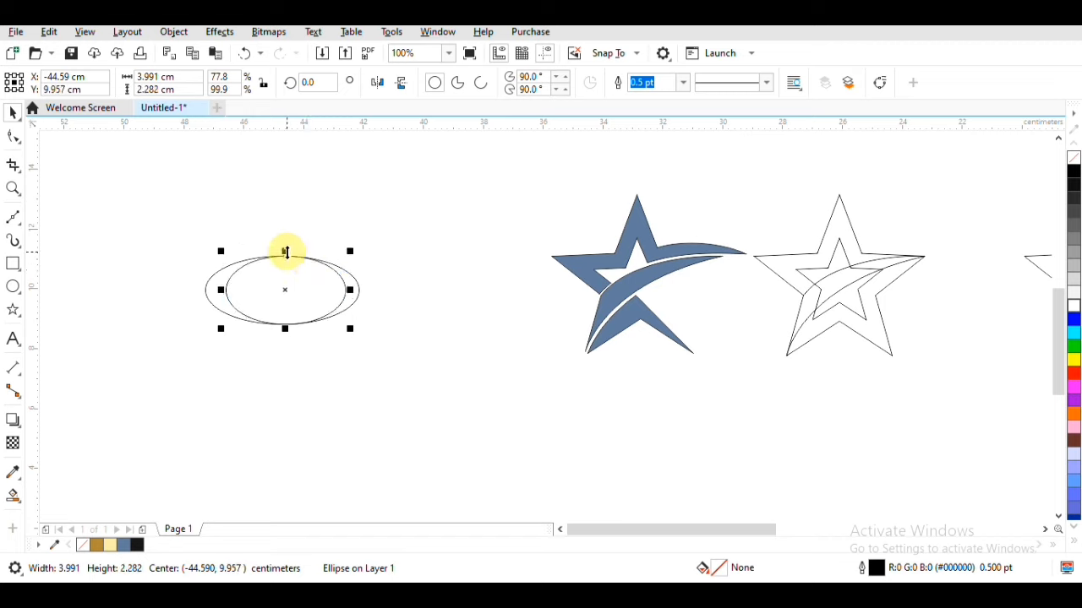
left_click_drag(349, 291, 381, 295)
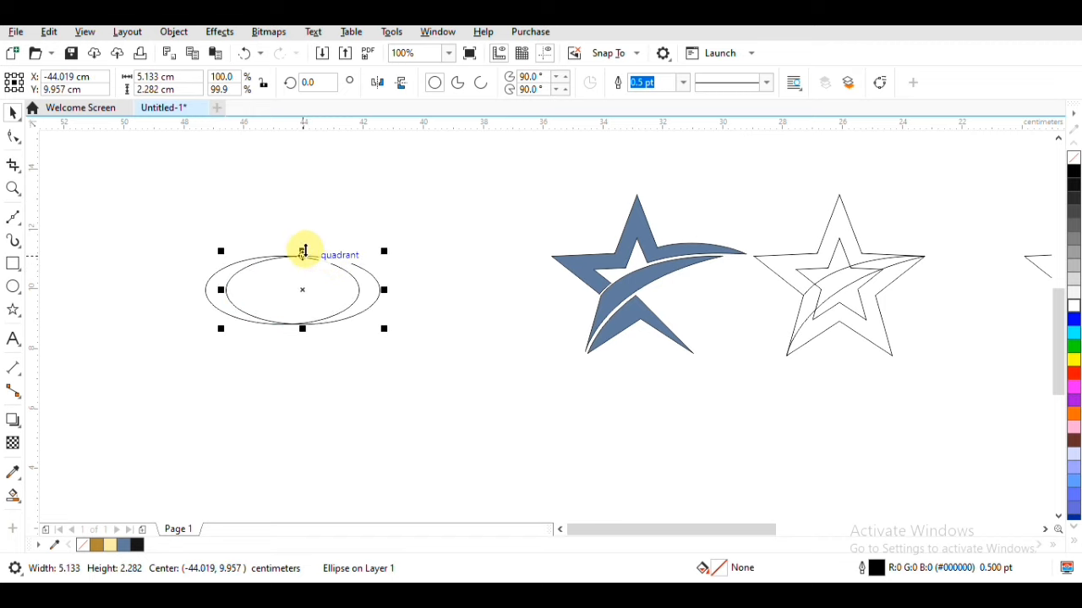
left_click_drag(301, 251, 309, 261)
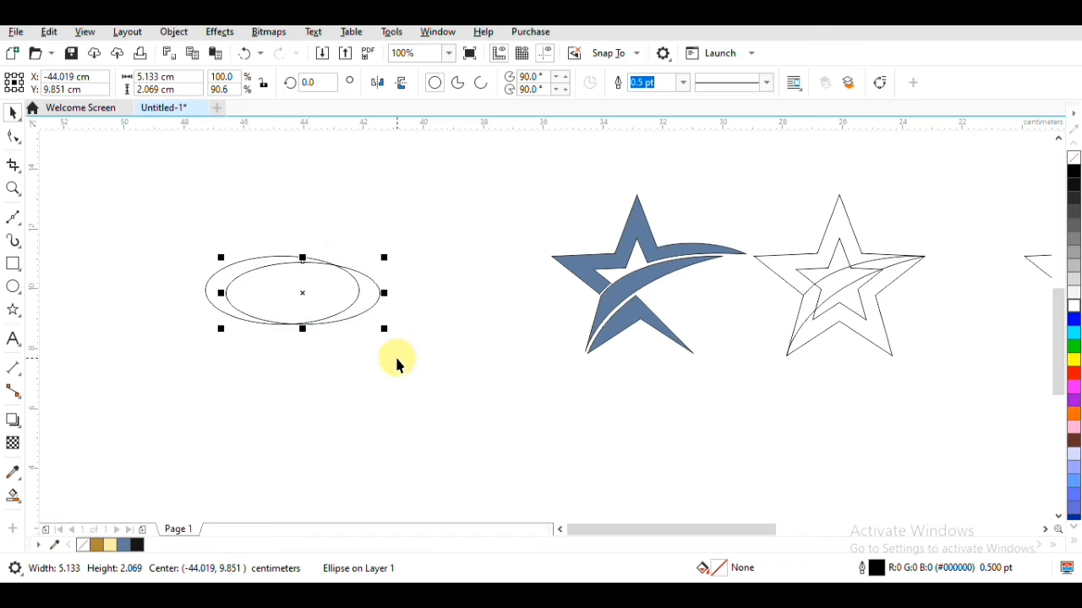
left_click_drag(305, 329, 296, 345)
left_click_drag(222, 303, 212, 285)
scroll(291, 342, "up", 2)
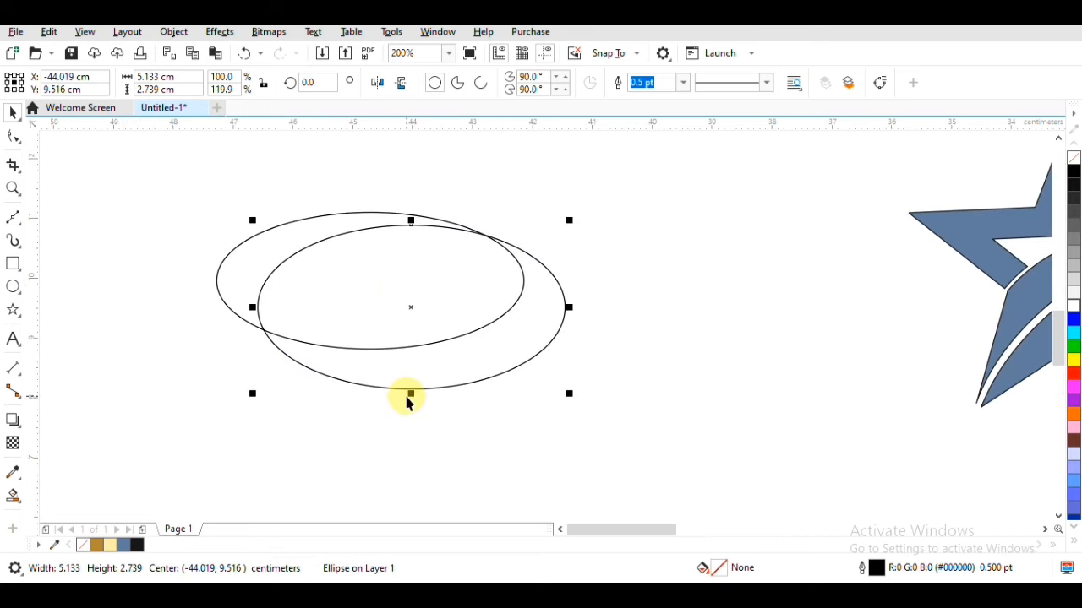
left_click_drag(409, 392, 374, 374)
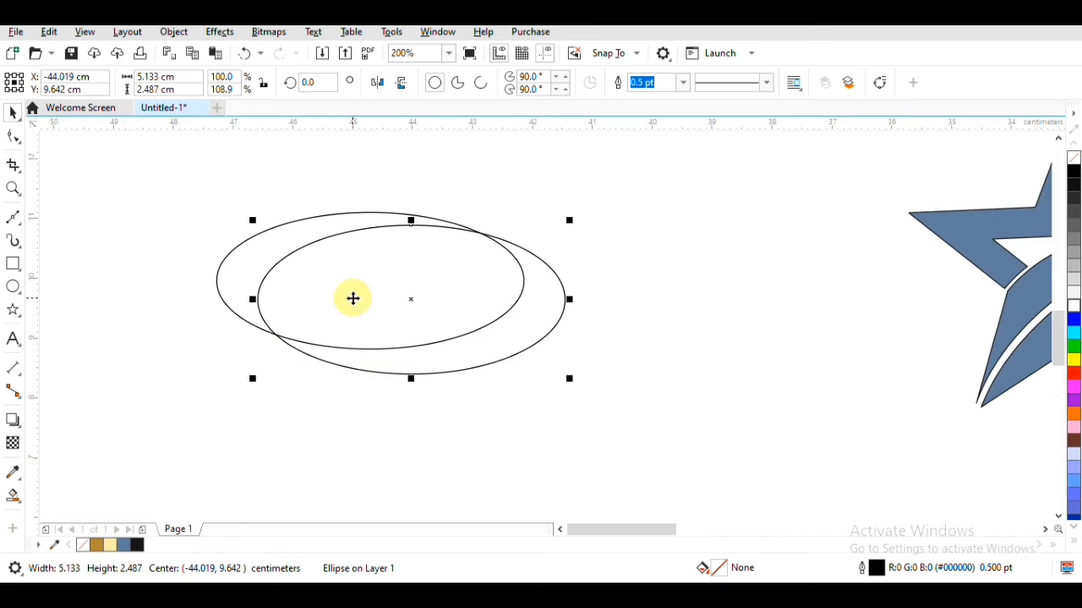
- Smart-fill the crescent-shaped area outside the first ellipse with blue and delete both source ellipses
left_click(13, 496)
left_click(541, 306)
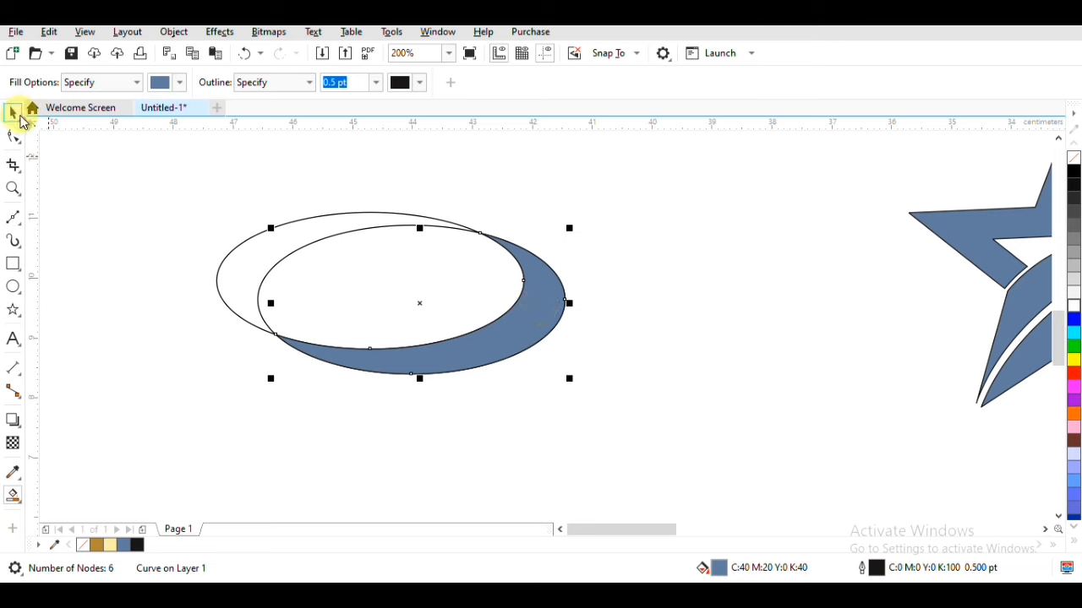
left_click(12, 113)
left_click(225, 218)
left_click(247, 245)
key("Delete")
left_click(294, 252)
key("Delete")
- Mirror the new crescent both vertically and horizontally so its thin end points to the upper right
left_click(496, 339)
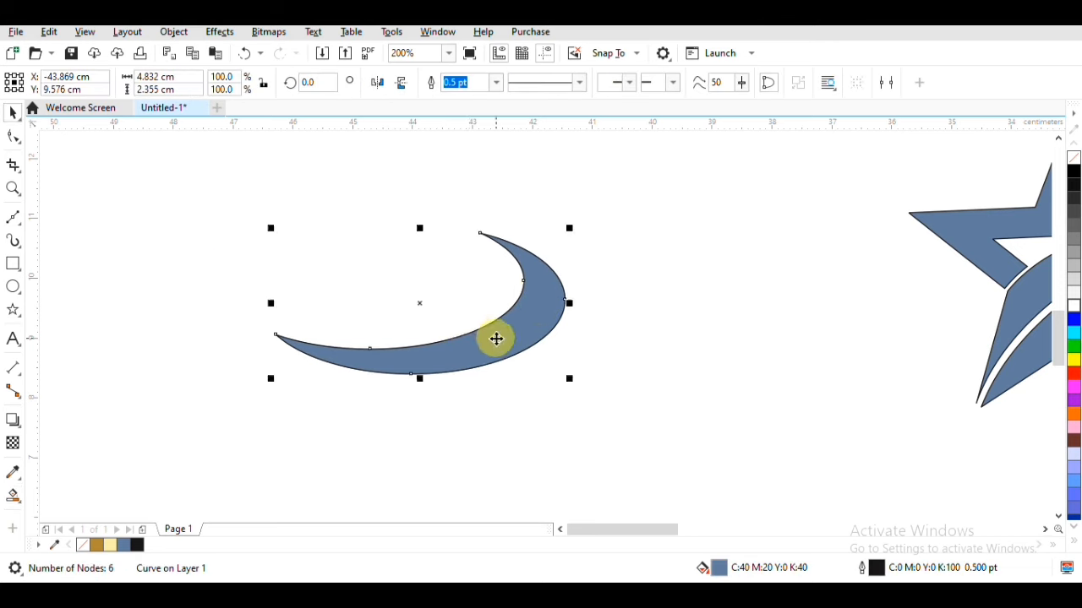
scroll(496, 339, "down", 2)
left_click(402, 82)
left_click(377, 82)
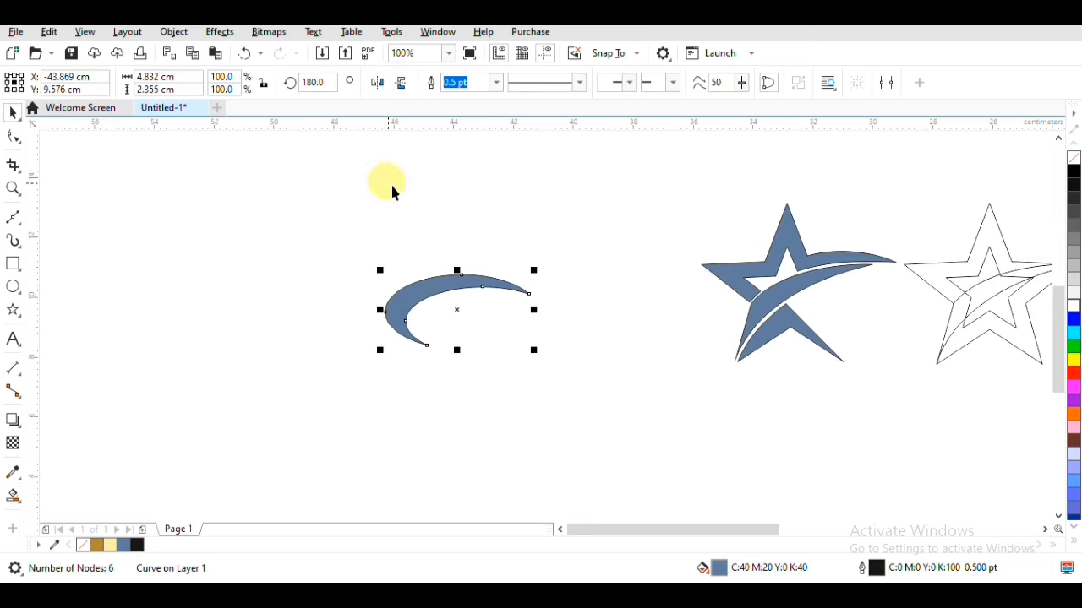
- Stretch and slightly rotate the crescent into a slimmer swoosh, scaling it to about 3.8 cm wide
left_click_drag(505, 295, 585, 295)
left_click(479, 306)
scroll(456, 265, "down", 2)
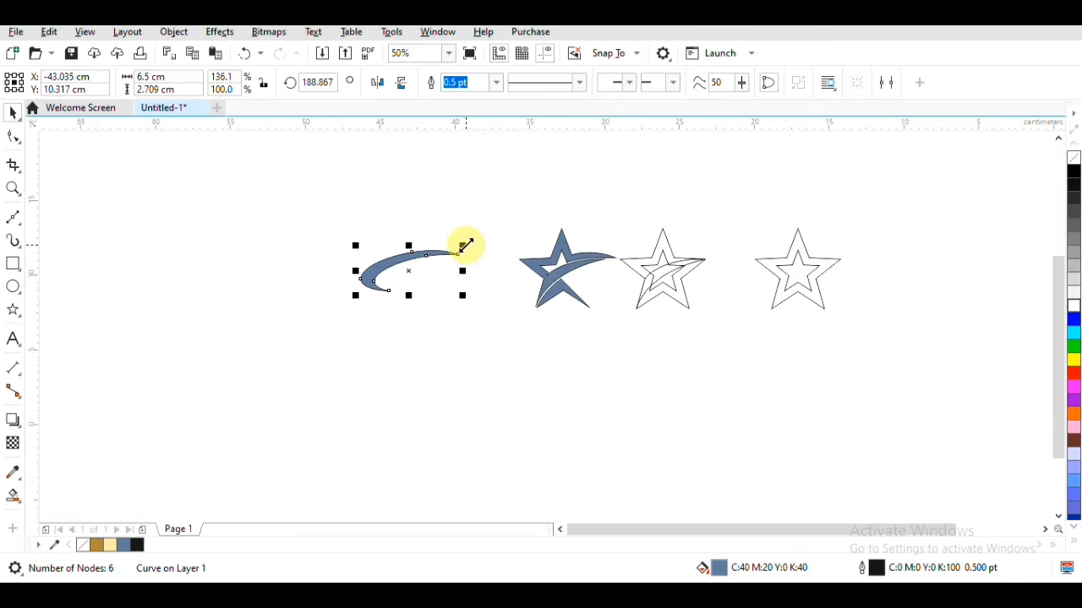
left_click_drag(466, 245, 473, 265)
- Delete the two outline construction stars and move the small crescent beside the blue star's lower right
left_click_drag(921, 415, 905, 412)
key("Delete")
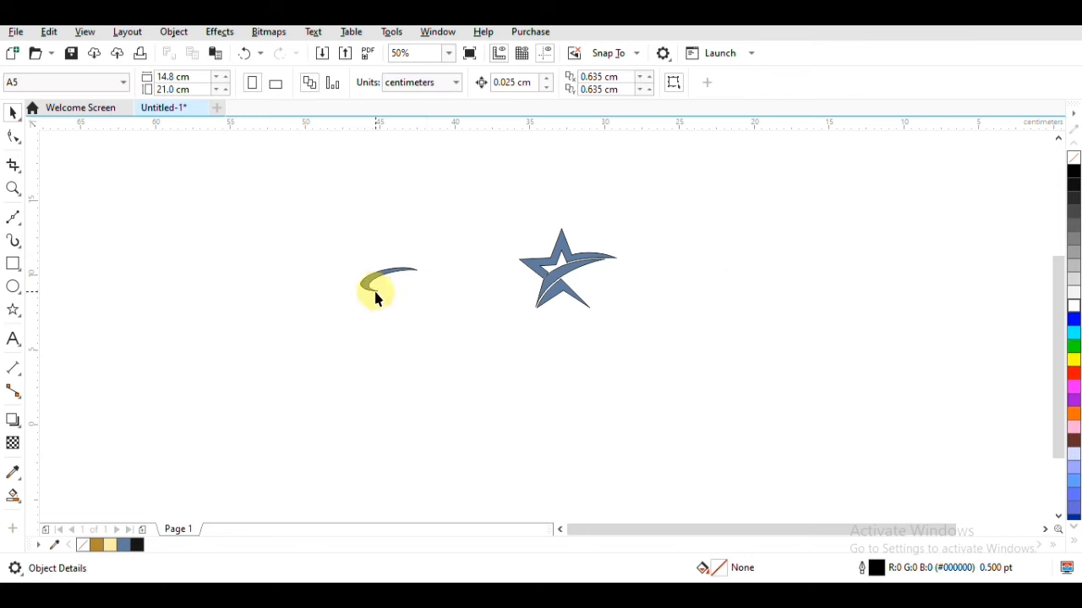
left_click_drag(429, 288, 657, 288)
scroll(640, 313, "up", 2)
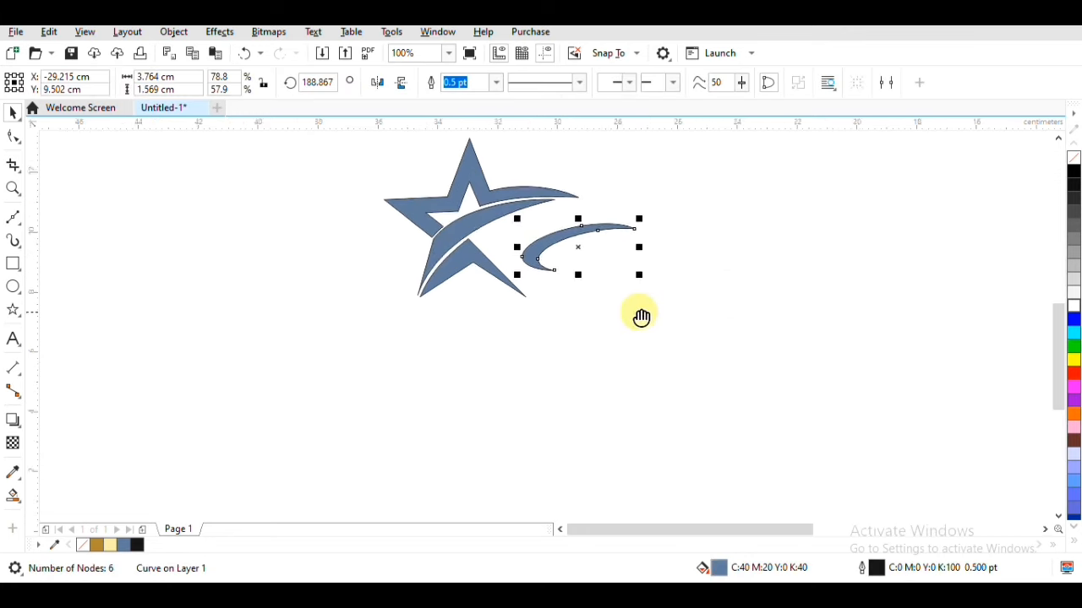
- Apply a linear fountain fill to the star's upper piece, running from blue near the right arm to white at the left tip
left_click(358, 245)
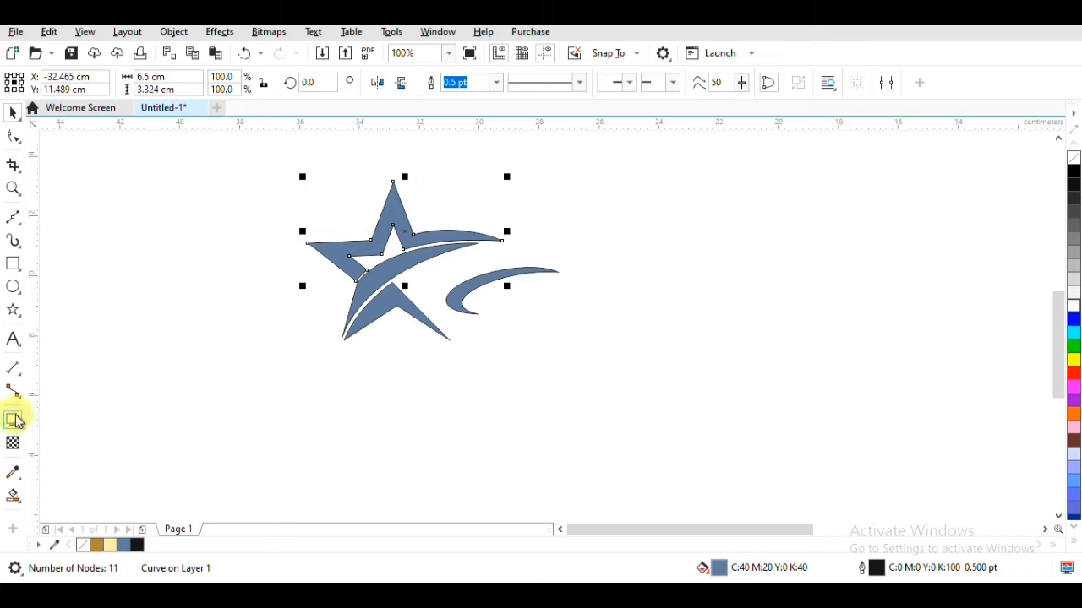
left_click(12, 473)
left_click(42, 497)
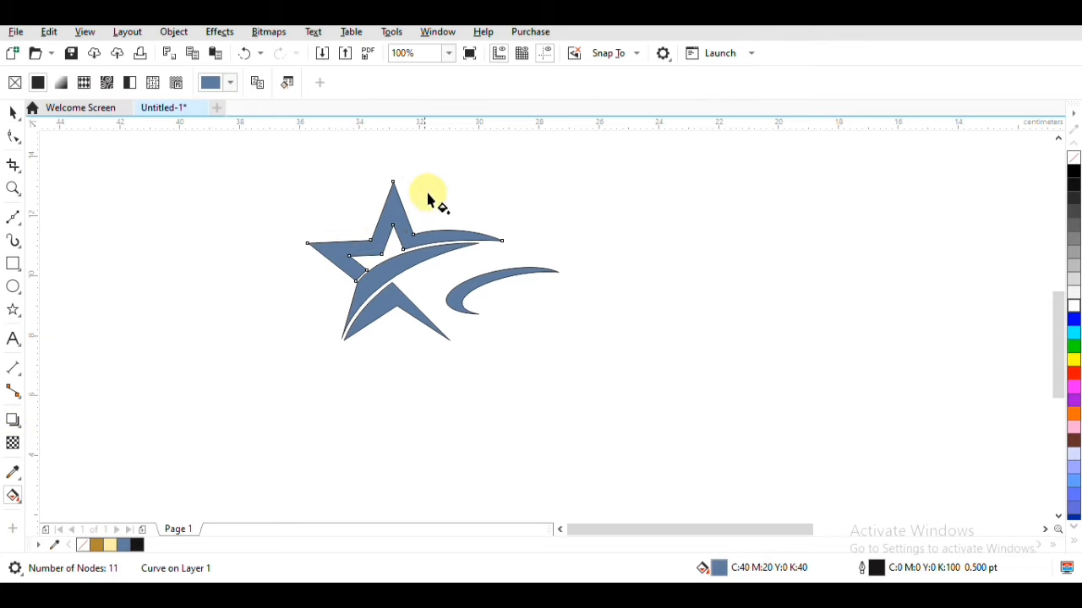
left_click_drag(470, 179, 311, 251)
left_click(12, 113)
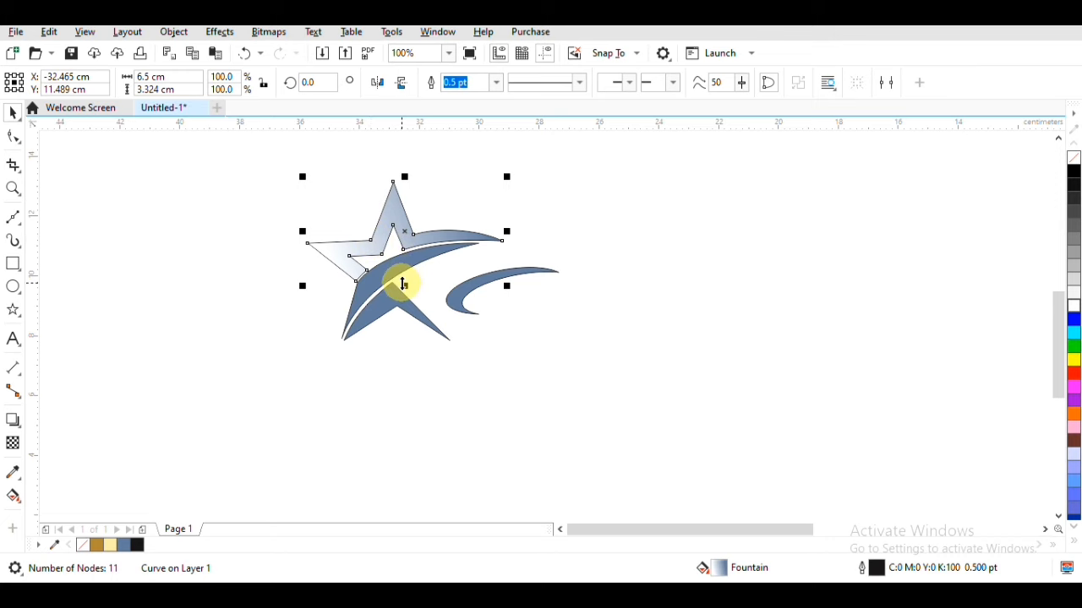
- Move the upper piece's gradient start beyond the right arm's tip and colour the gradient from gold to pale yellow
scroll(402, 284, "up", 1)
left_click(12, 495)
left_click_drag(370, 246, 391, 371)
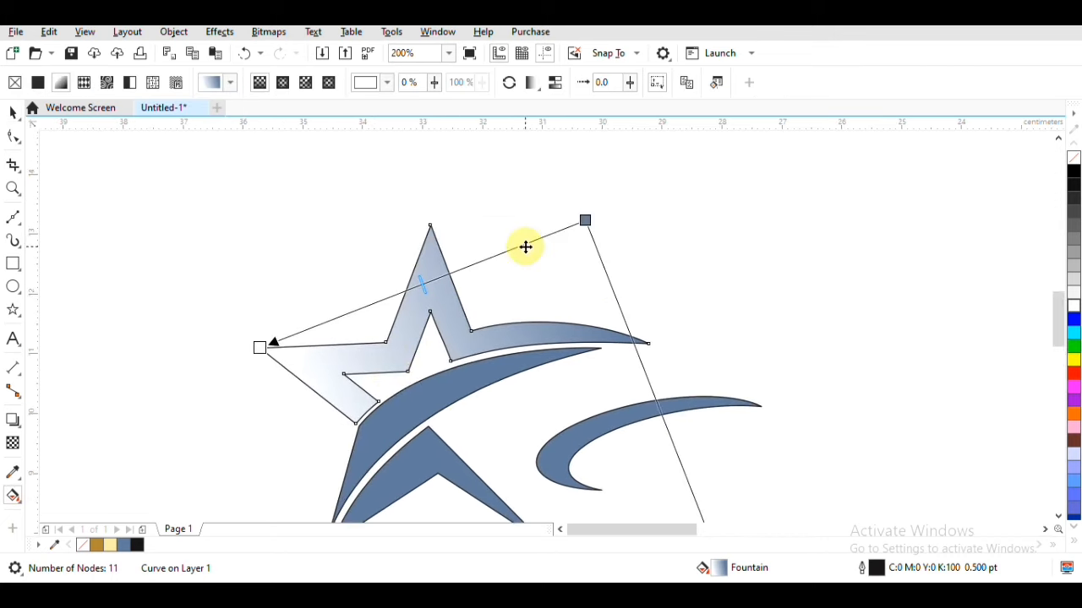
left_click_drag(585, 221, 673, 314)
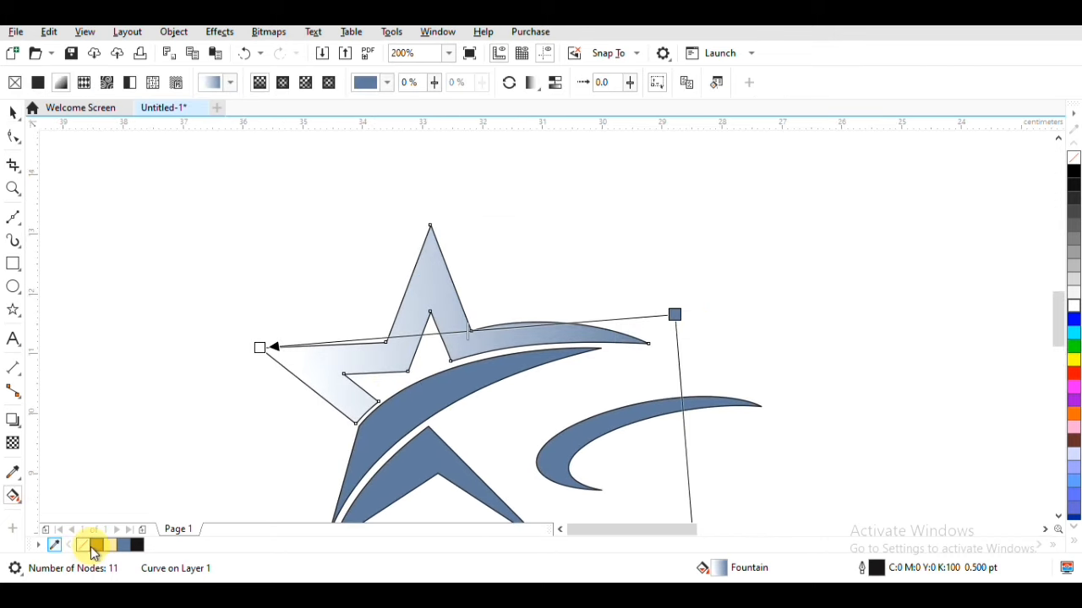
left_click(94, 547)
left_click(259, 347)
left_click(108, 547)
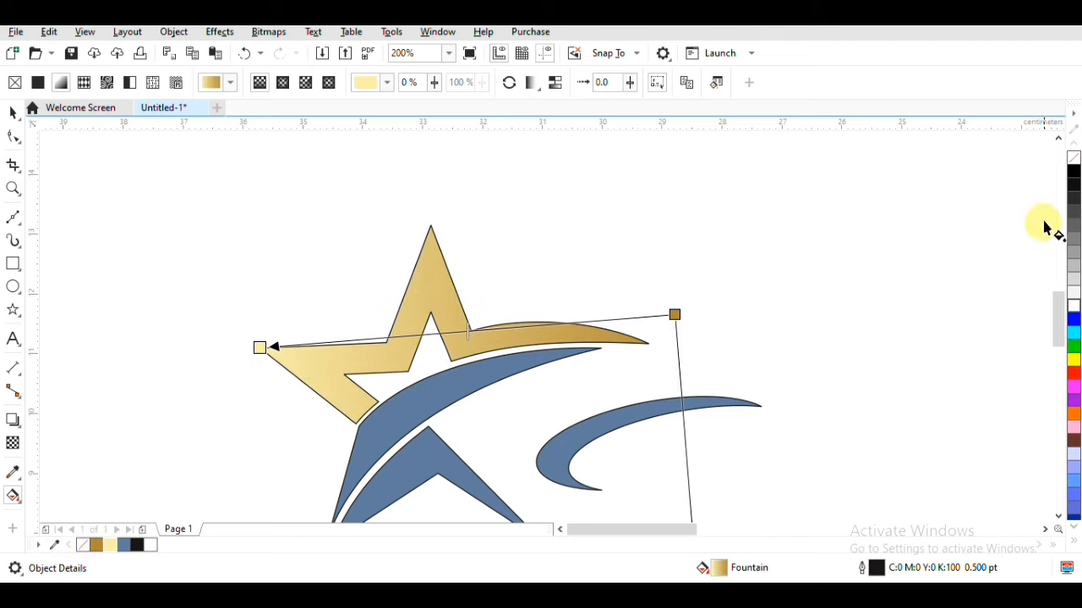
- Remove the upper piece's outline and pull the gradient's gold end inward onto the right arm
right_click(1072, 159)
left_click_drag(428, 324, 451, 226)
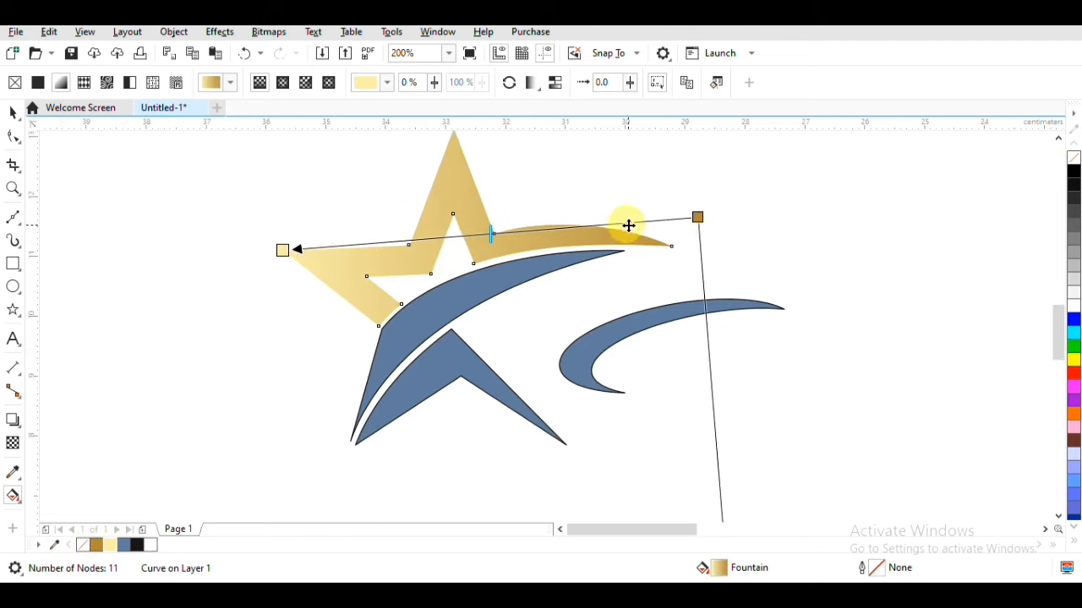
left_click_drag(697, 217, 627, 230)
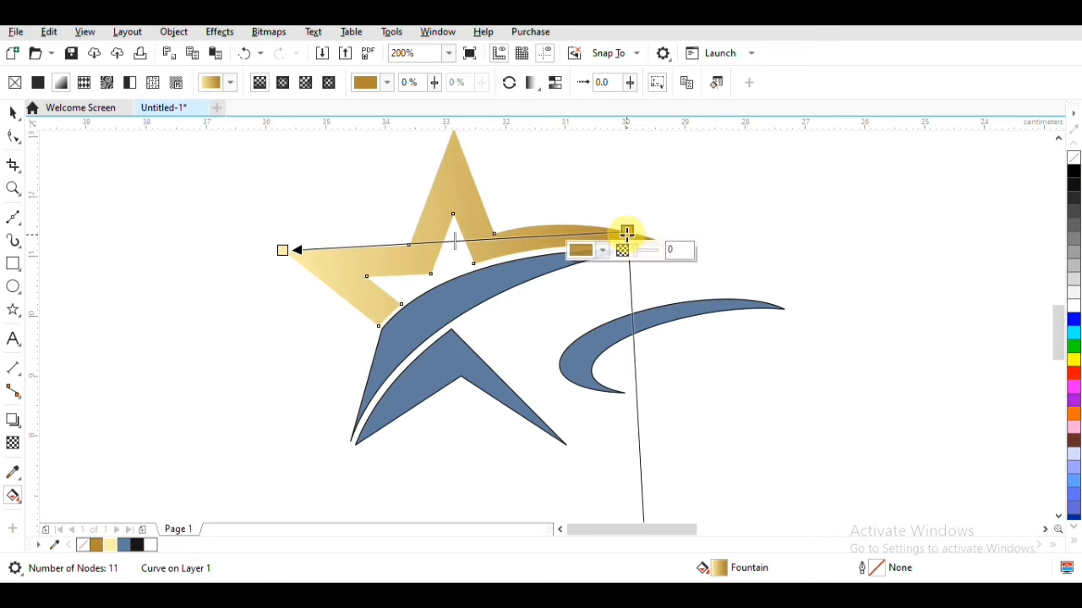
- Apply the same gold-to-pale-yellow fountain fill to the star's lower leg piece, without an outline
left_click(13, 109)
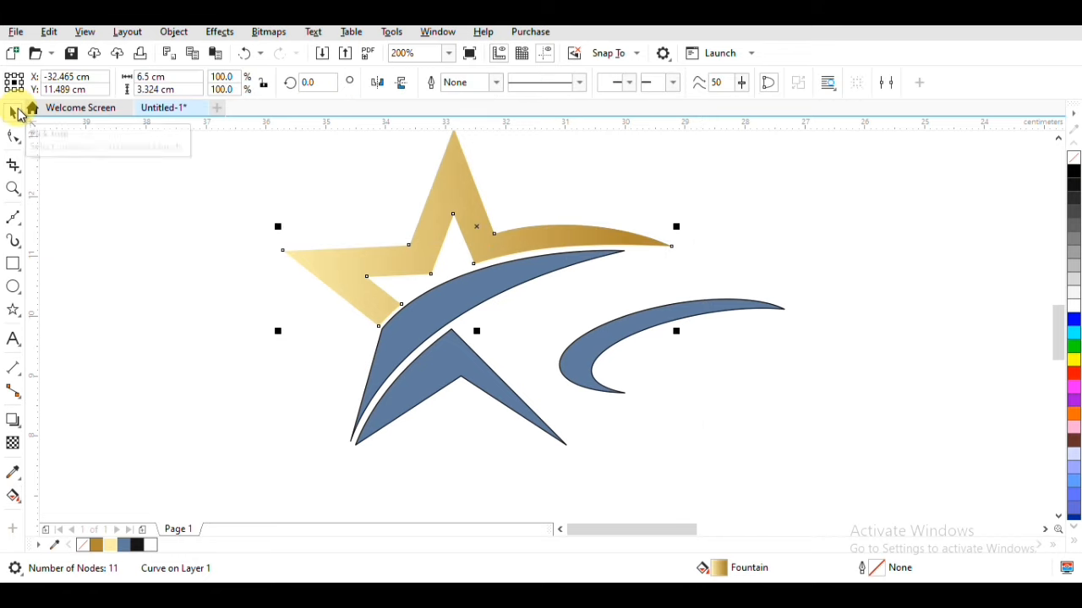
left_click(15, 497)
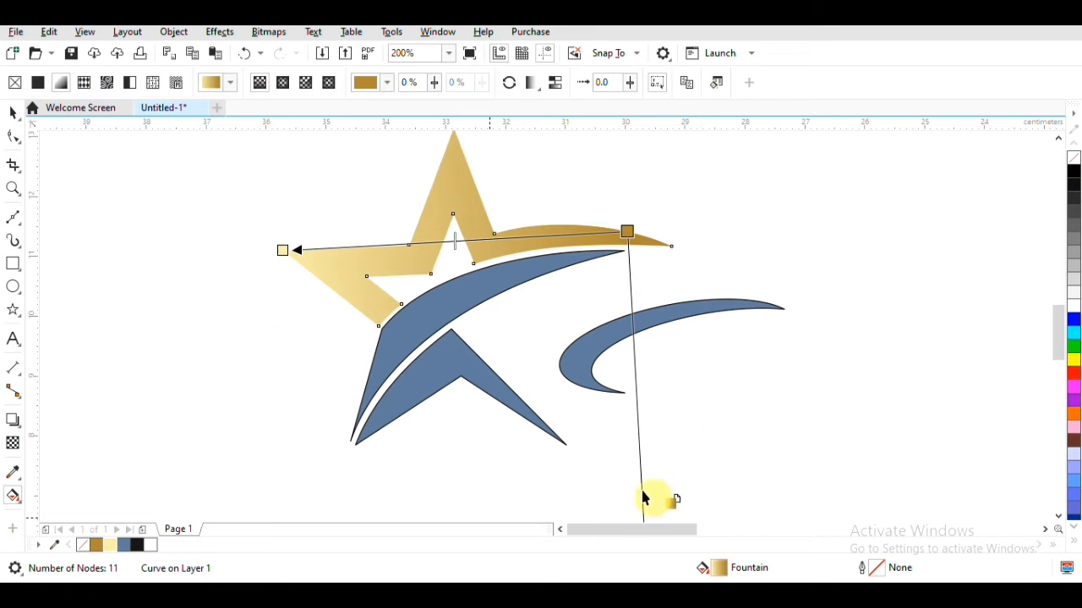
left_click(435, 391)
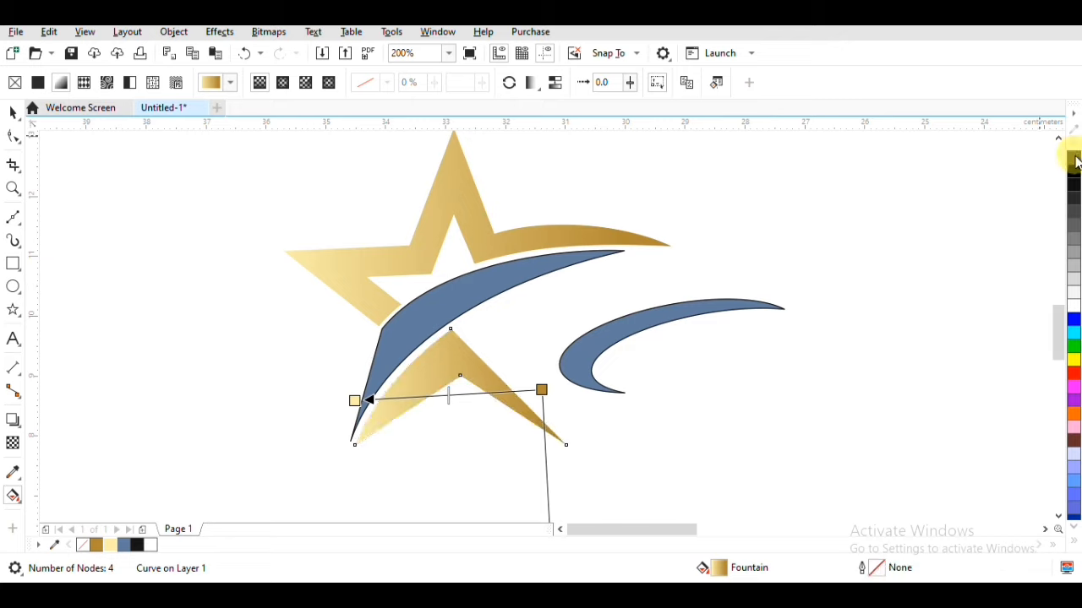
- Fill the star's middle swoosh with a linear gradient from light grey at the lower left to white, and remove its outline
left_click(441, 316)
left_click_drag(343, 370, 629, 256)
left_click(343, 370)
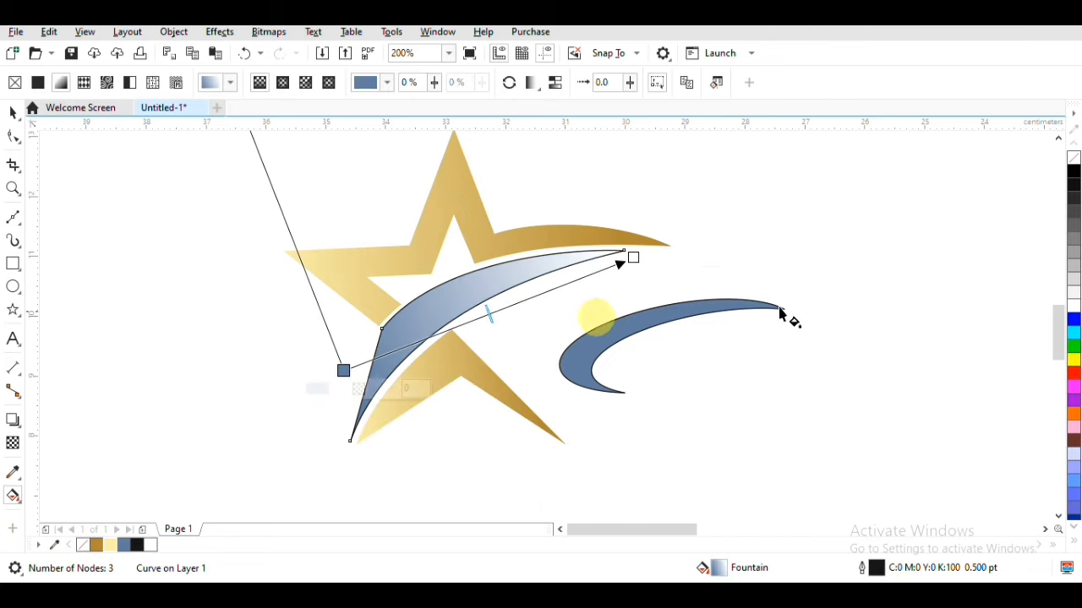
left_click(1074, 269)
right_click(1074, 159)
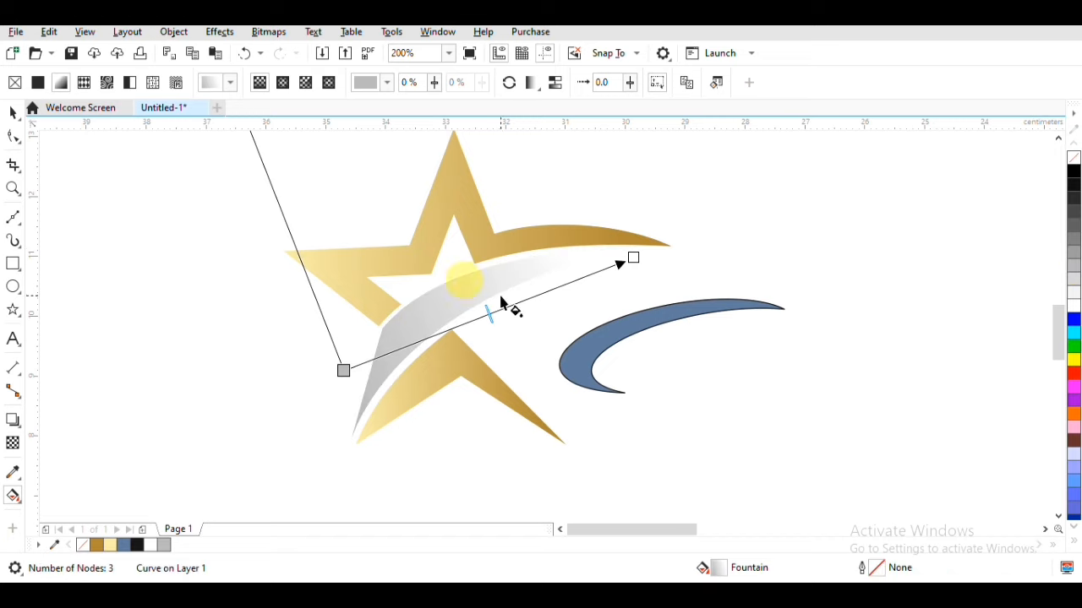
left_click(12, 115)
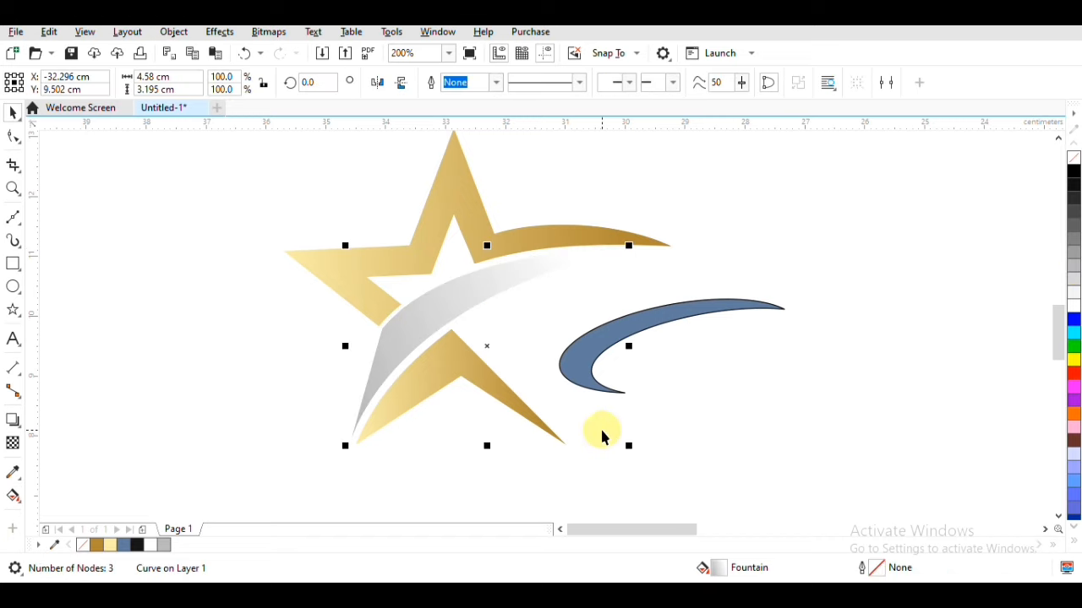
- Add the text STAR to the right of the star logo and set its font to Aldhabi
left_click_drag(603, 437, 518, 431)
key("F8")
left_click(600, 371)
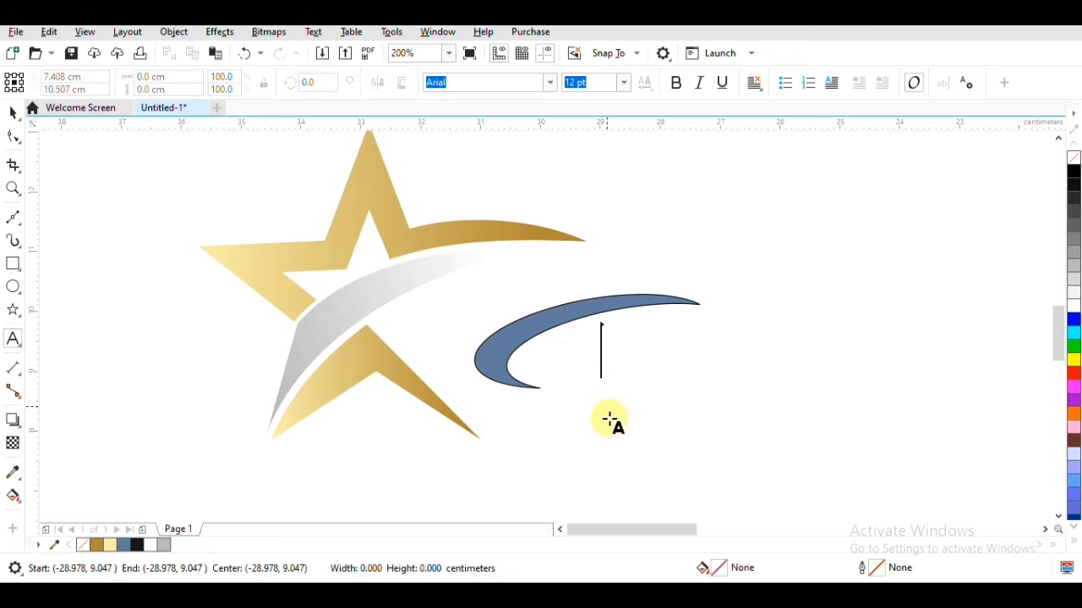
type("STAR")
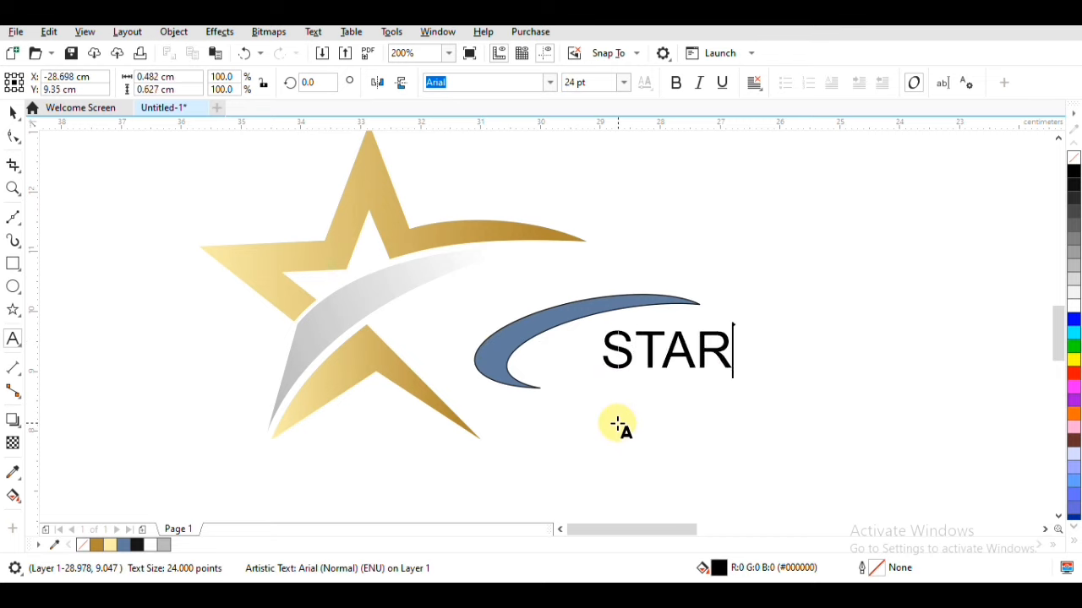
key("ctrl+a")
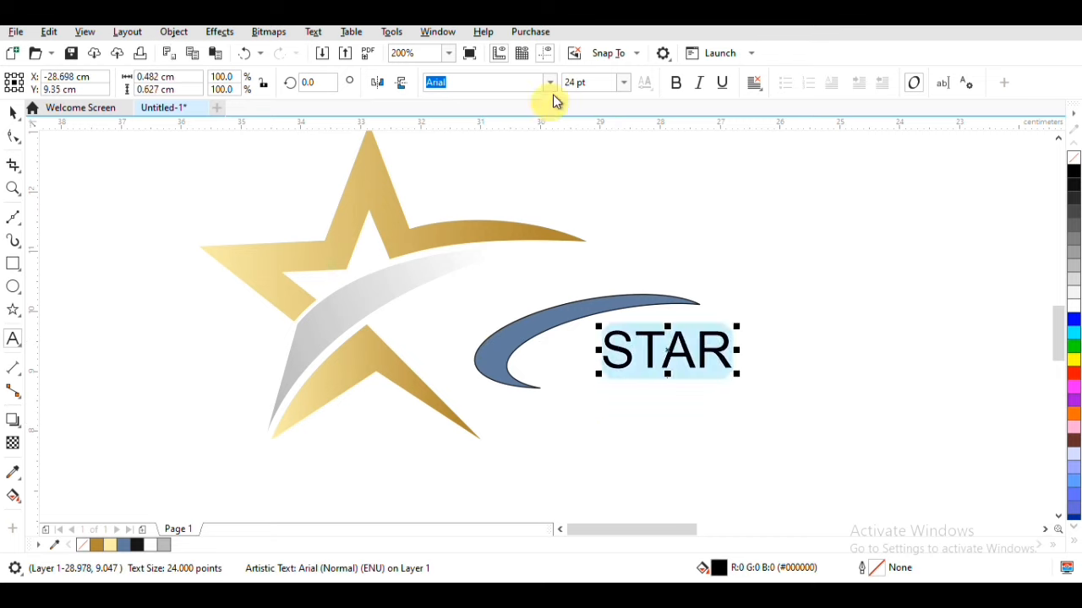
left_click(550, 82)
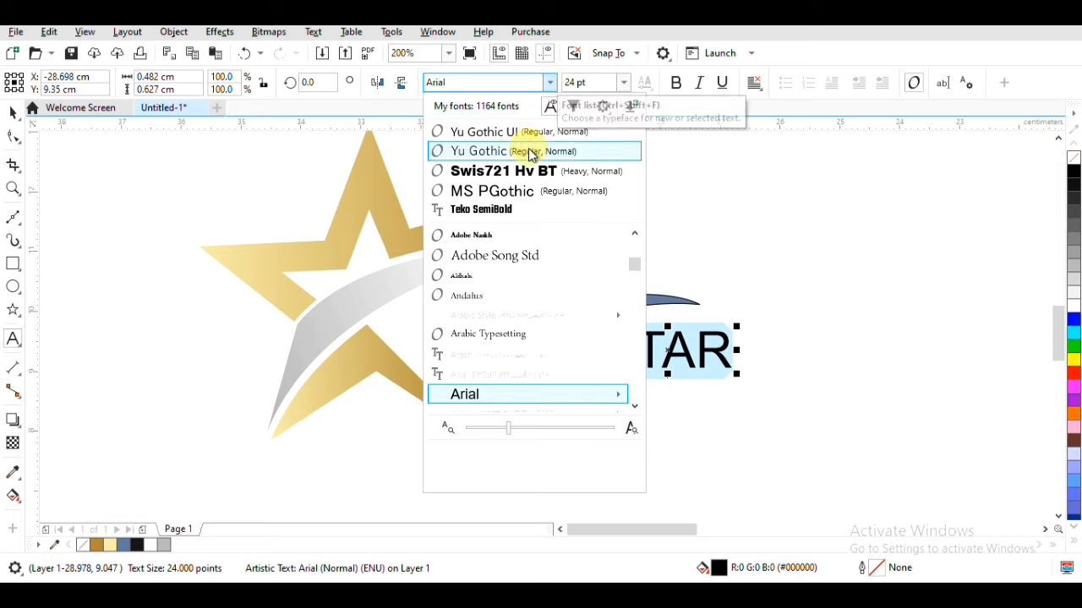
left_click(469, 276)
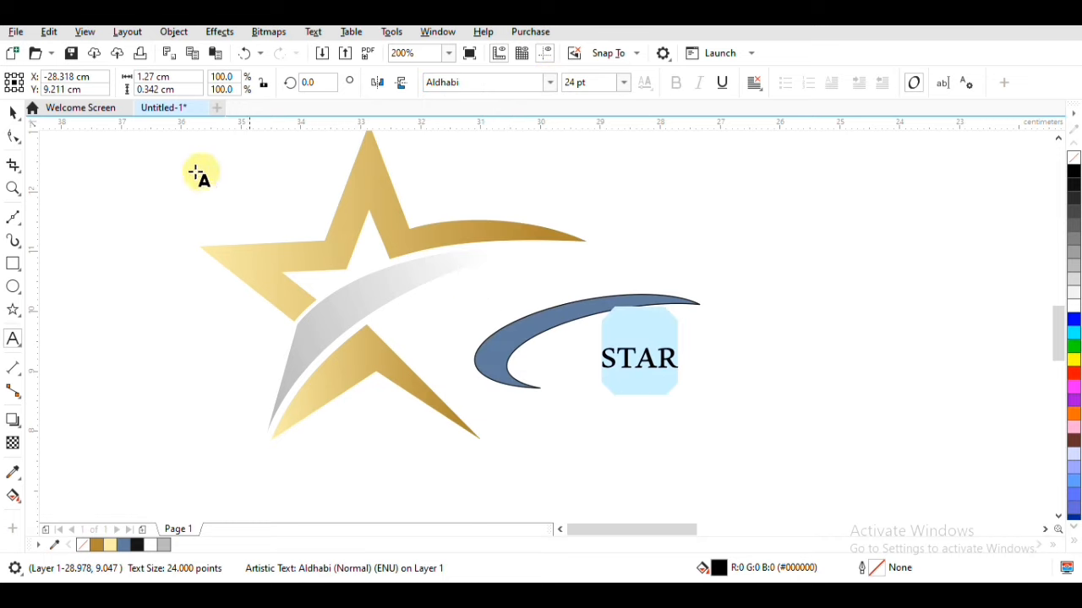
- Enlarge the STAR text to about 129 pt, placing it against the star's lower right over the small crescent
left_click(13, 114)
left_click_drag(680, 342, 557, 383)
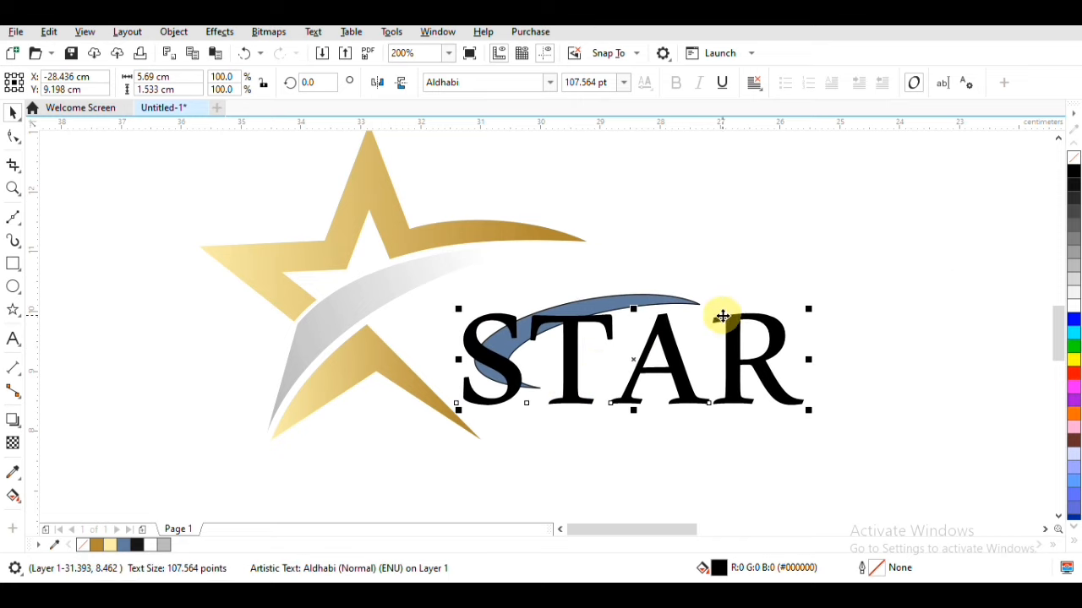
left_click_drag(808, 309, 876, 290)
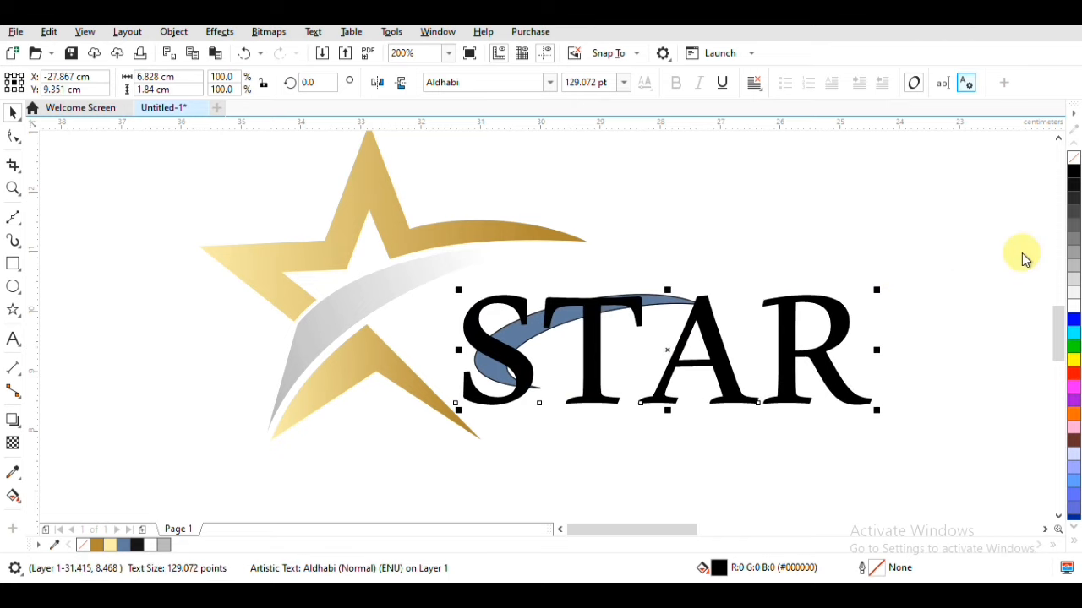
- Widen the character spacing of the whole STAR text until the word is about 8.7 cm wide
key("ctrl+t")
double_click(587, 330)
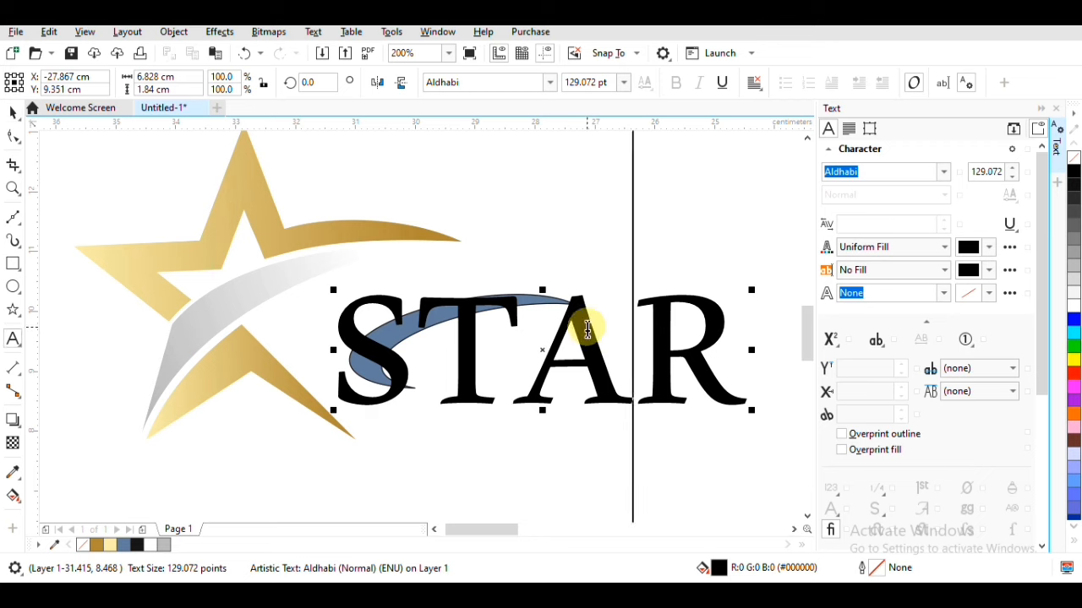
key("ctrl+a")
left_click(944, 219)
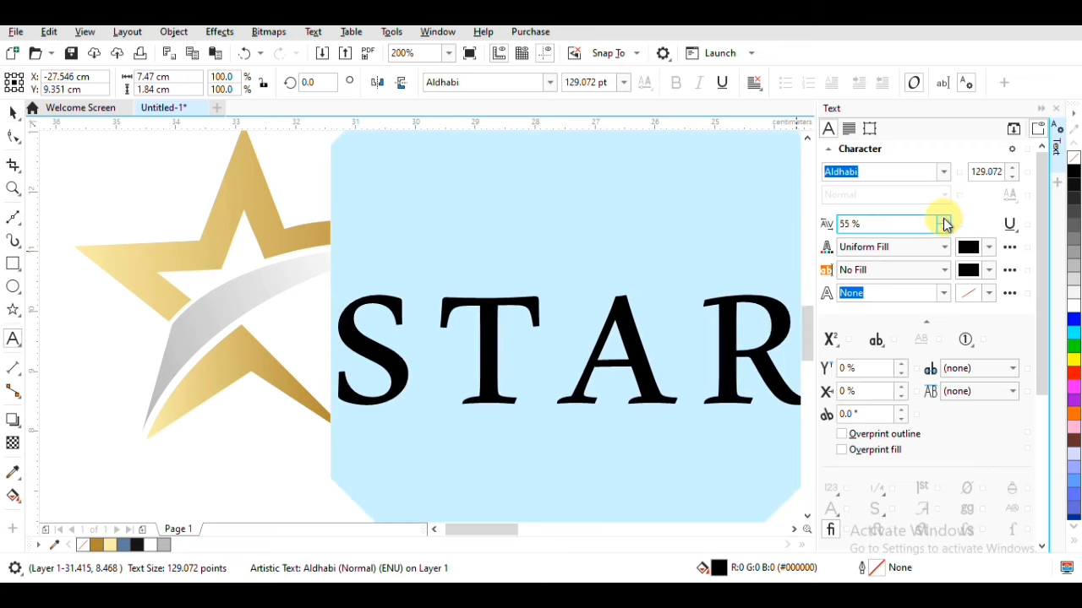
left_click(944, 221)
left_click(13, 112)
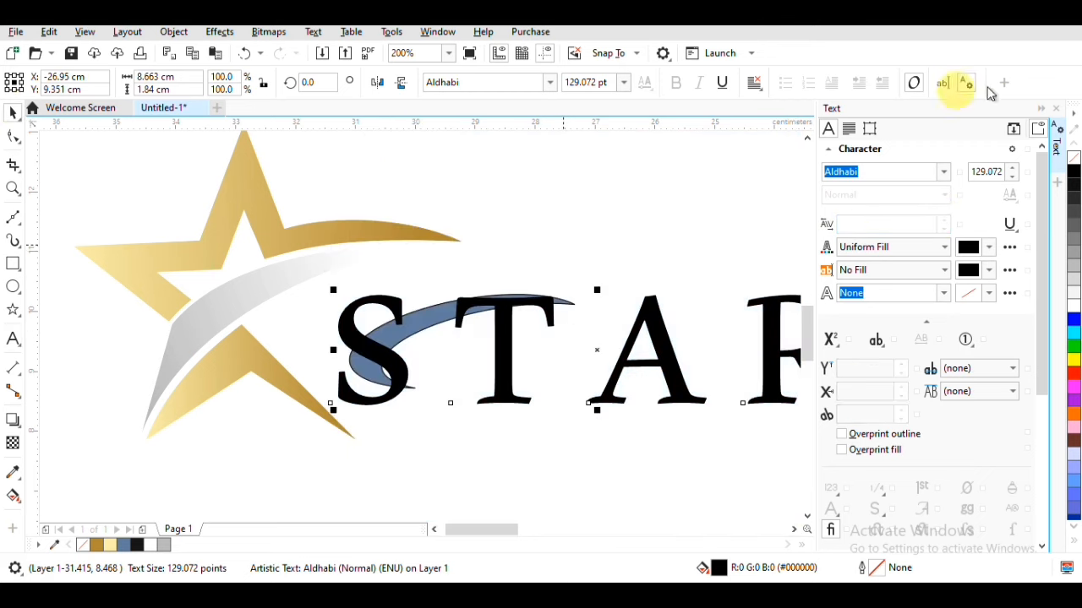
left_click(1055, 109)
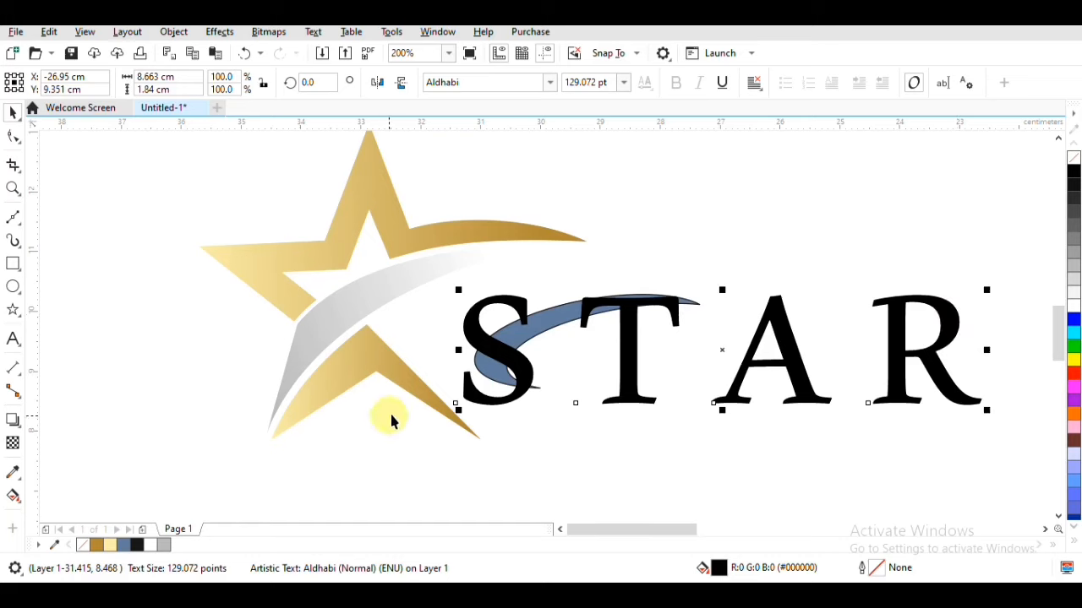
- Copy the lower star leg's gold fountain fill onto the STAR text and move the small crescent down across the T and A
left_click(391, 420)
left_click_drag(710, 423, 634, 319)
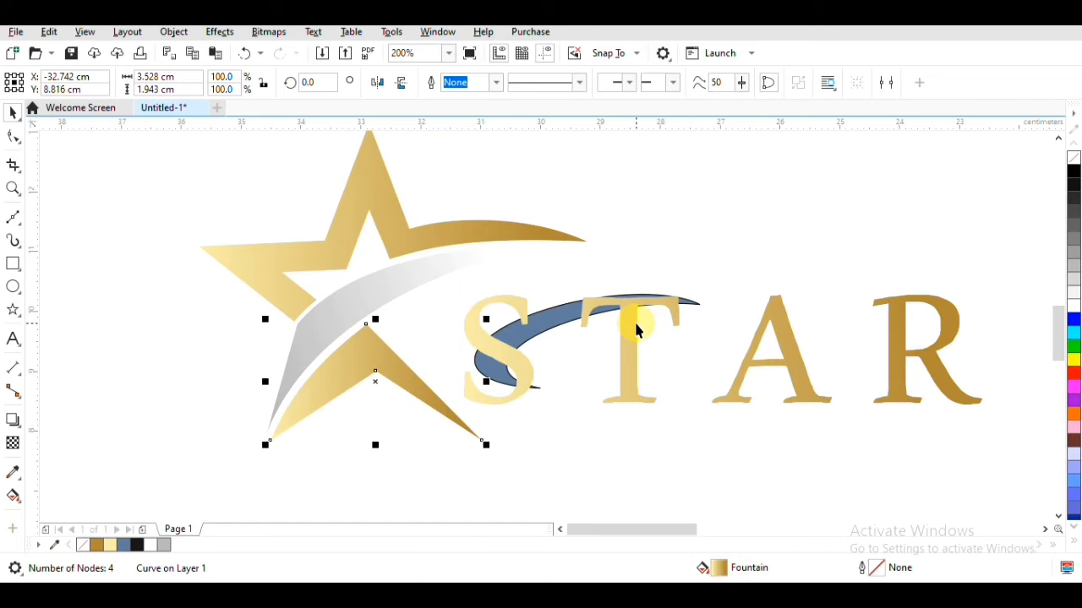
left_click_drag(547, 327, 647, 370)
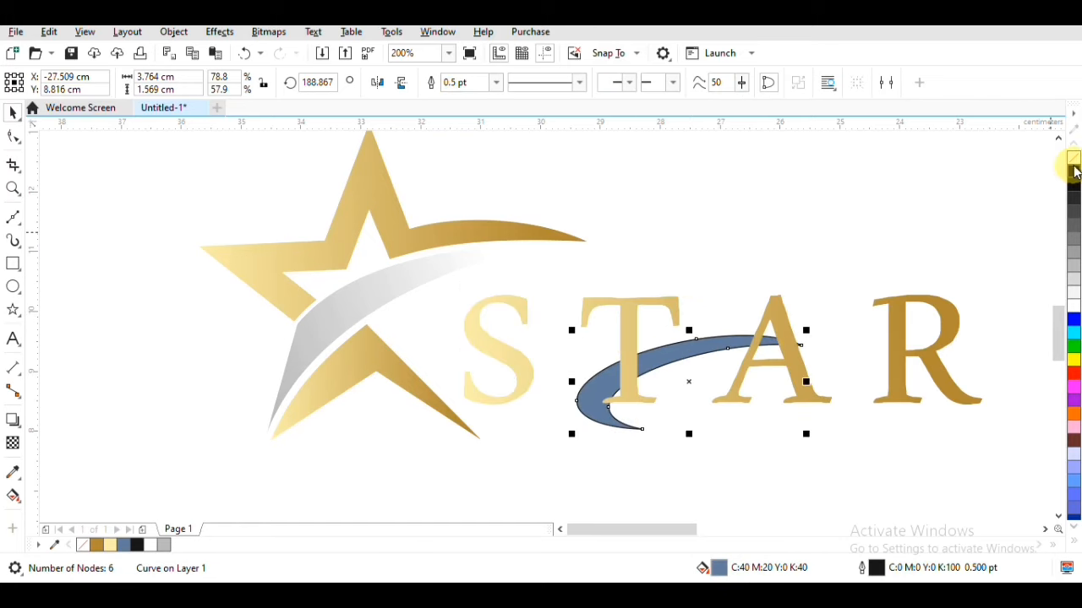
- Remove the small crescent's outline and copy the middle swoosh's silver gradient onto it
right_click(1073, 172)
left_click(345, 307)
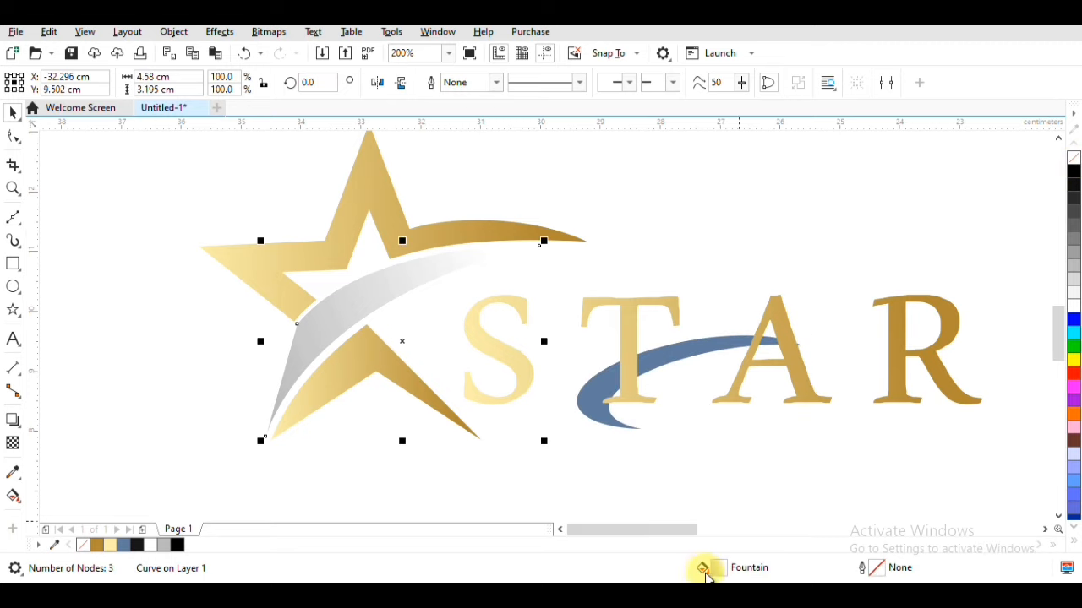
left_click(677, 361)
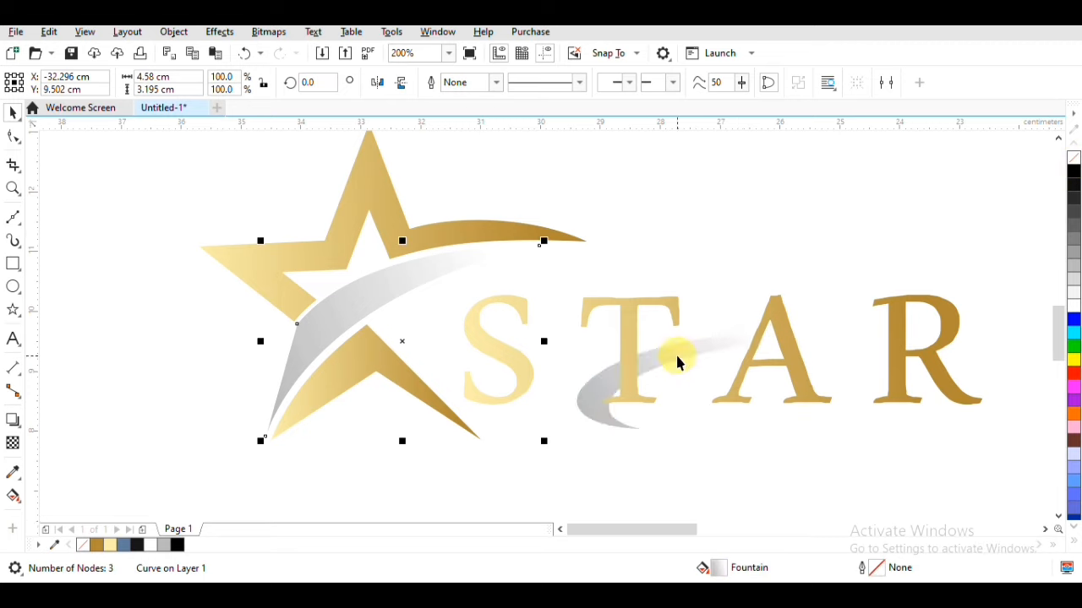
- Try to convert the STAR text to curves and give the letter A the middle swoosh's silver gradient
left_click(749, 364)
right_click(750, 364)
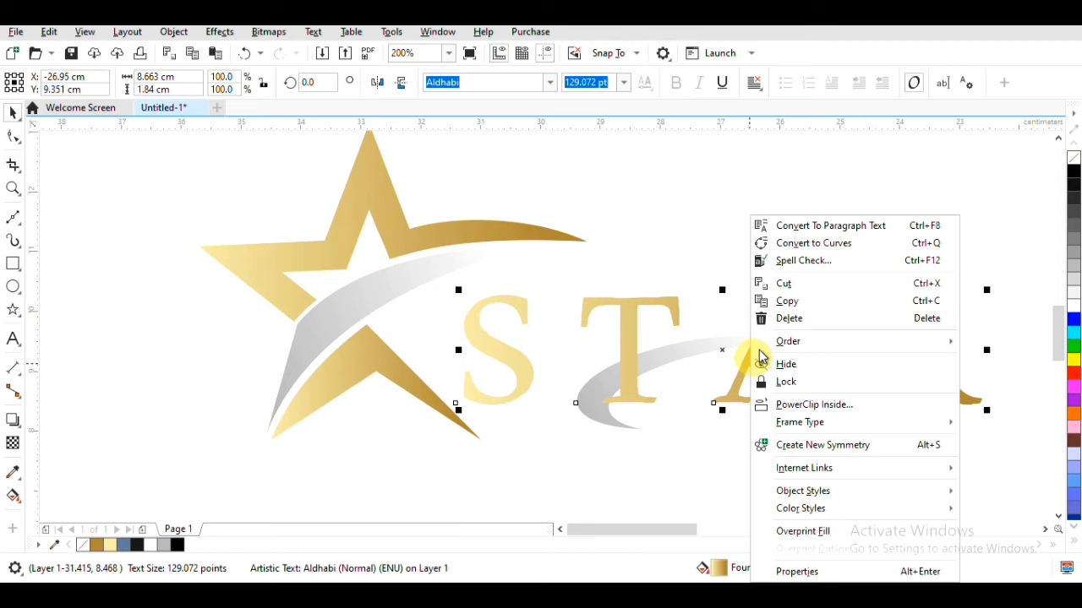
left_click(788, 242)
key("F10")
left_click_drag(698, 265, 857, 459)
left_click(319, 347)
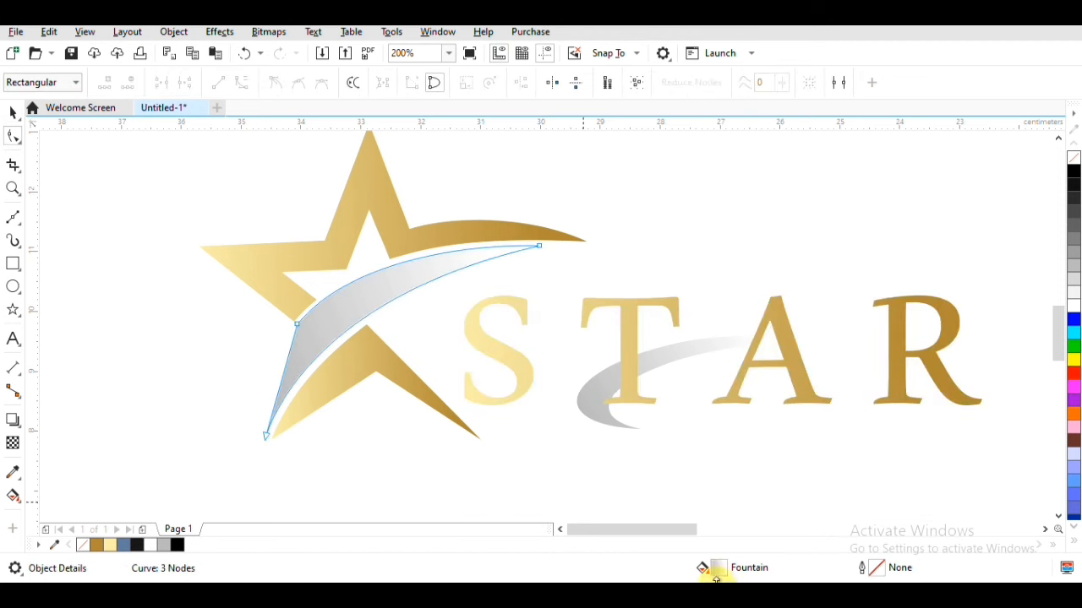
left_click(800, 387)
- Undo the last changes, redo the crescent's silver gradient fill and reselect the STAR text
key("ctrl+z")
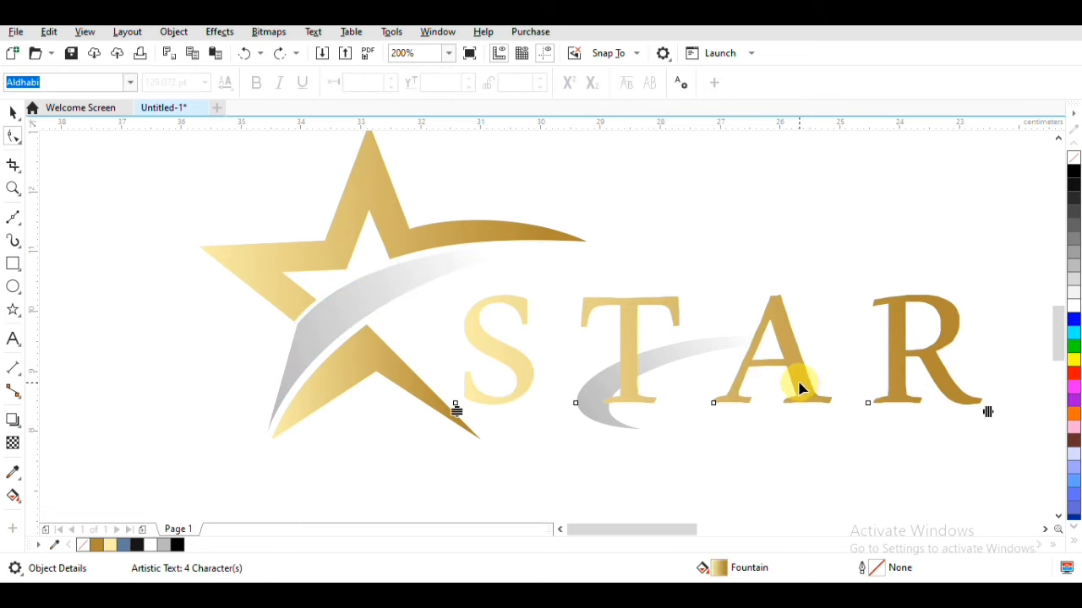
key("ctrl+z")
key("ctrl+z")
key("ctrl+z")
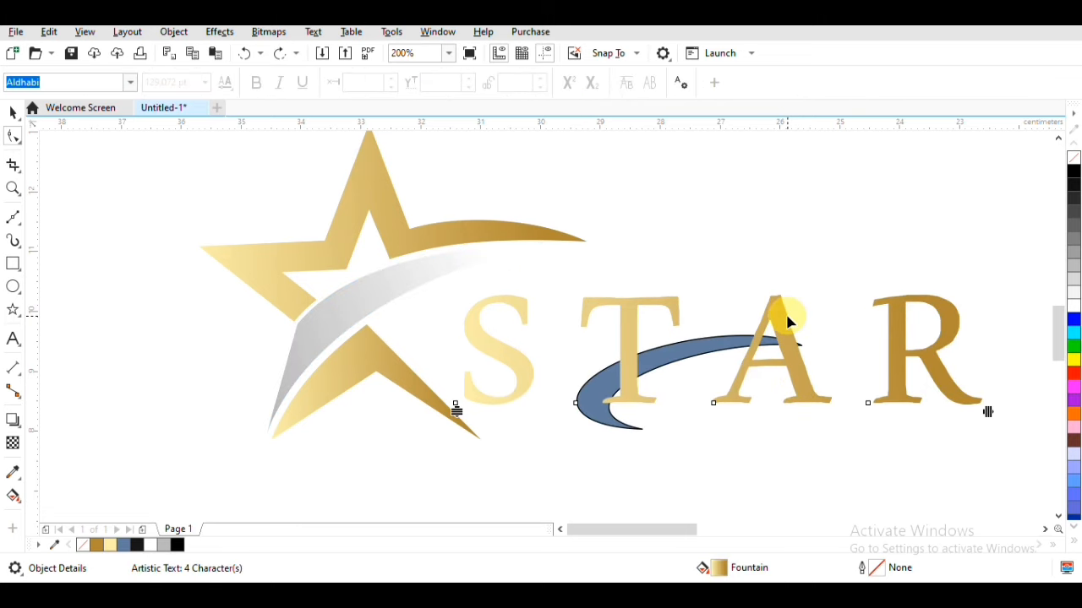
key("ctrl+shift+z")
key("ctrl+shift+z")
key("ctrl+shift+z")
left_click(774, 316)
left_click(12, 112)
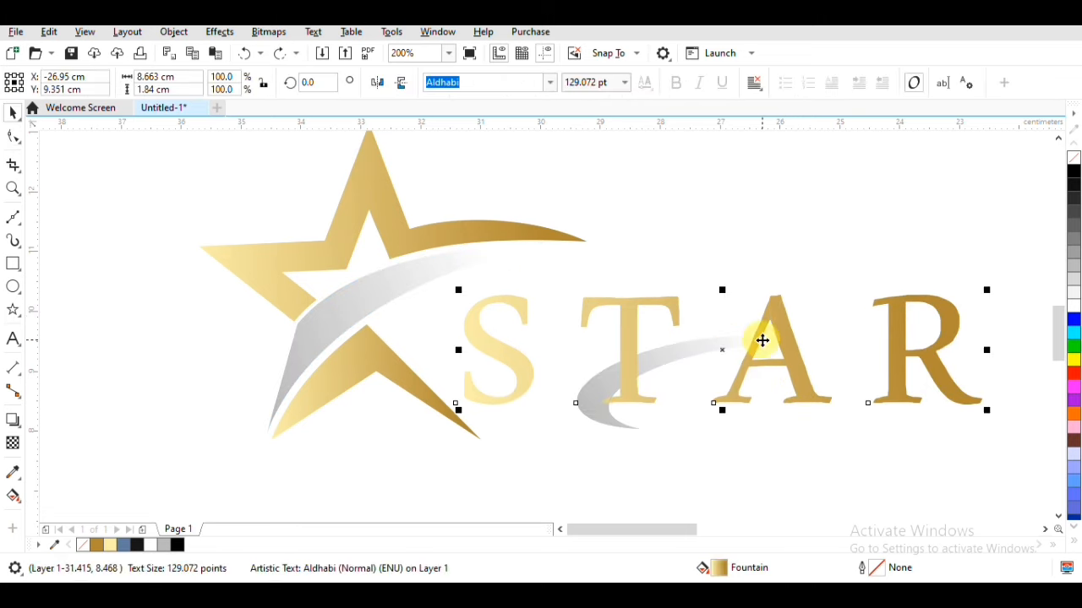
double_click(762, 341)
left_click(12, 112)
- Convert the STAR text to curves and break the curve apart into separate letter shapes
right_click(774, 314)
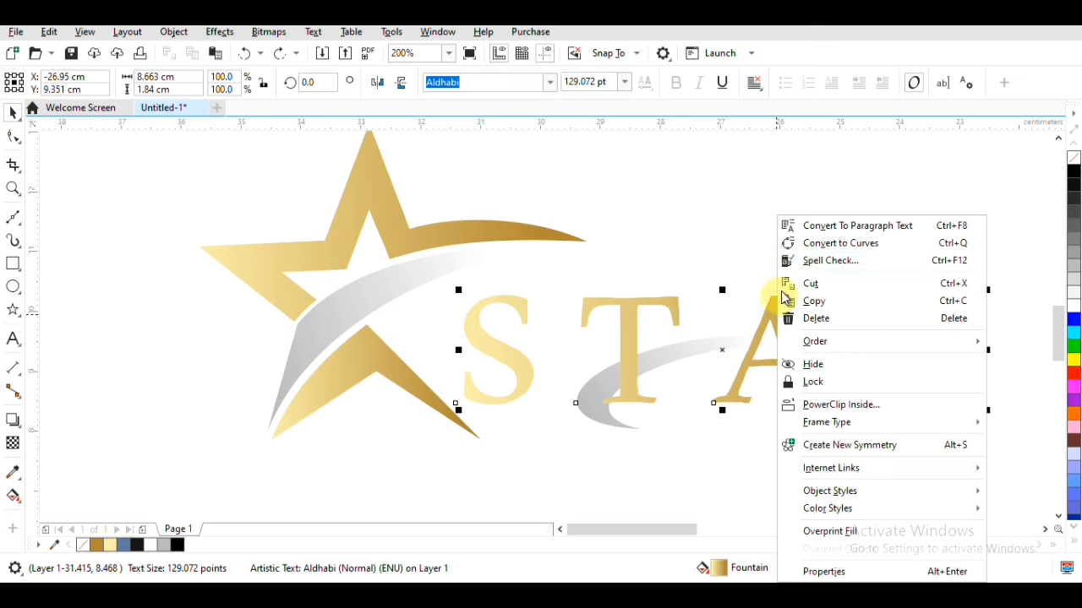
left_click(840, 244)
right_click(779, 319)
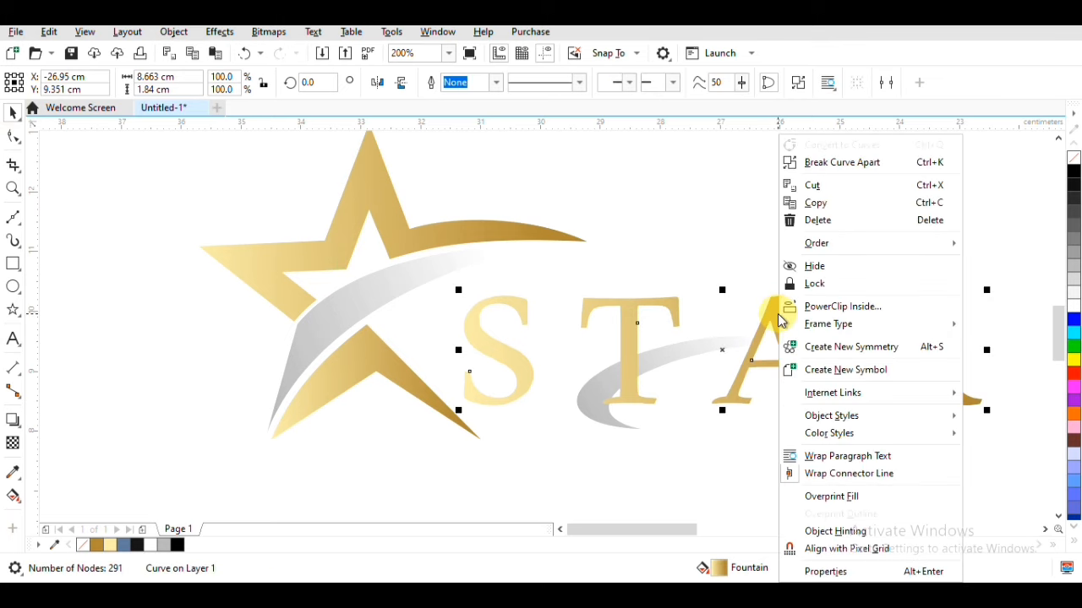
left_click(816, 164)
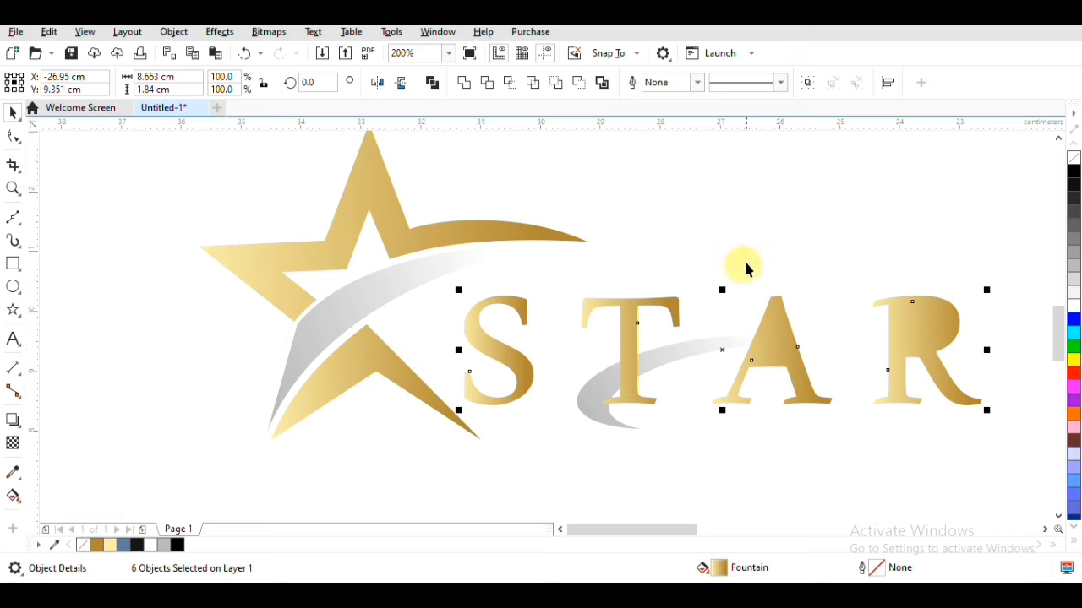
left_click(763, 251)
- Try to cut the inner triangle out of the letter A with the Simplify command
left_click(773, 347)
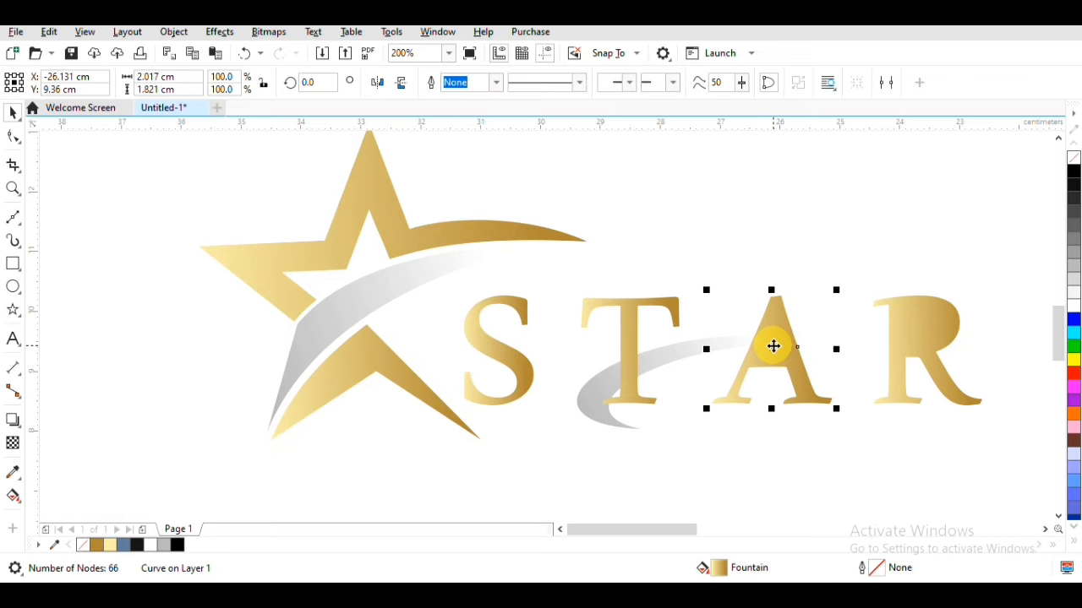
left_click(772, 346, "alt")
left_click(803, 377, "shift")
left_click(533, 84)
left_click(561, 339)
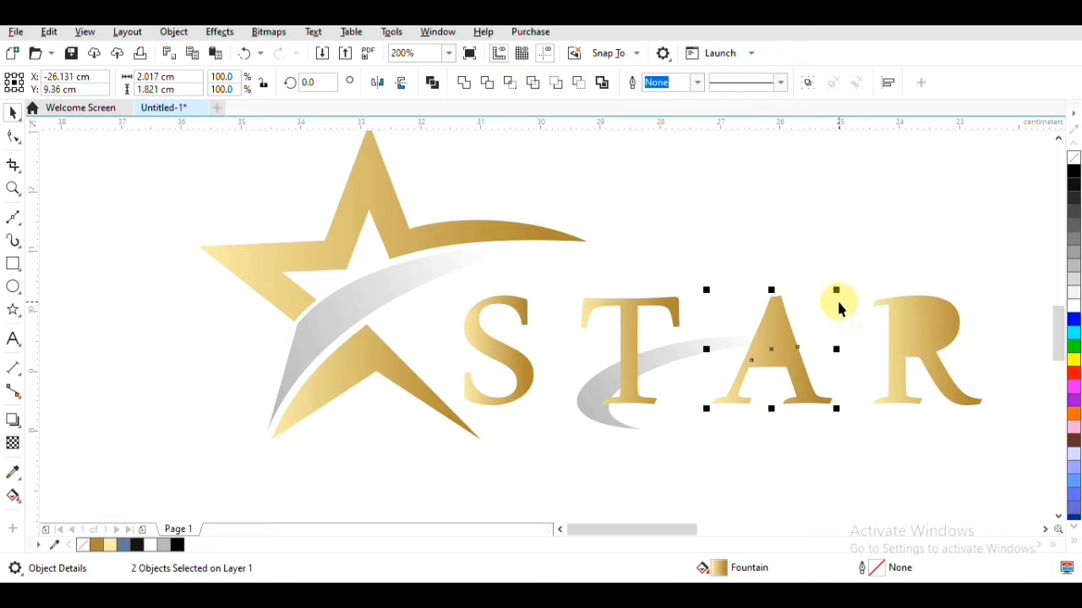
left_click(840, 307)
left_click(774, 354)
left_click(774, 354, "alt")
left_click(779, 304, "shift")
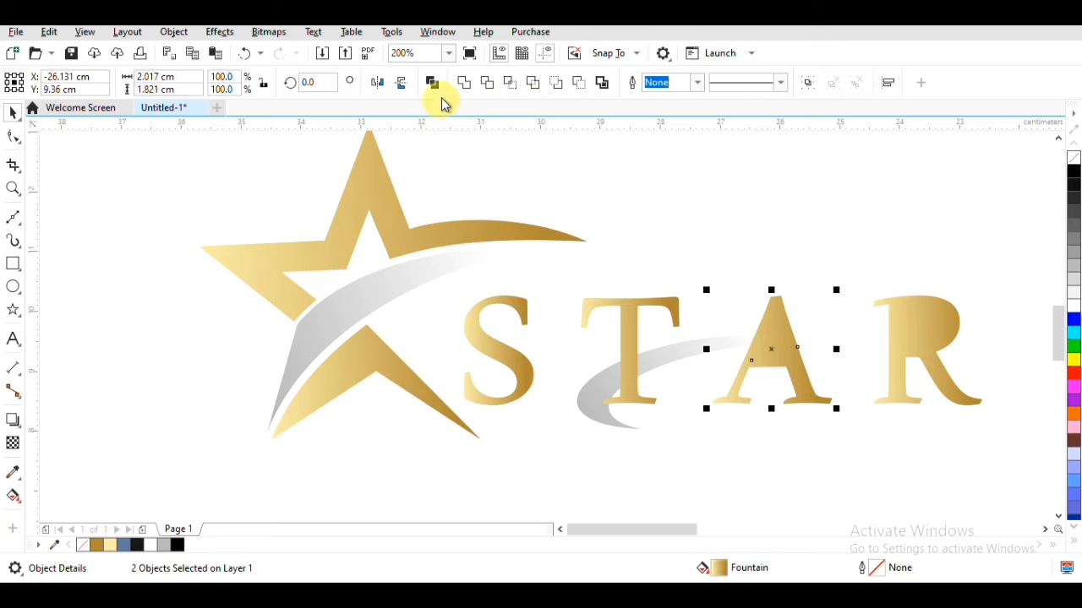
left_click(533, 83)
left_click(549, 341)
left_click(751, 273)
scroll(772, 353, "up", 1)
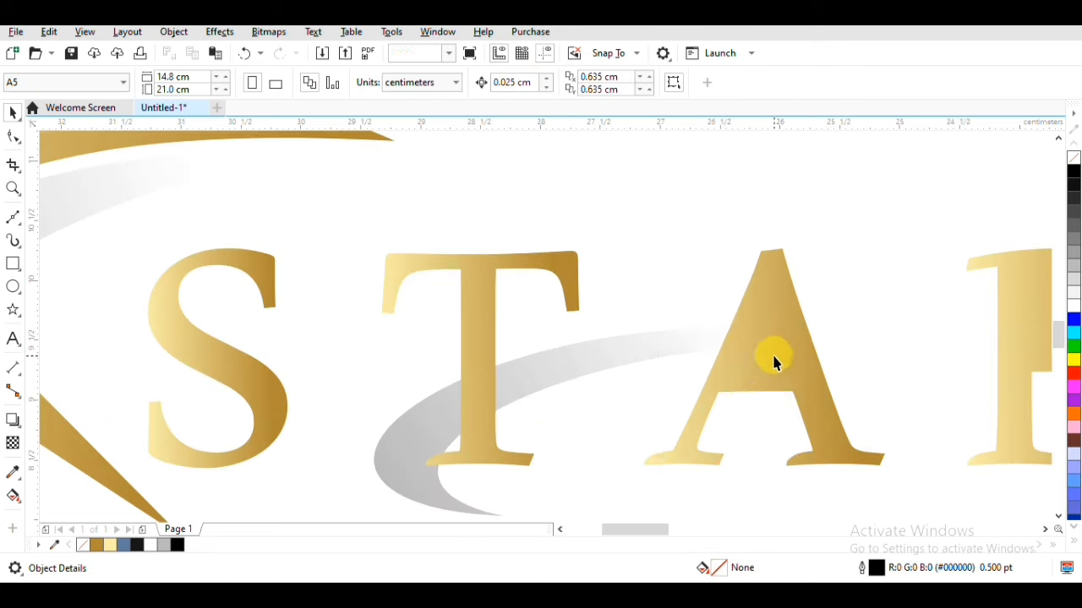
left_click_drag(772, 355, 682, 325)
key("ctrl+z")
- Cut the inner triangle out of the letter A and delete the leftover triangle to open the counter
left_click(774, 368, "alt")
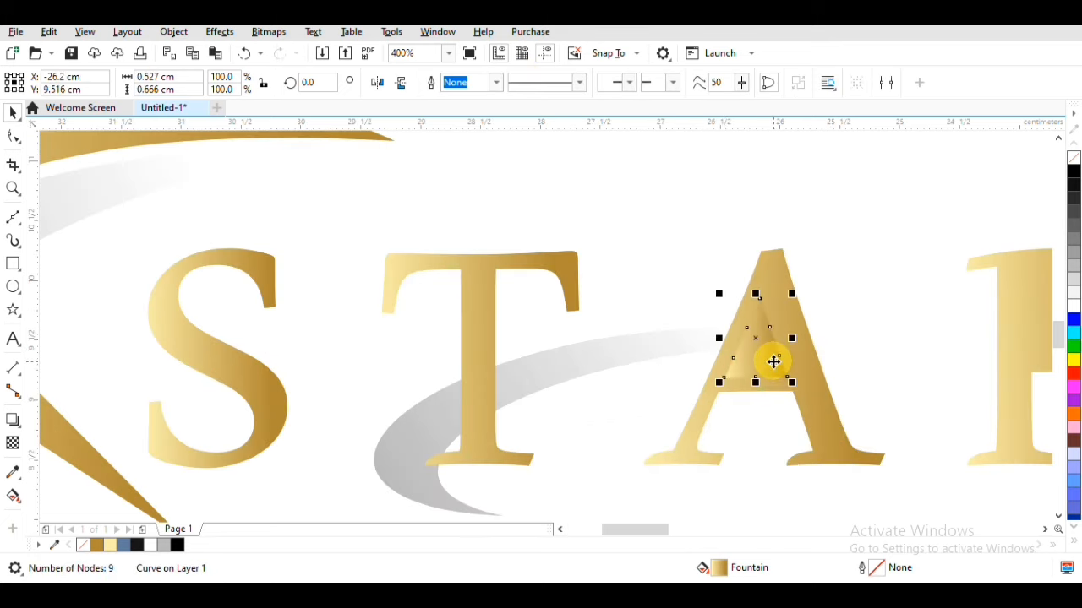
left_click(793, 362, "shift")
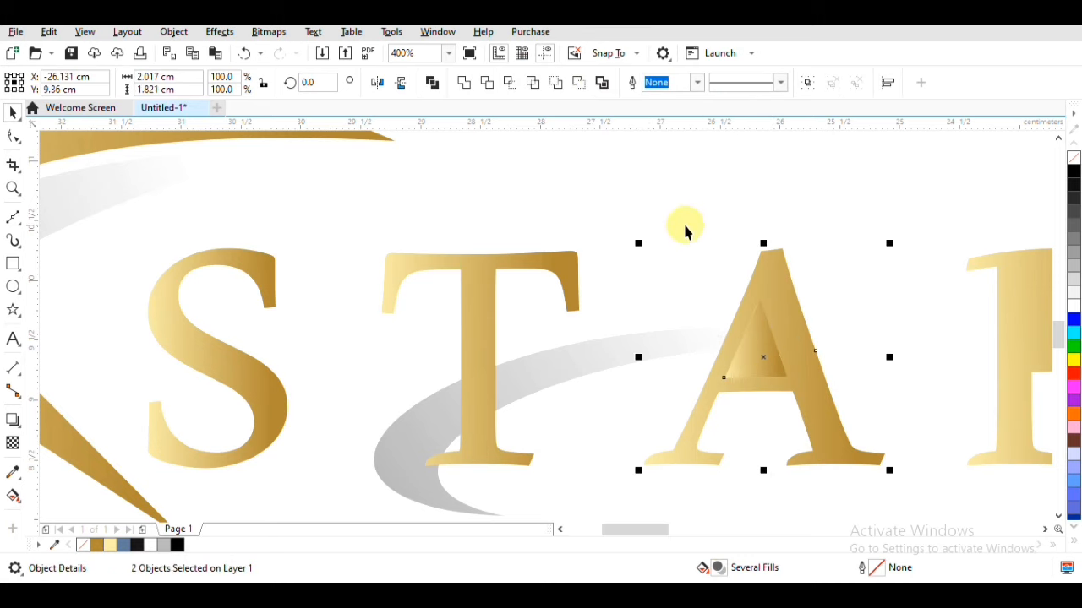
left_click(752, 345)
key("Delete")
- Bring the letter R's inner shape to the front, cut it out of the R and delete the leftover piece
scroll(841, 323, "right", 3)
left_click(853, 332)
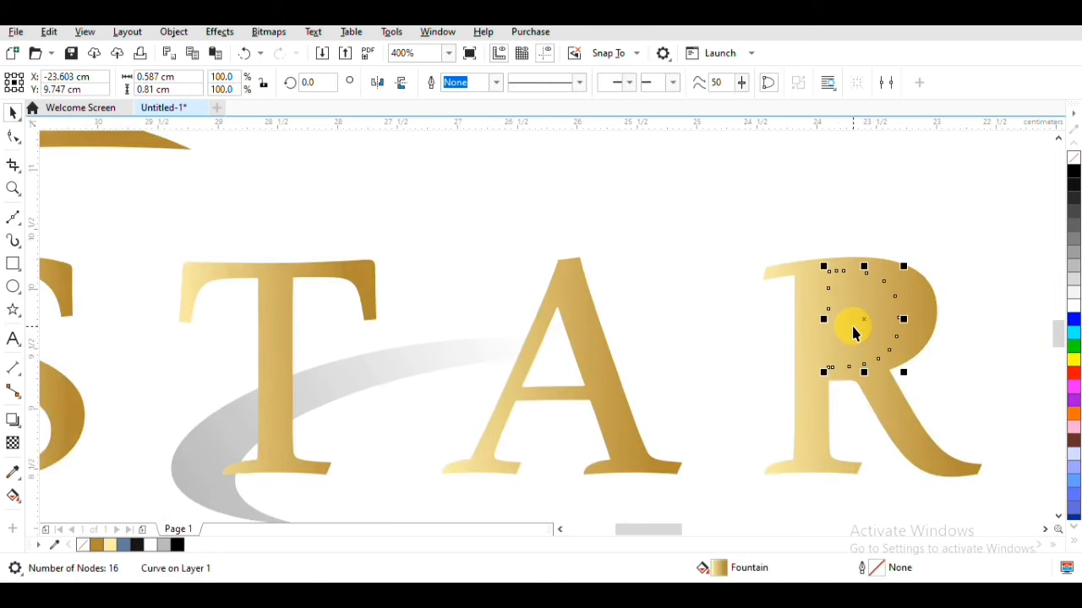
key("shift+Page_Up")
left_click(908, 312, "shift")
left_click(519, 83)
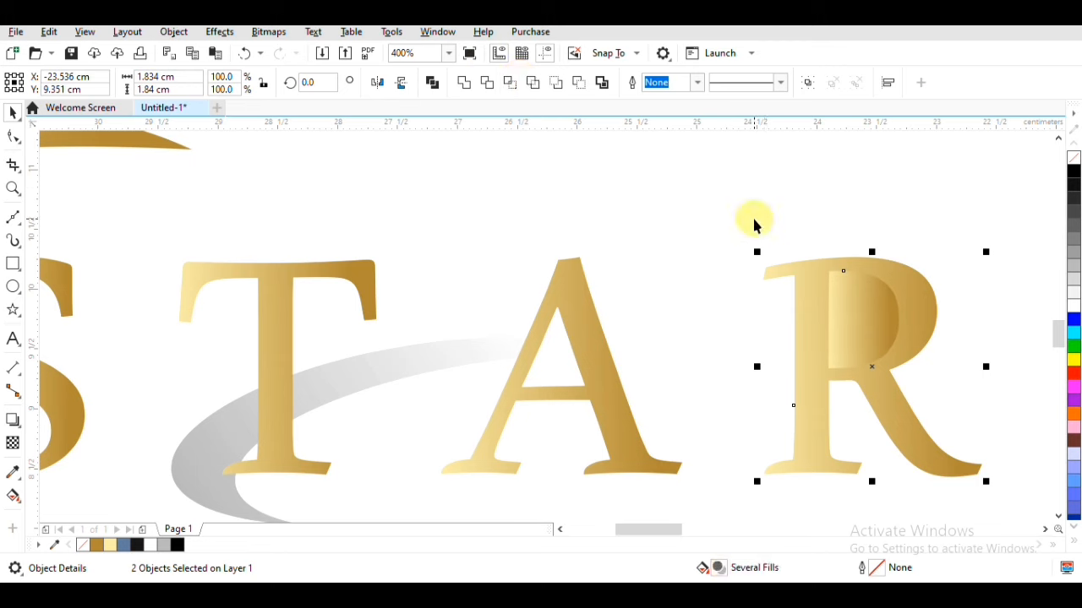
left_click(753, 221)
left_click(869, 329)
key("Delete")
- Copy the crescent's silver gradient onto the letter A and shrink the crescent so it sweeps up from the A's lower left
left_click(419, 365)
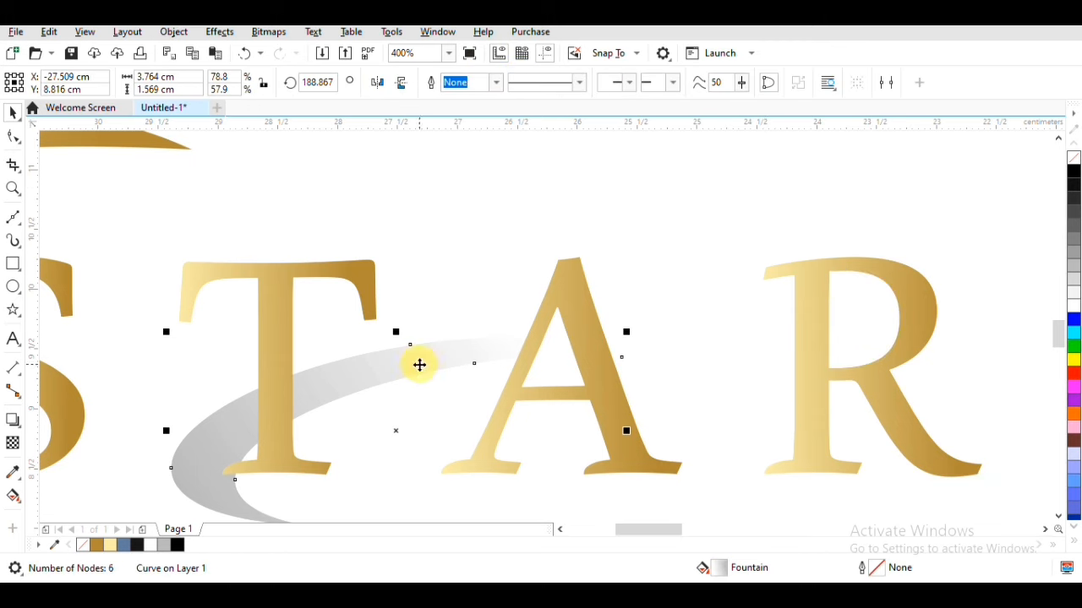
left_click_drag(561, 314, 561, 314)
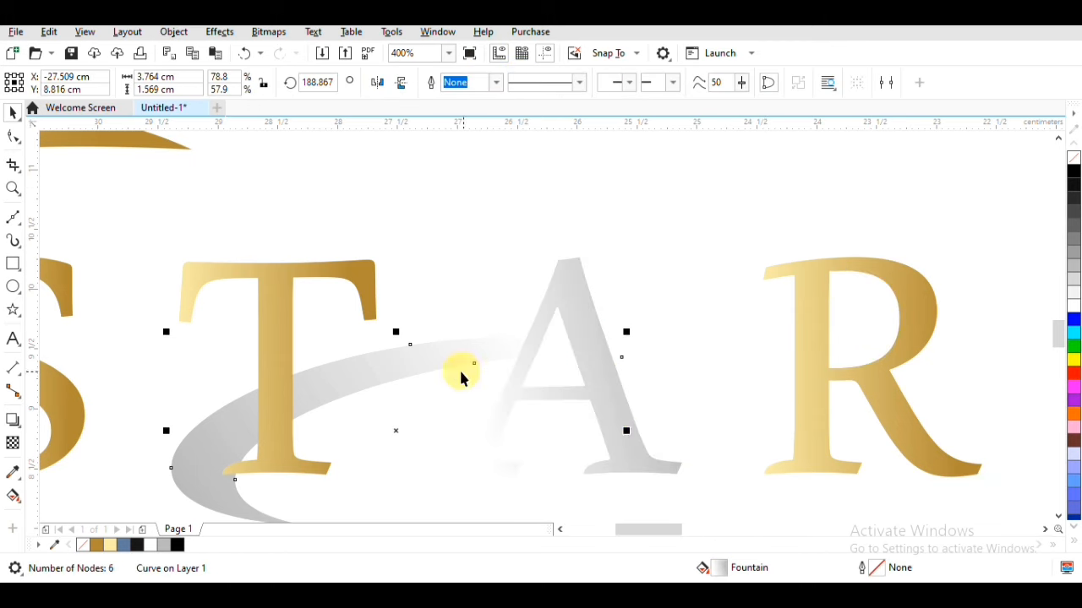
left_click_drag(363, 372, 550, 329)
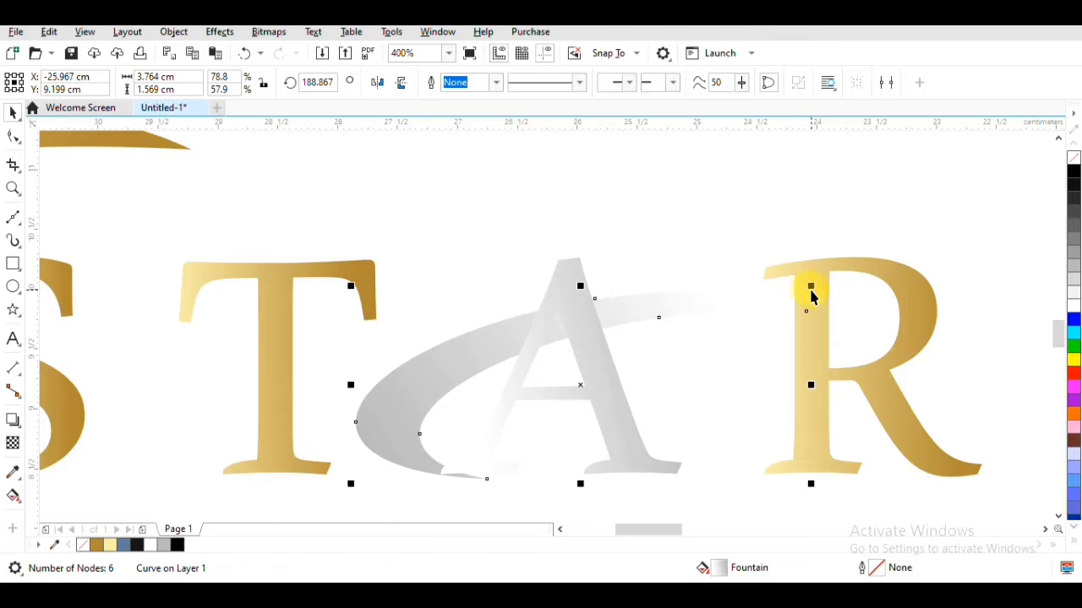
left_click_drag(810, 291, 633, 368)
left_click_drag(434, 398, 660, 393)
scroll(474, 395, "down", 2)
left_click(261, 231)
scroll(419, 289, "down", 1)
left_click_drag(427, 294, 511, 337)
- Draw a rectangle about 17.1 by 14.7 cm around the whole logo and fill it with dark grey
left_click(12, 263)
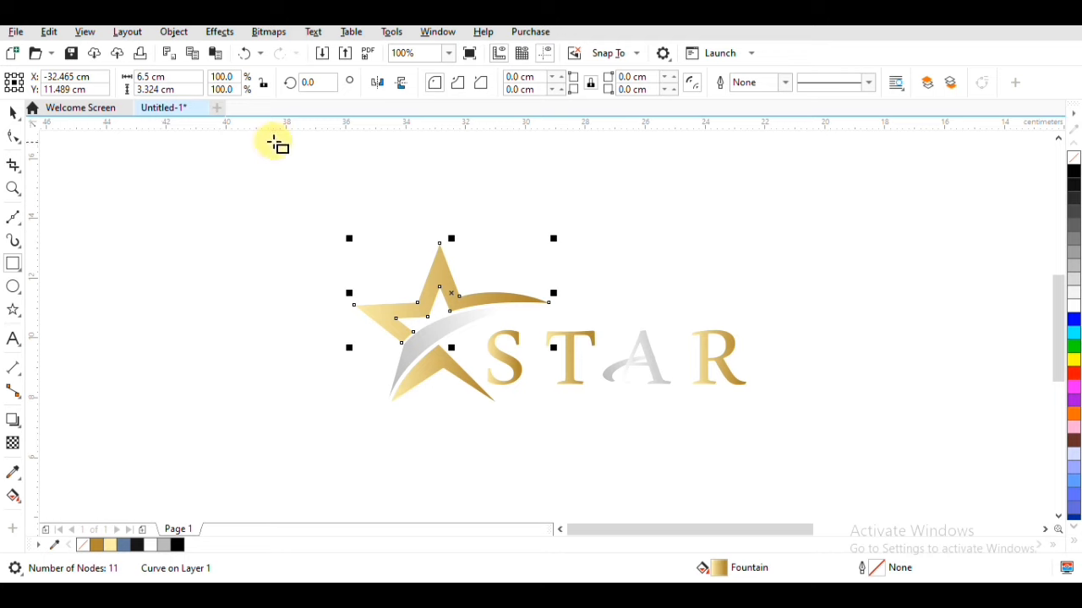
left_click_drag(284, 138, 800, 515)
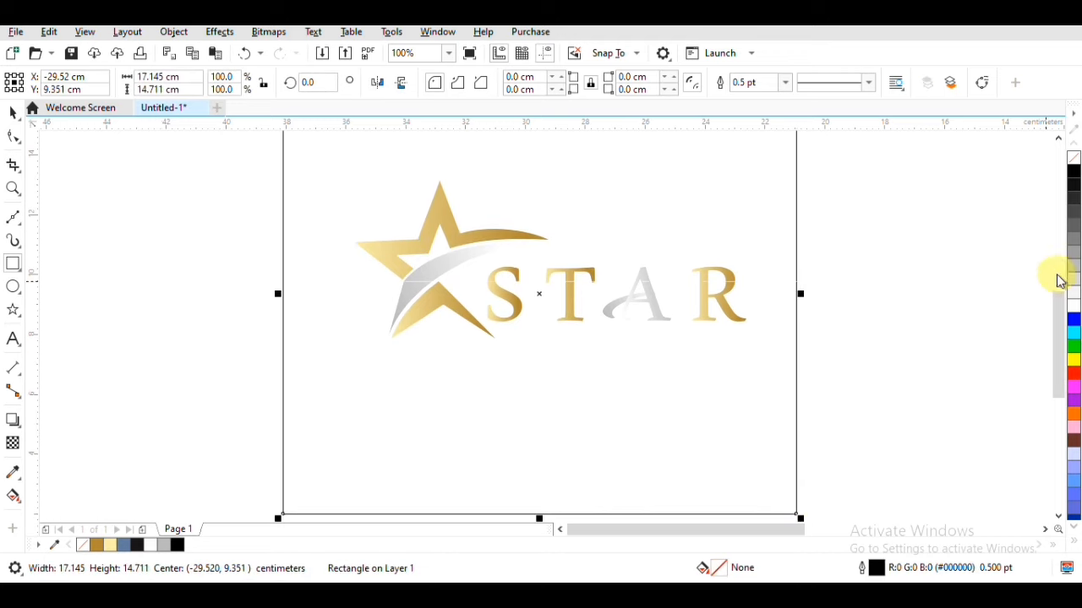
left_click(1073, 198)
- Give the rectangle an elliptical fountain fill from mid-grey at its centre to dark grey, spreading nearly to the edges
left_click(12, 497)
left_click_drag(514, 314, 459, 355)
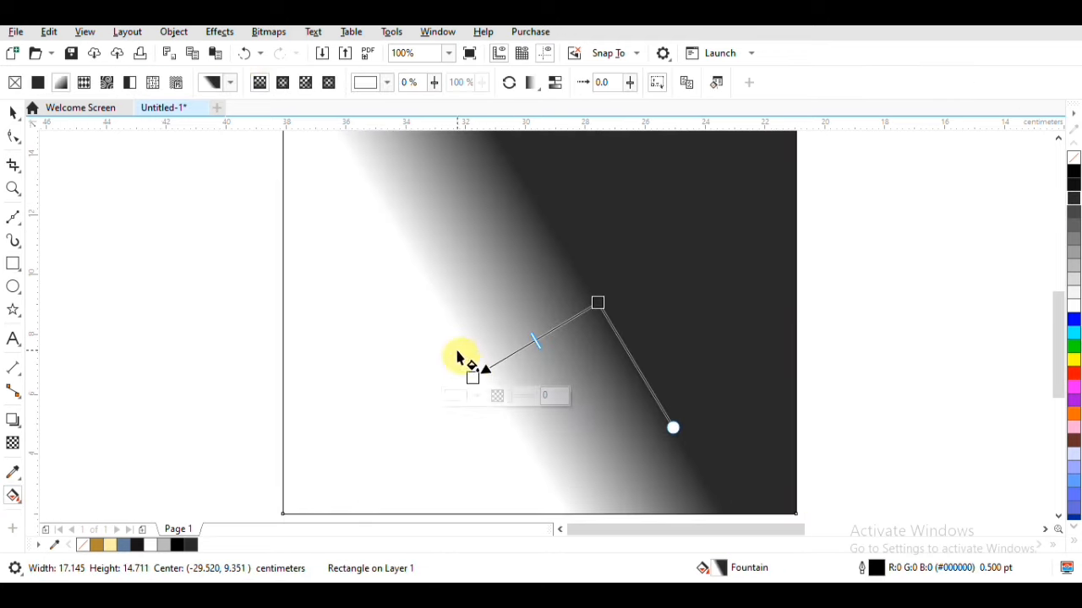
left_click(282, 82)
scroll(590, 333, "down", 1)
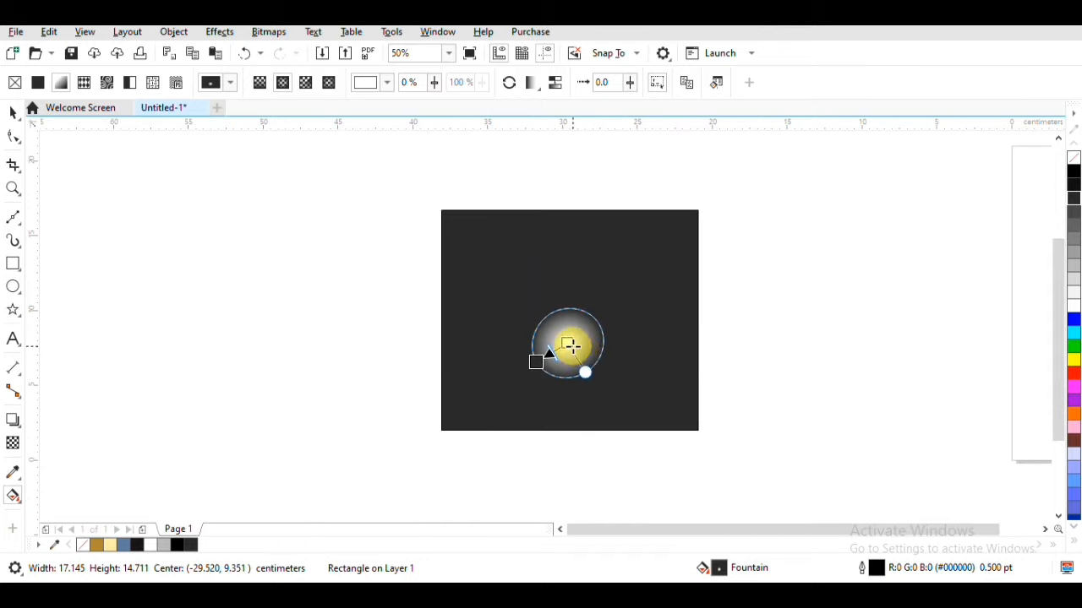
left_click_drag(569, 345, 568, 320)
left_click_drag(536, 363, 486, 395)
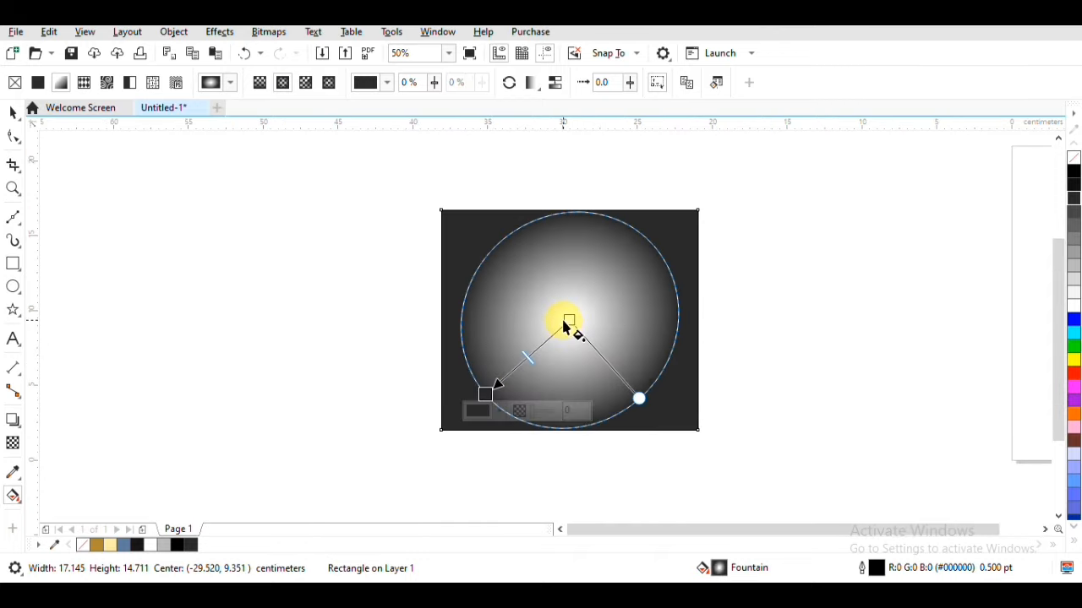
left_click(1073, 240)
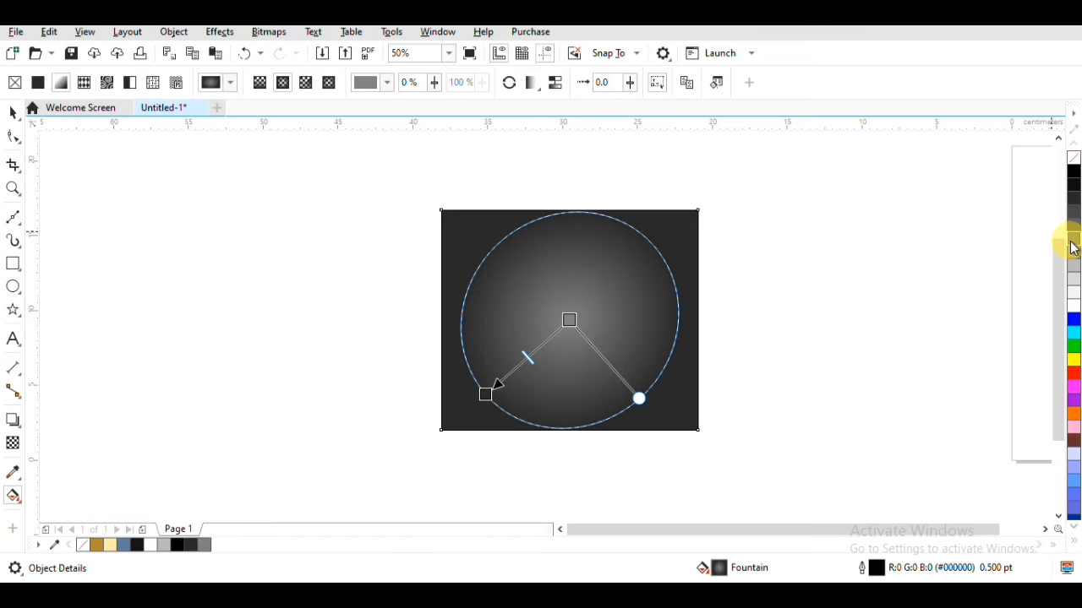
- Send the gradient rectangle behind the star logo as its background and select it
left_click(289, 326)
left_click(626, 321)
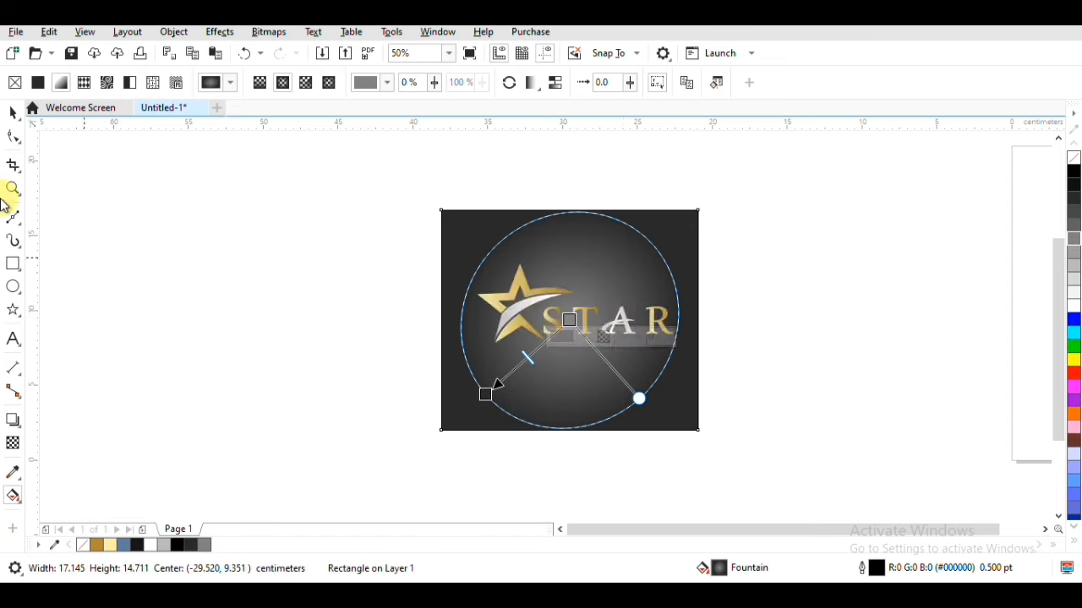
left_click(13, 112)
left_click(524, 248)
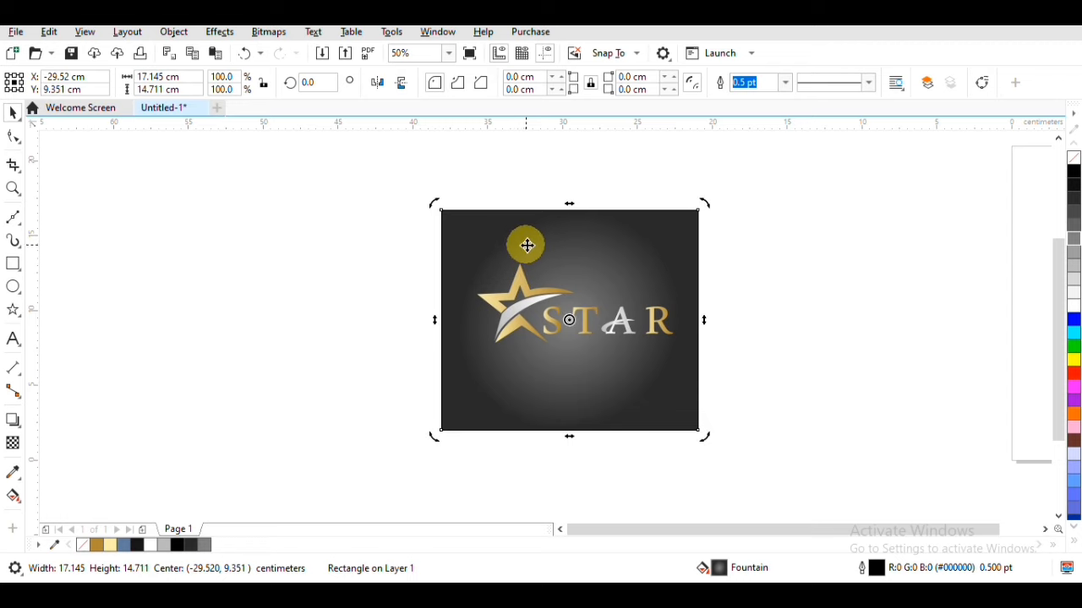
- Widen the background rectangle's elliptical fountain fill slightly and shift its midpoint closer to the centre
left_click(13, 496)
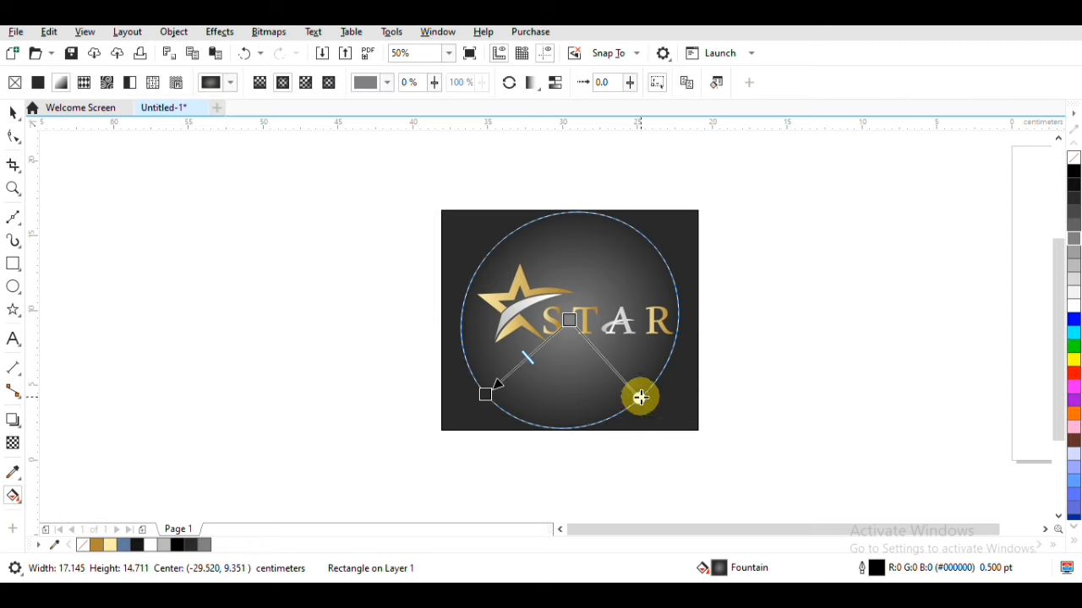
left_click_drag(641, 397, 644, 397)
left_click(528, 377)
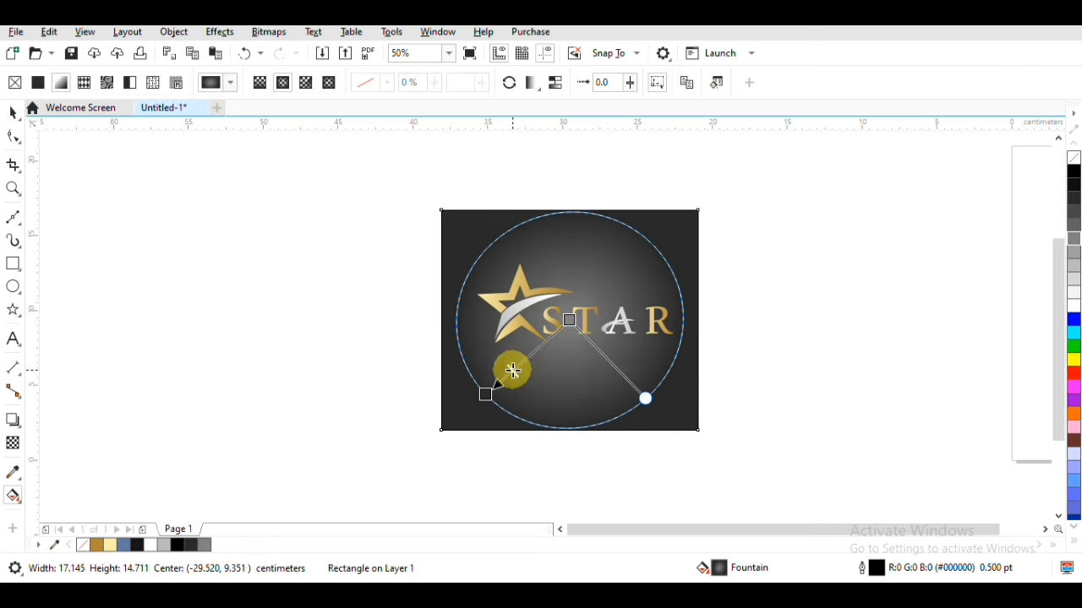
left_click_drag(513, 370, 541, 357)
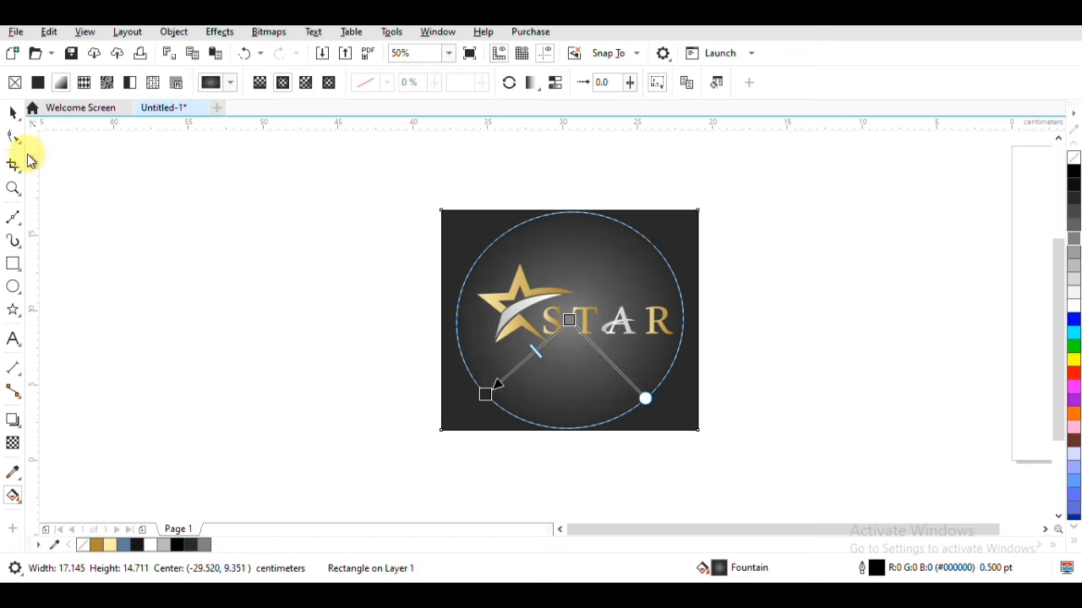
left_click(12, 112)
left_click(605, 251)
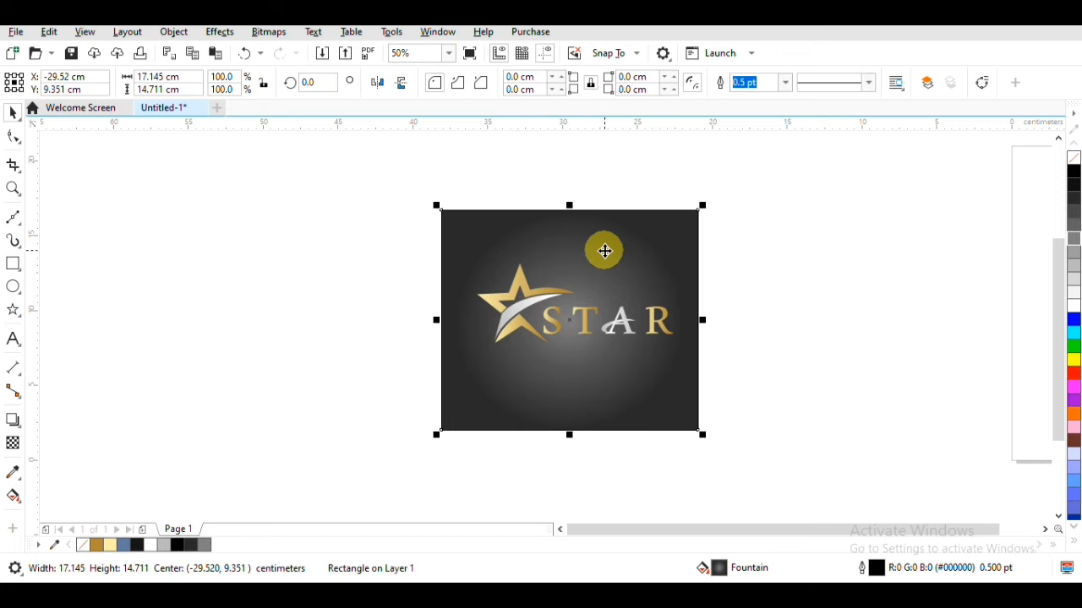
left_click(12, 497)
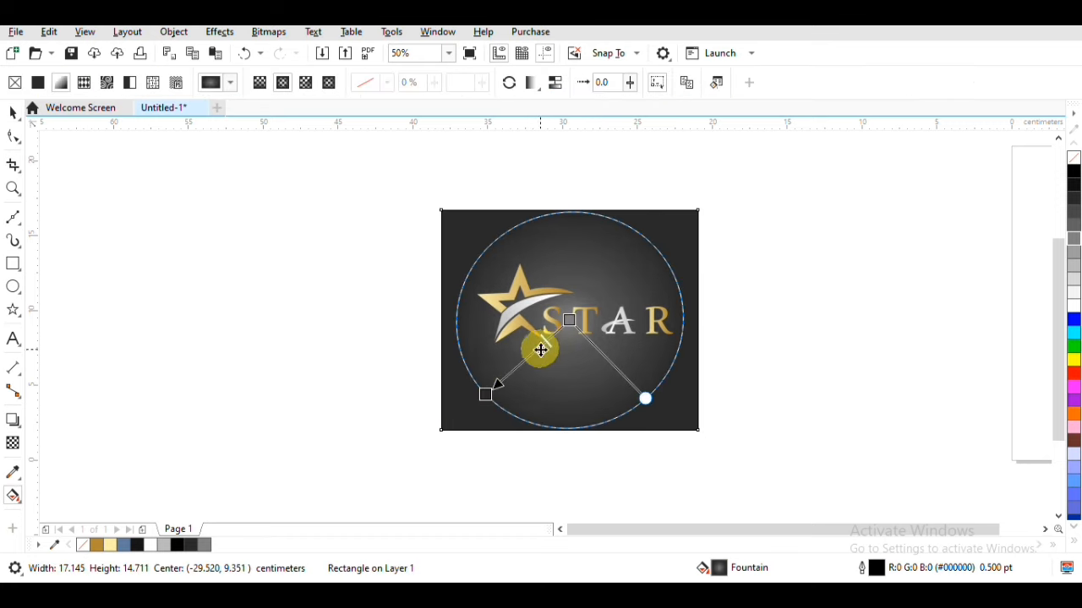
left_click(432, 325)
scroll(627, 304, "up", 1)
left_click_drag(625, 306, 681, 334)
left_click(13, 112)
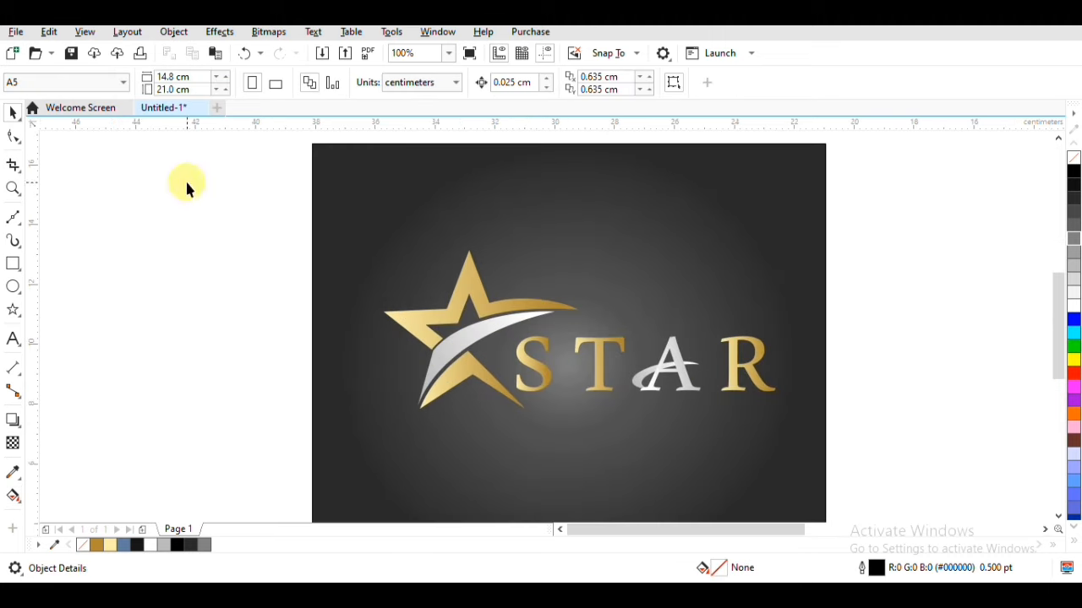
- Group the star emblem and STAR lettering and give the group a black drop shadow with opacity 100 and feathering 4
left_click_drag(185, 179, 820, 456)
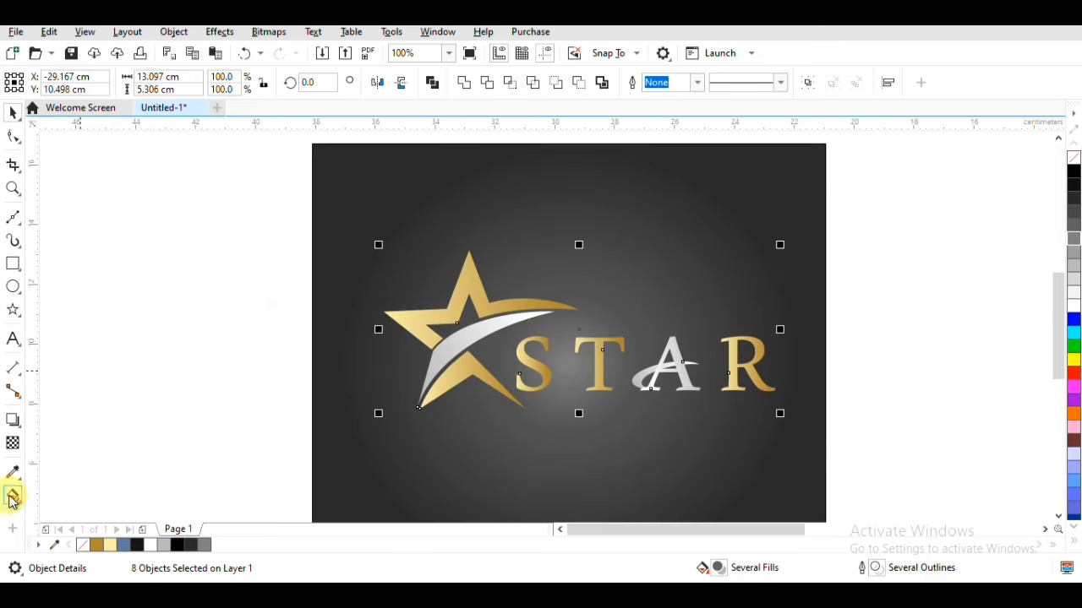
key("ctrl+g")
left_click_drag(497, 317, 778, 338)
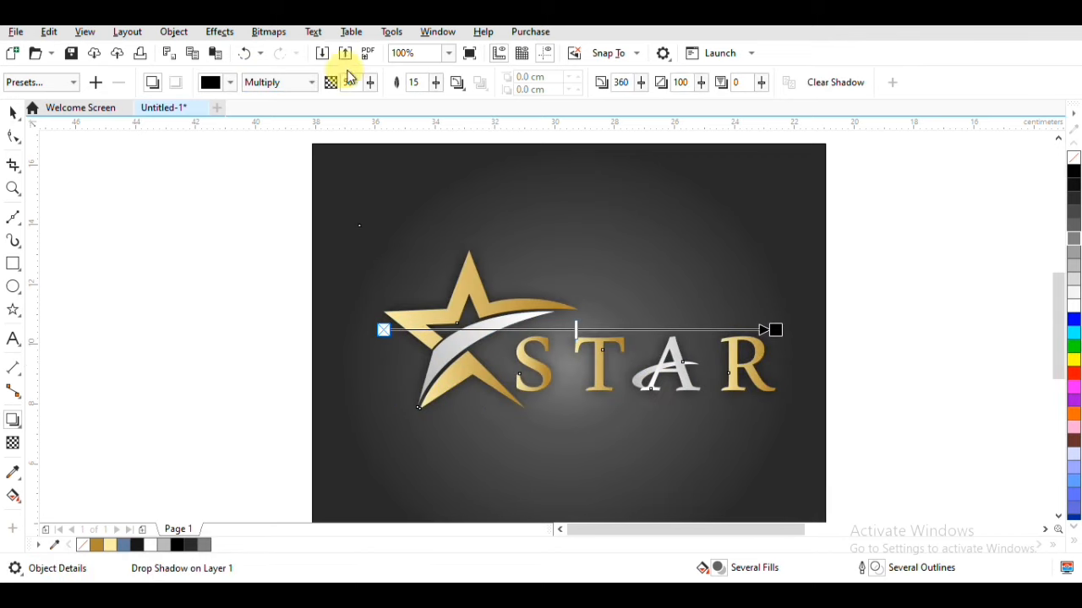
left_click(353, 105)
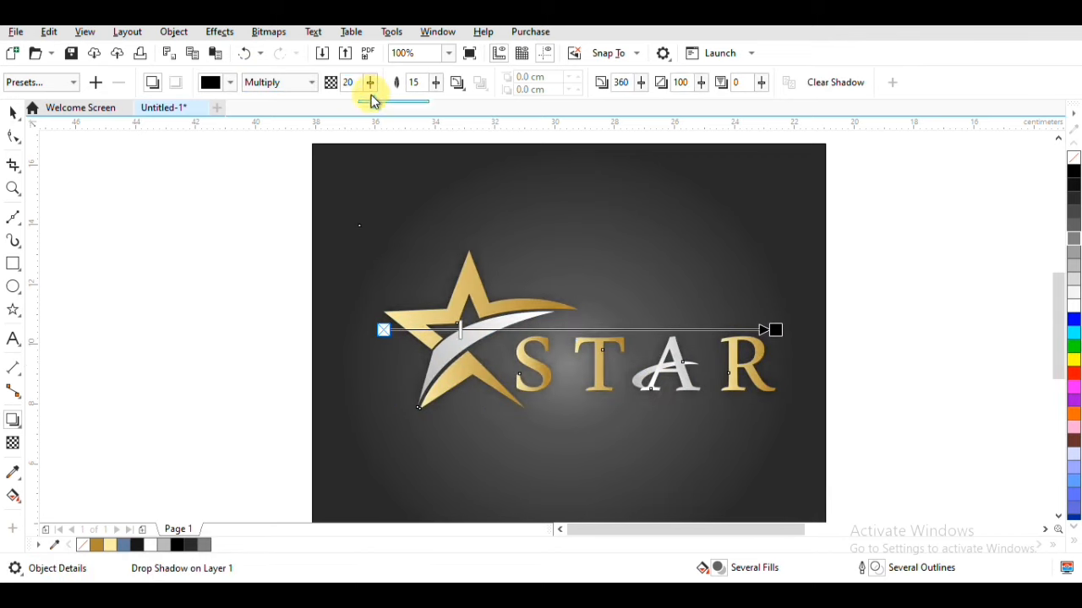
left_click_drag(380, 102, 429, 101)
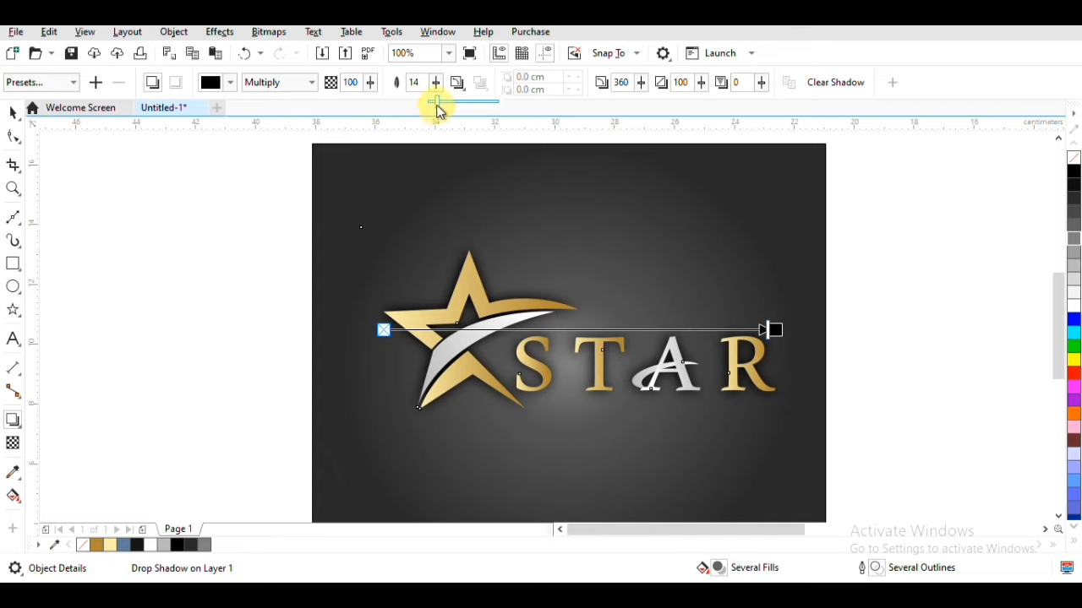
left_click(429, 100)
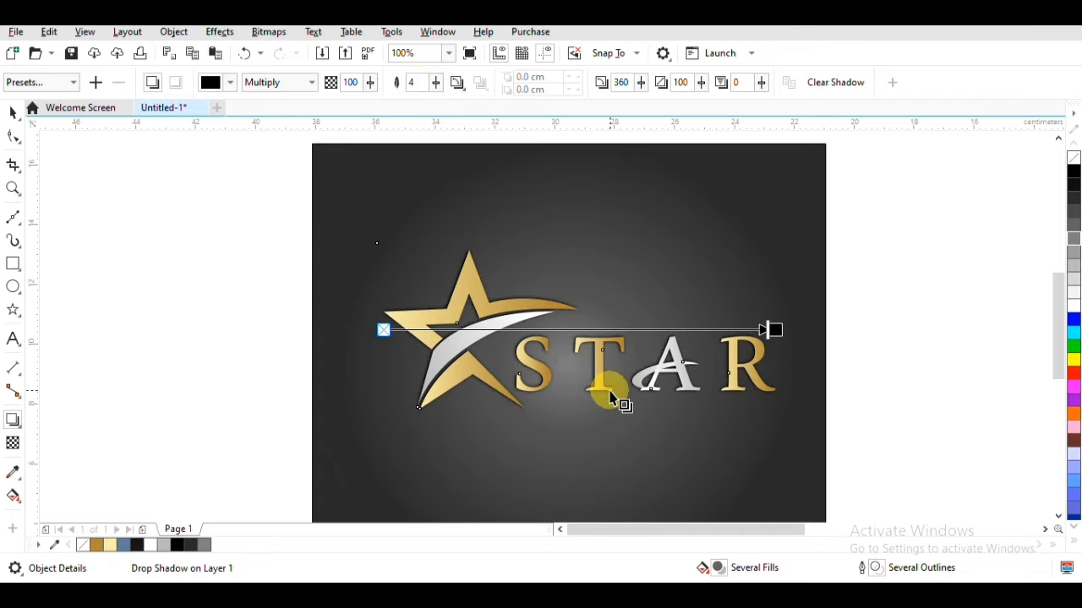
- Shift the logo's drop shadow slightly down and right and set its feathering to 2
scroll(620, 406, "up", 2)
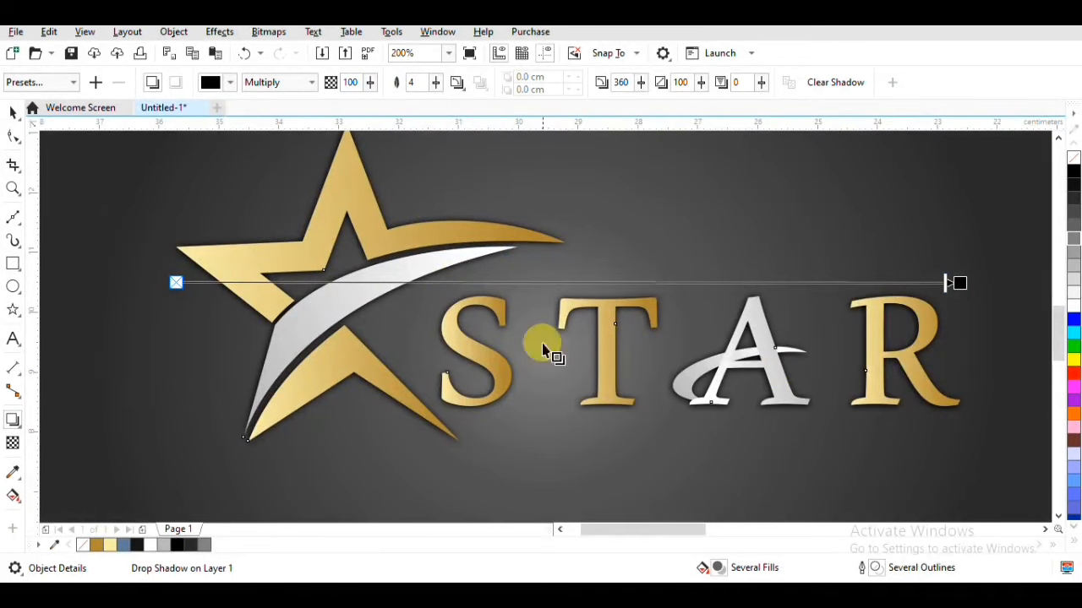
mouse_move(961, 283)
left_mouse_down()
mouse_move(955, 313)
mouse_move(963, 284)
left_mouse_up()
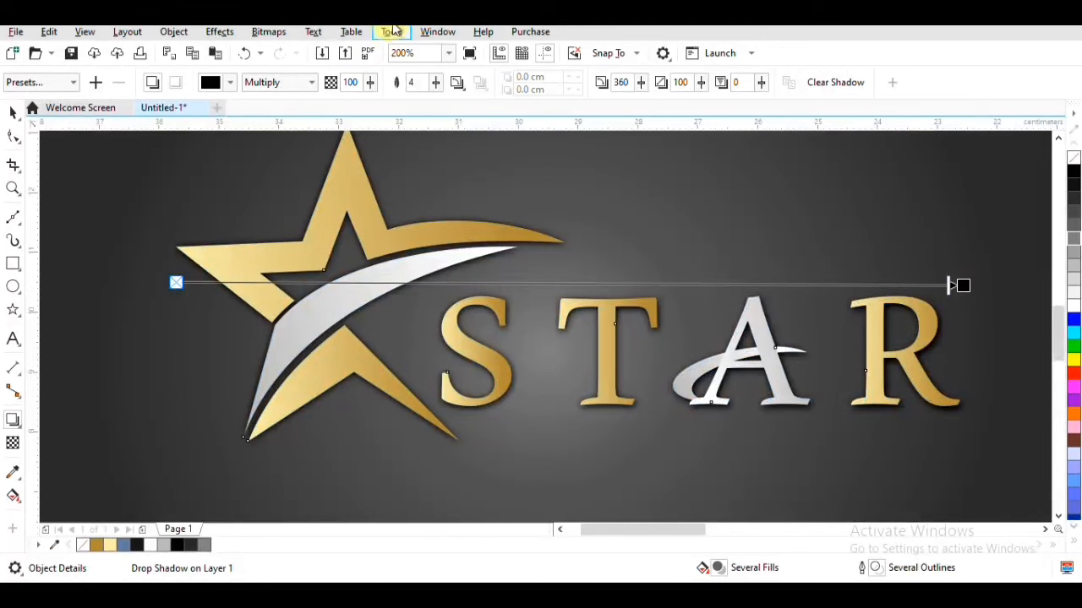
type("2")
key("Return")
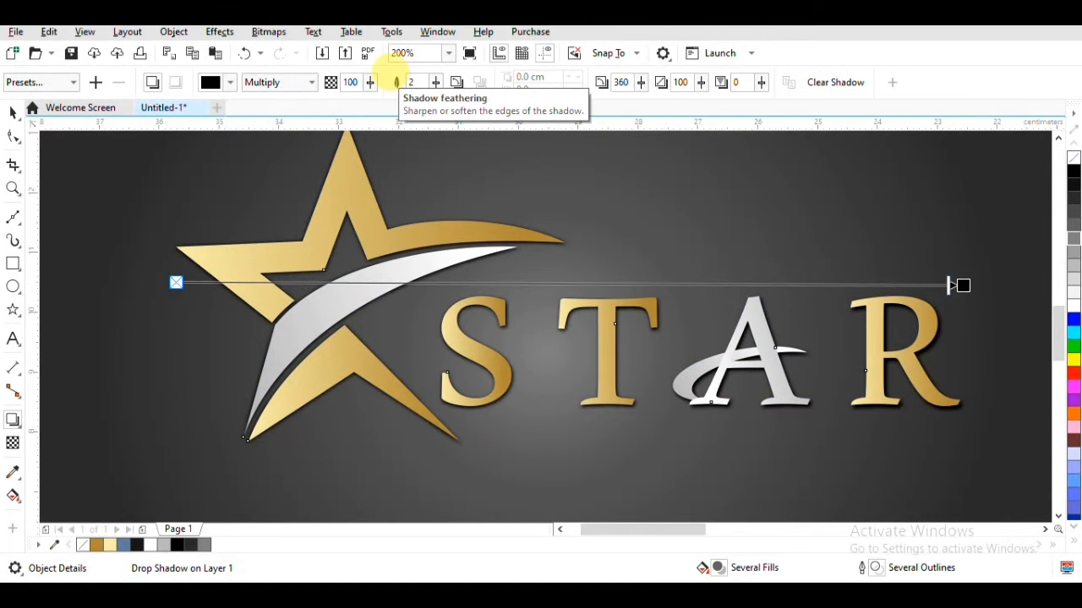
left_click(411, 82)
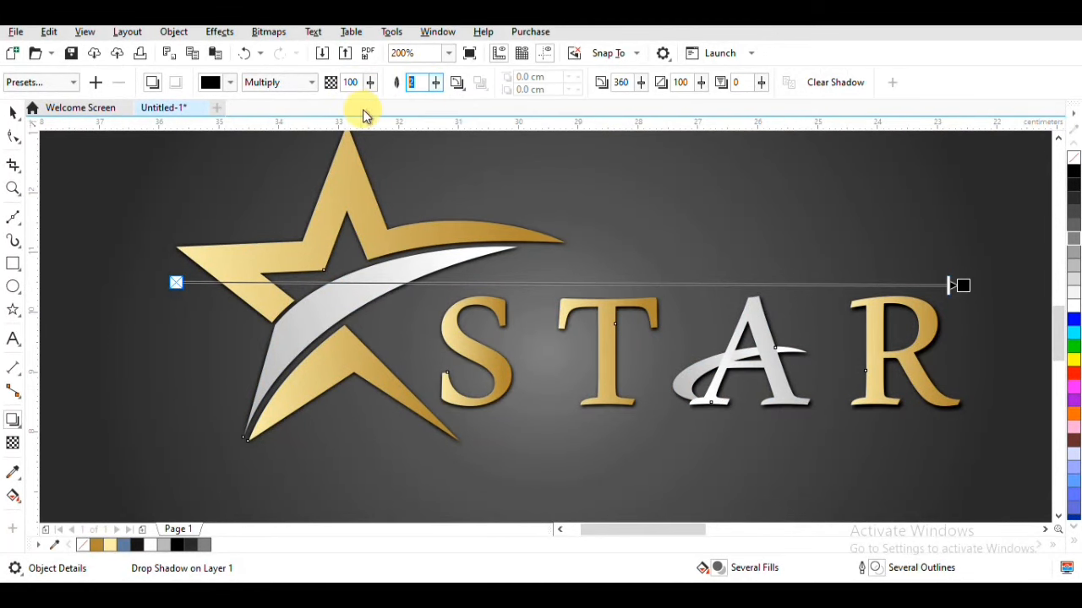
scroll(767, 381, "down", 2)
left_click(1002, 357)
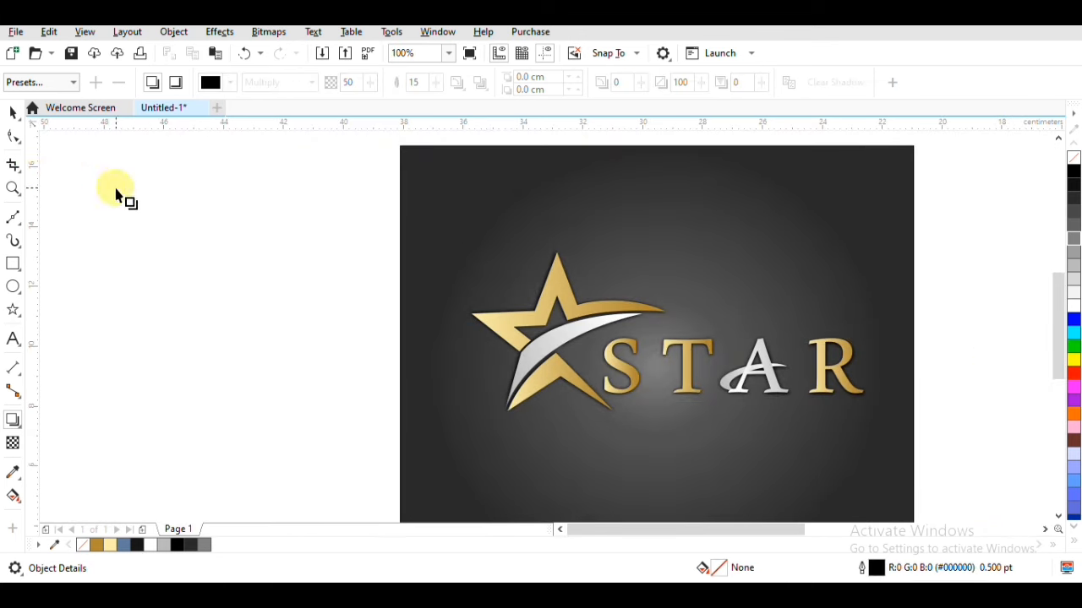
- Undo the logo's drop shadow and return the group to separate objects
left_click(13, 116)
scroll(637, 342, "up", 2)
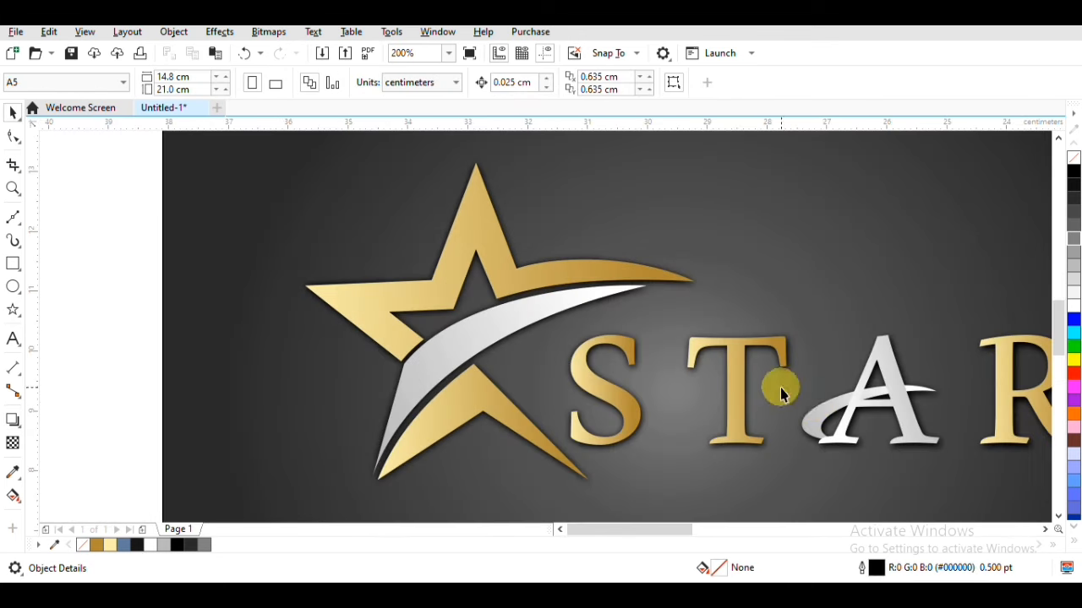
left_click(824, 416)
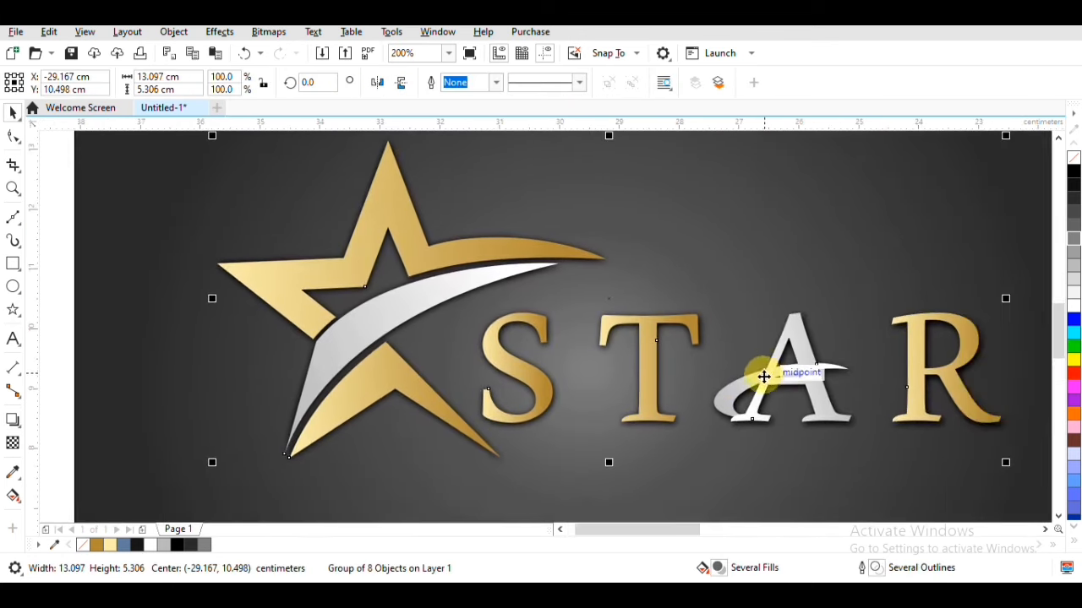
scroll(774, 410, "up", 2)
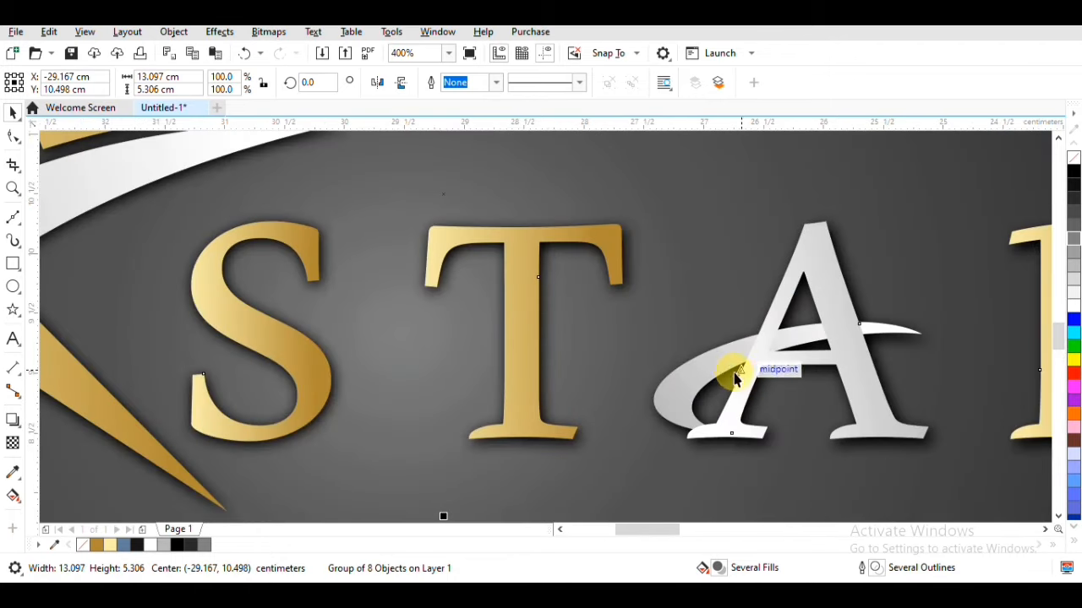
scroll(77, 201, "down", 2)
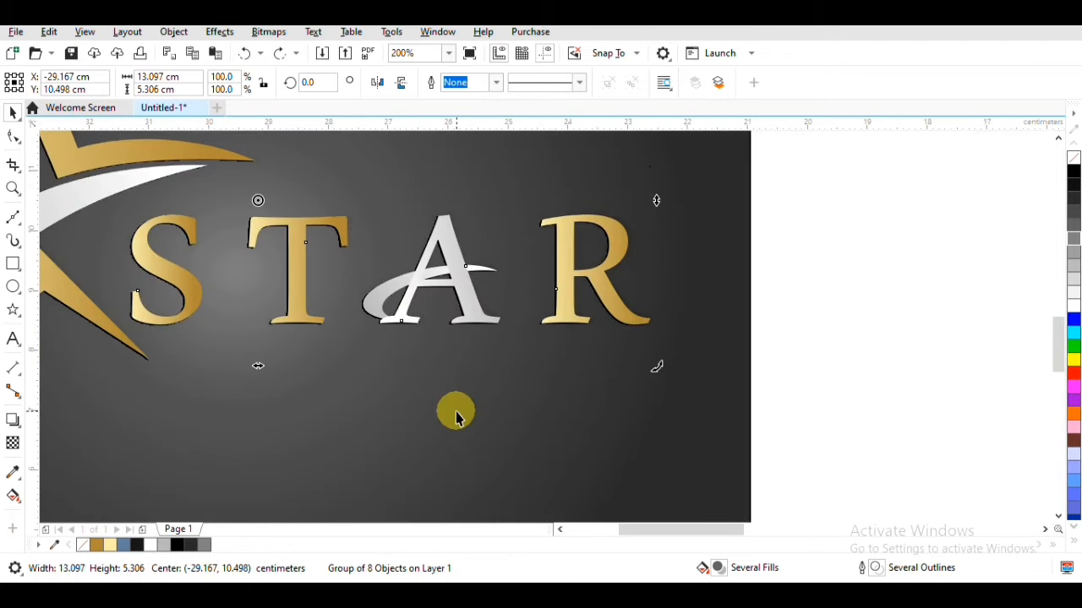
key("ctrl+u")
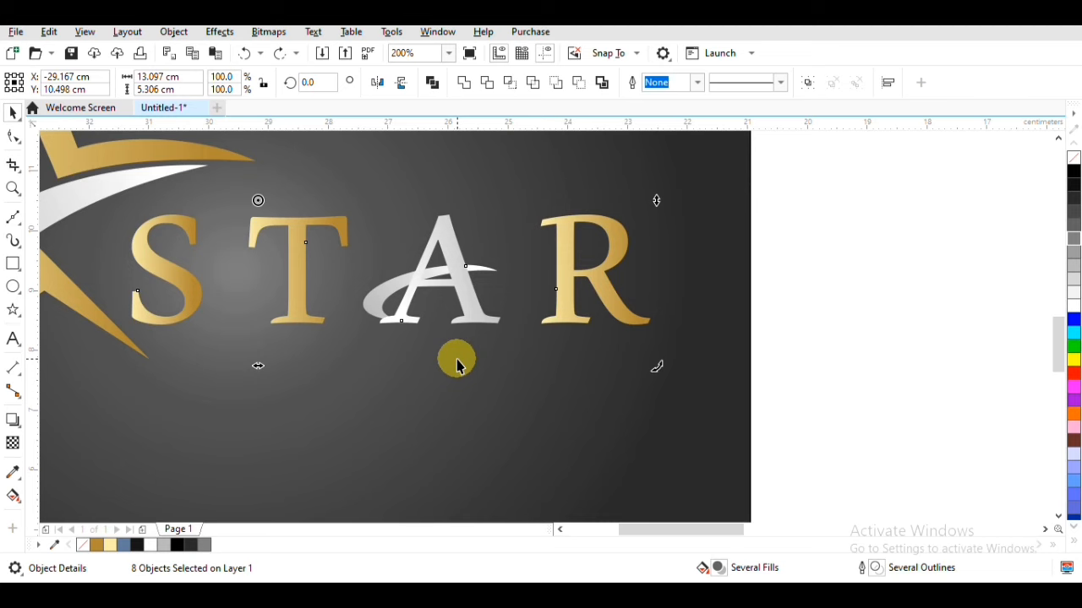
scroll(444, 338, "up", 2)
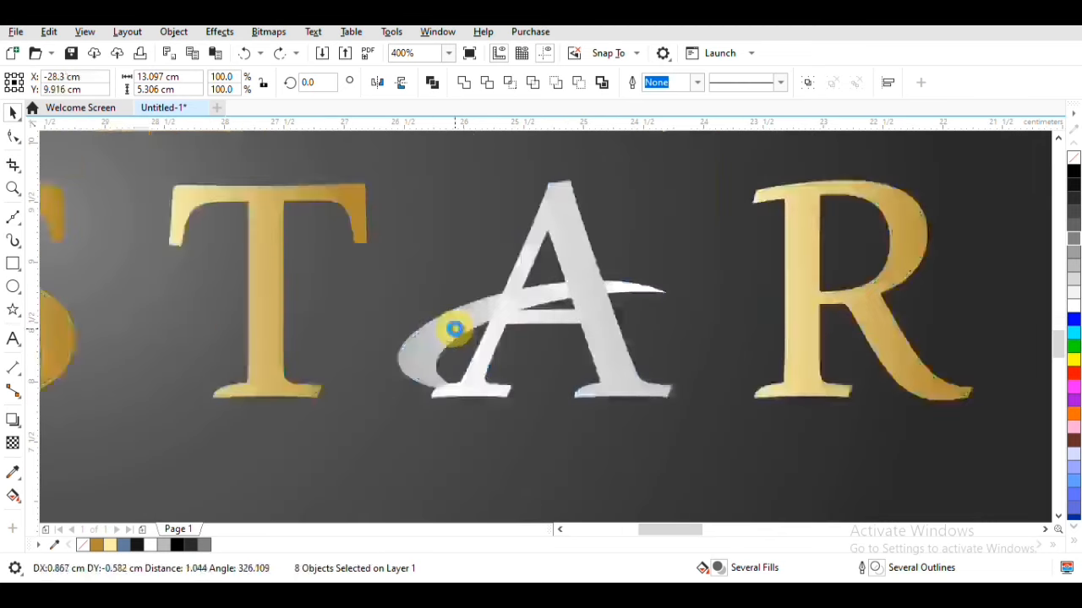
- Raise the lower-right node of the letter A's counter to the crescent's lower edge, break it, and delete the bottom edge's middle node
left_click(332, 275)
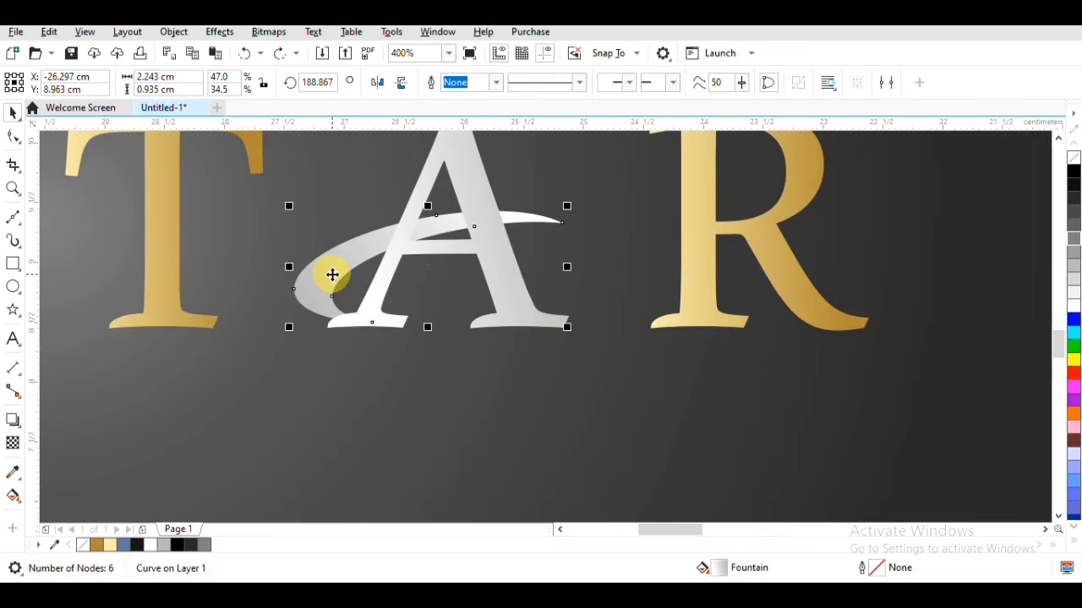
double_click(432, 249)
scroll(483, 234, "up", 1)
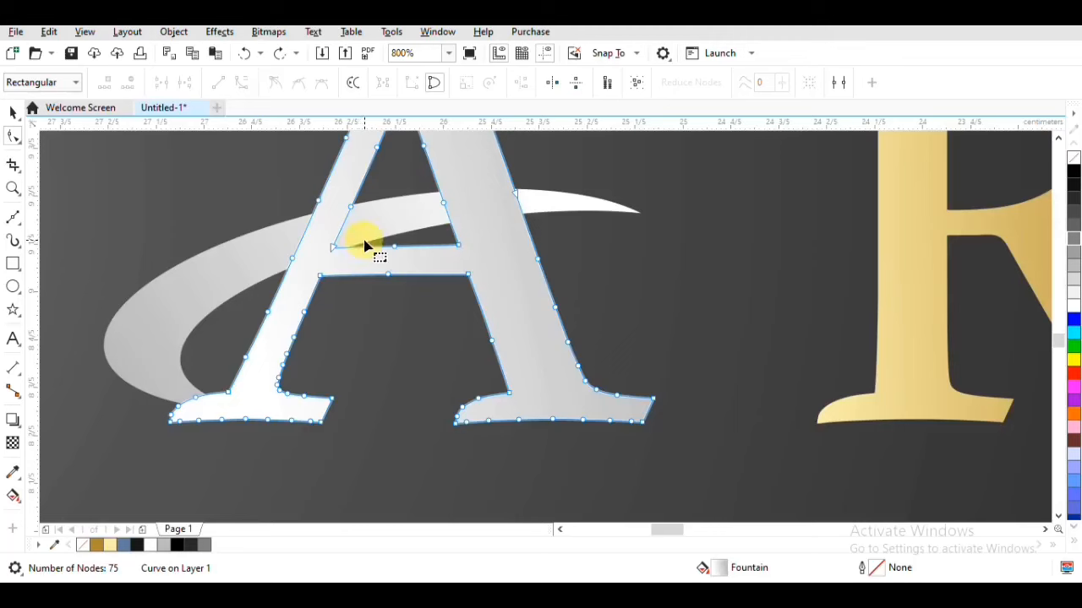
left_click_drag(459, 252, 452, 229)
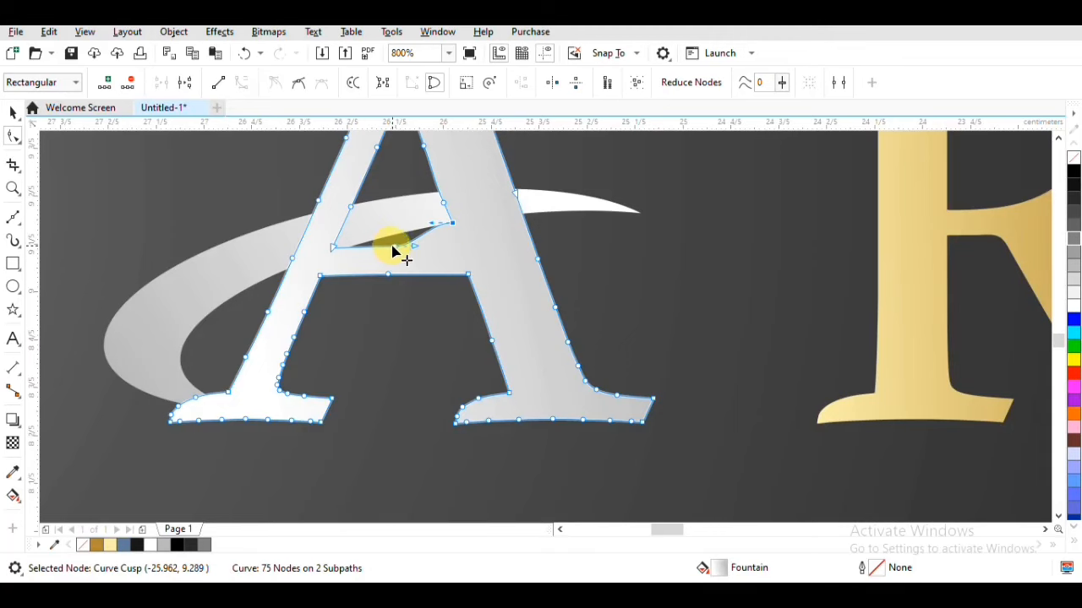
left_click(185, 83)
left_click_drag(381, 231, 425, 269)
key("Delete")
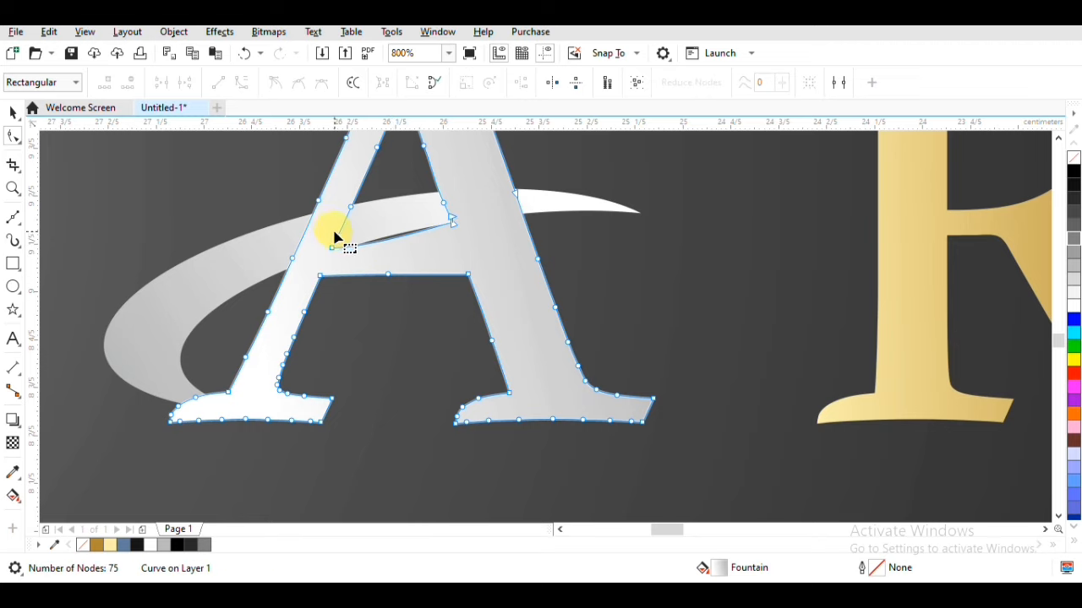
- Raise the lower-left node of the A's counter so it lies within the crescent
left_click_drag(326, 238, 361, 271)
left_click(242, 82)
left_click(323, 242)
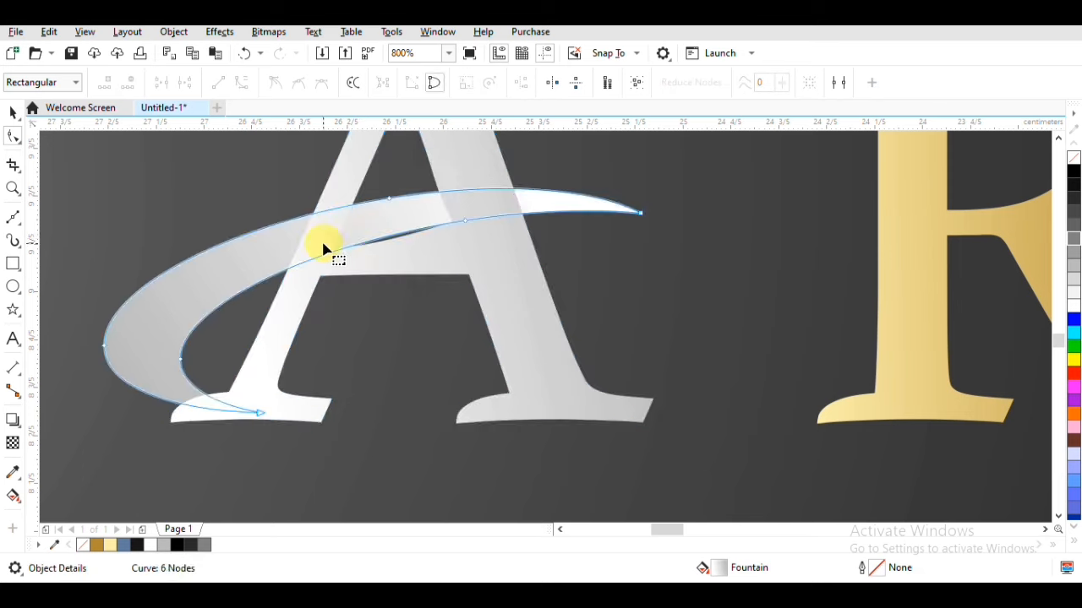
left_click(339, 246)
mouse_move(333, 248)
left_mouse_down()
mouse_move(390, 267)
mouse_move(326, 237)
mouse_move(341, 246)
mouse_move(329, 251)
mouse_move(330, 223)
mouse_move(341, 225)
left_mouse_up()
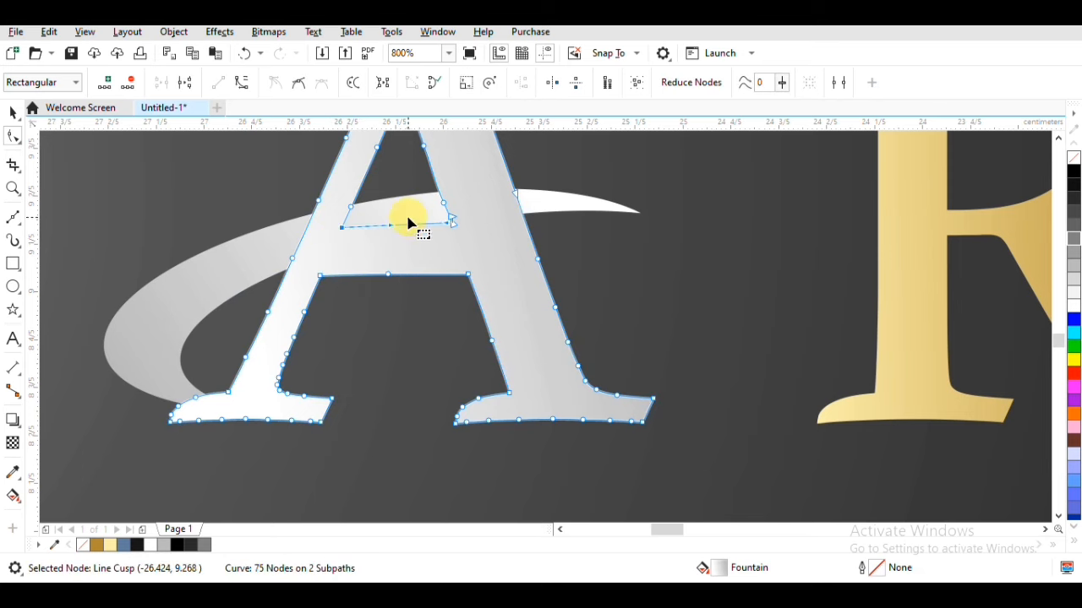
scroll(408, 218, "up", 1)
scroll(452, 302, "down", 1)
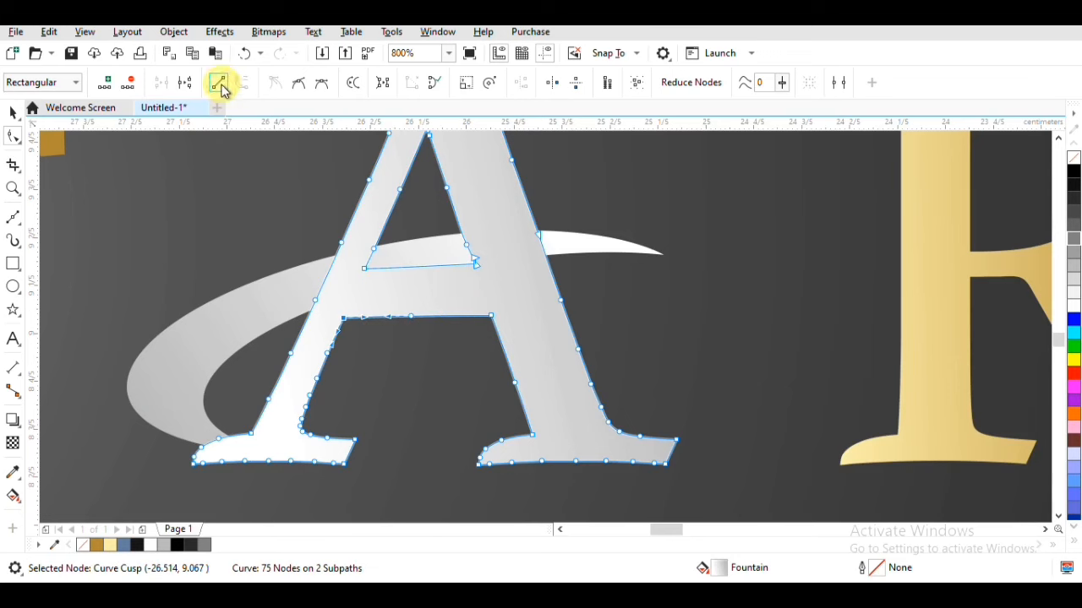
- Break the A's outline at both ends of the crossbar's lower edge and delete that edge
left_click(185, 82)
scroll(400, 338, "up", 1)
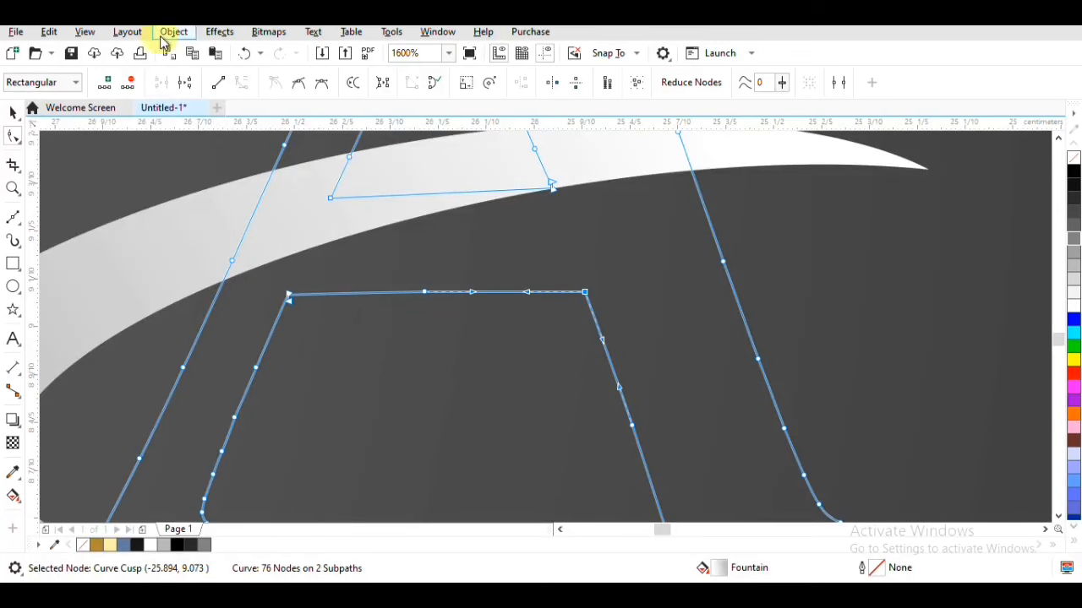
mouse_move(539, 251)
left_mouse_down()
mouse_move(575, 294)
mouse_move(544, 275)
mouse_move(596, 309)
left_mouse_up()
key("ctrl+z")
left_click(183, 83)
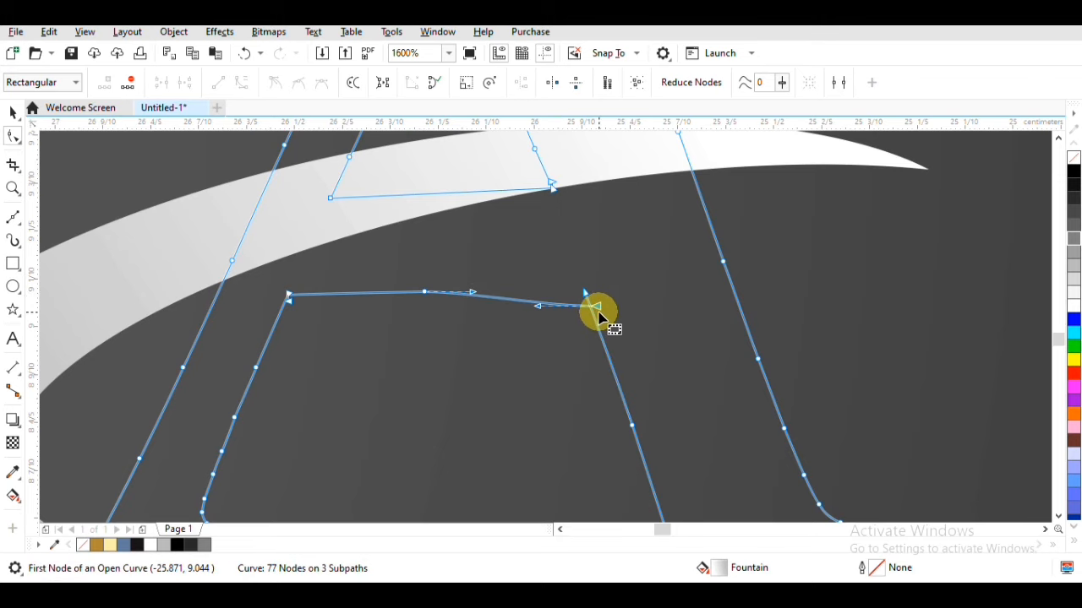
key("Delete")
left_click_drag(386, 258, 453, 303)
key("Delete")
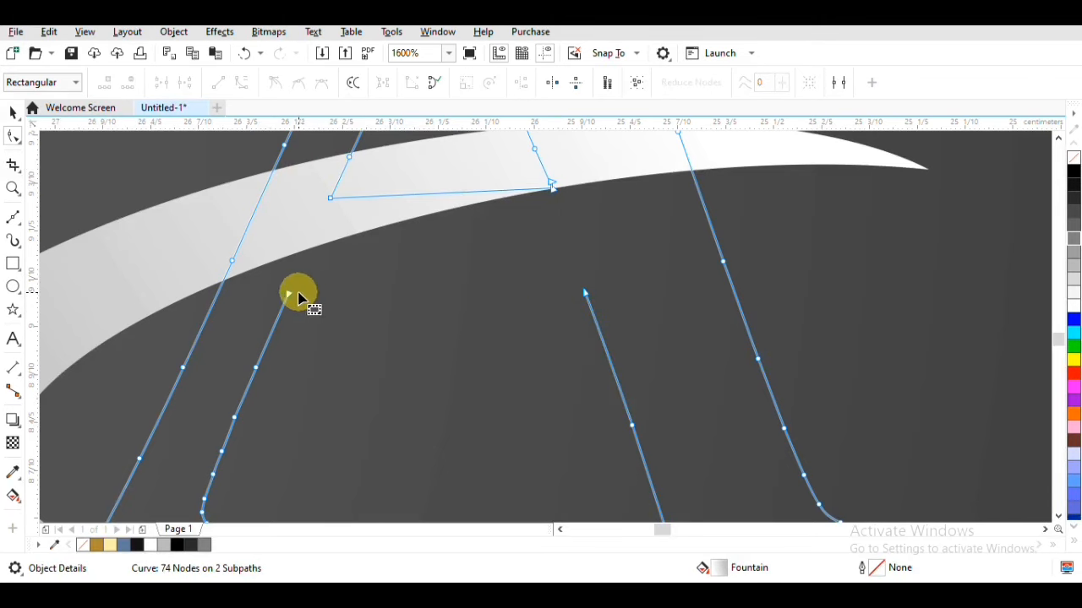
- Raise the left leg's inner open end to the crescent's lower edge and trim the counter's right side at the crescent's upper edge
left_click_drag(289, 294, 310, 248)
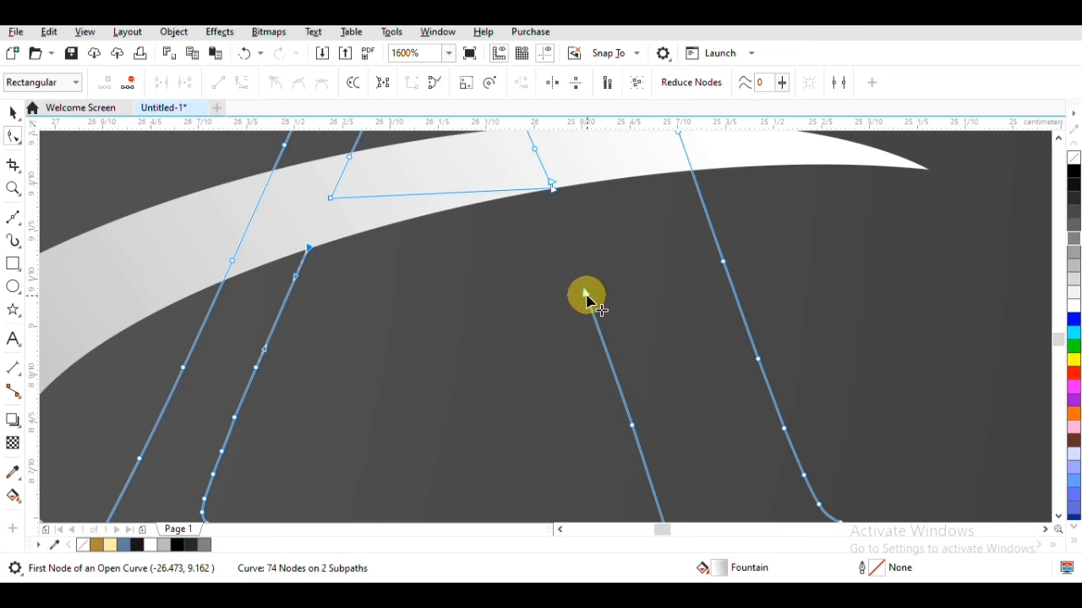
scroll(482, 279, "up", 2)
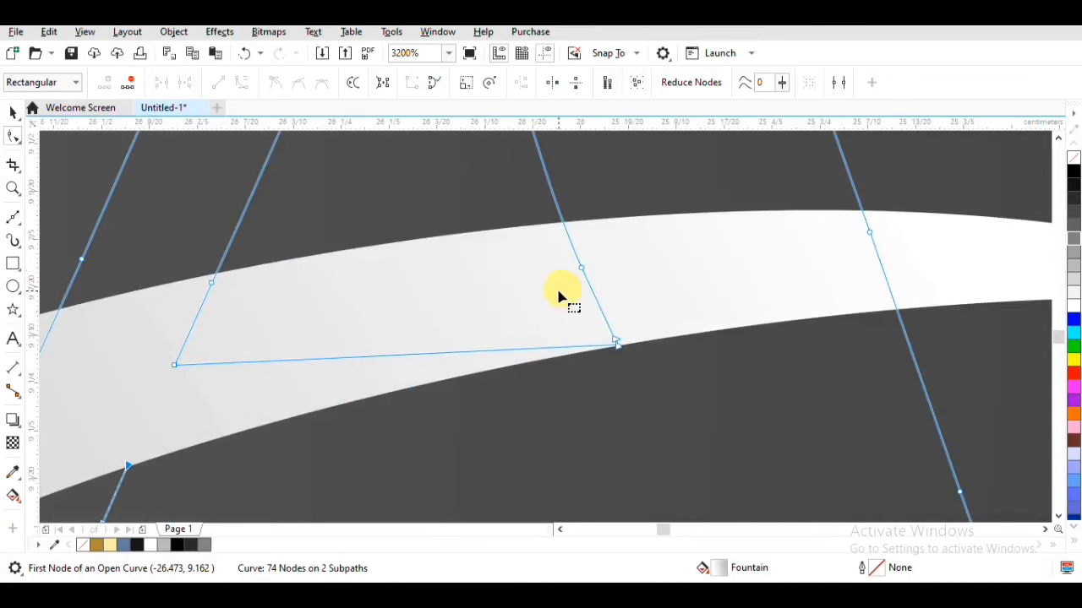
left_click_drag(617, 345, 455, 304)
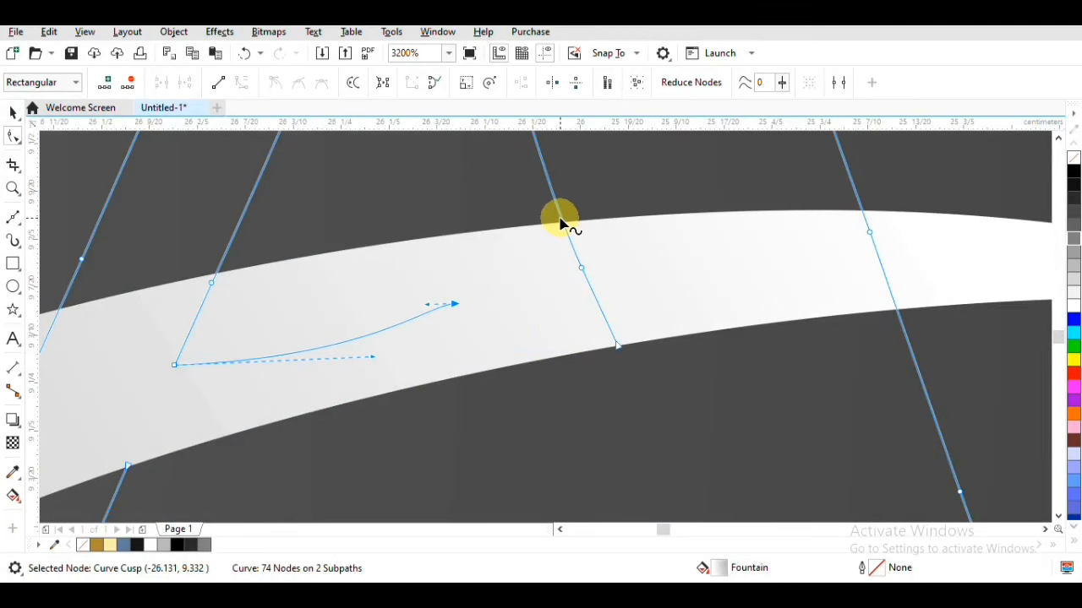
left_click_drag(562, 228, 560, 352)
key("Delete")
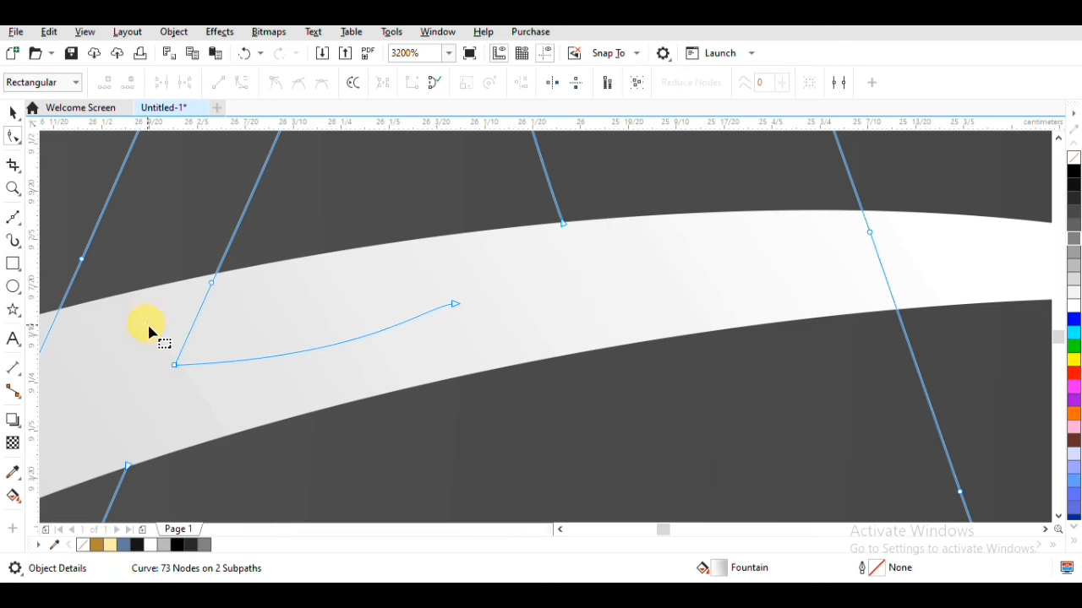
- Delete the leftover counter corner node and the loose curve end inside the crescent
left_click_drag(148, 326, 203, 384)
key("Delete")
left_click_drag(481, 279, 426, 330)
key("Delete")
- Try to raise the right leg's inner open end to the crescent's lower edge and weld the open A with the crescent
scroll(555, 302, "down", 1)
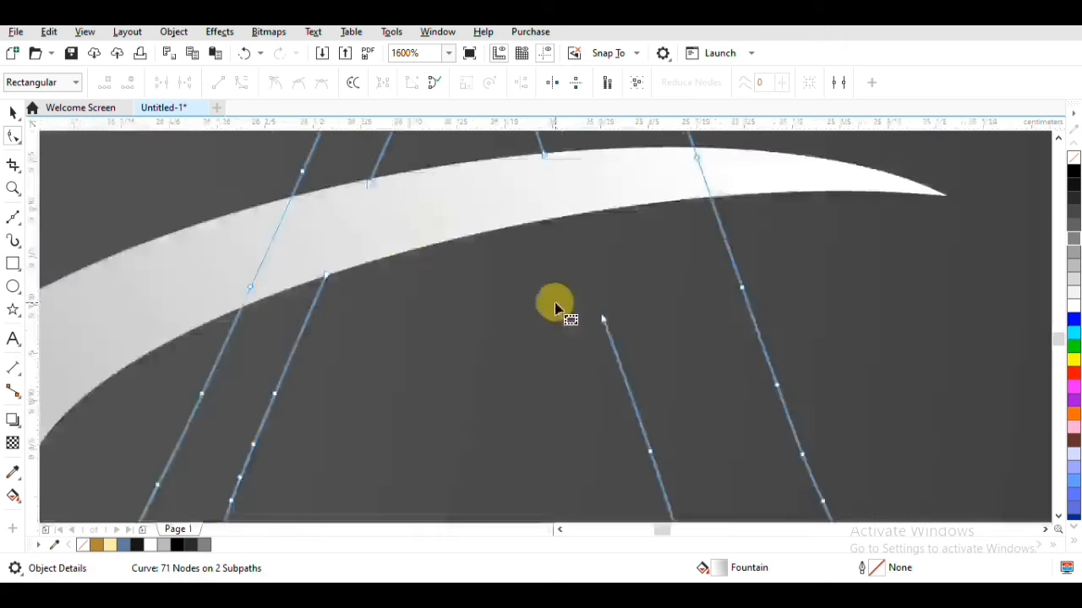
left_click_drag(602, 320, 561, 217)
scroll(491, 231, "down", 1)
left_click(13, 113)
scroll(412, 233, "down", 1)
left_click_drag(352, 297, 395, 375)
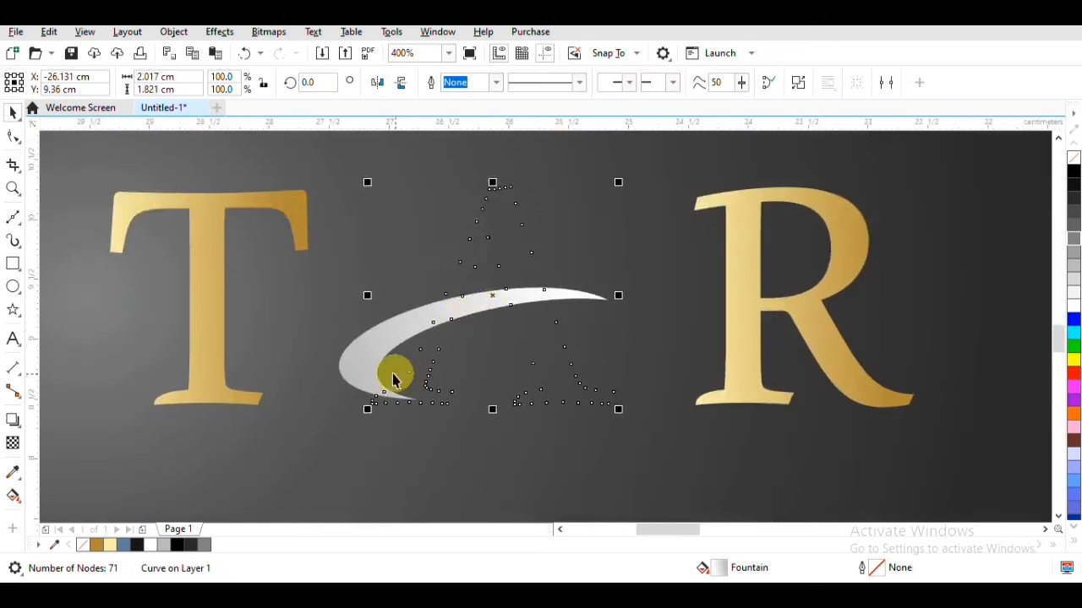
left_click(393, 380, "shift")
scroll(485, 306, "up", 2)
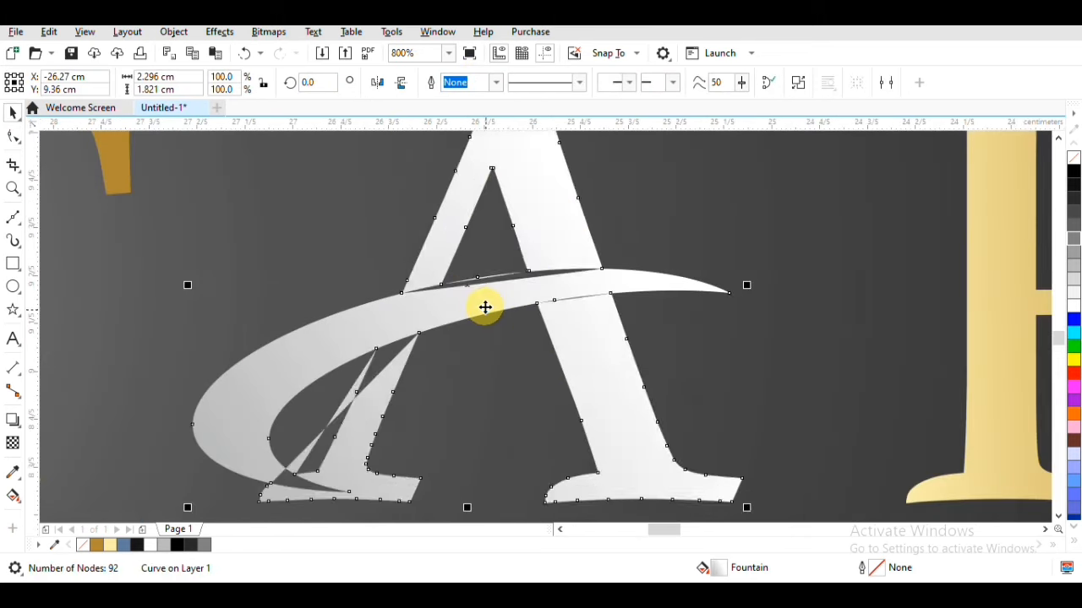
- Join the A's open inner ends across the crescent on the right leg and the left leg, closing the outline
key("F10")
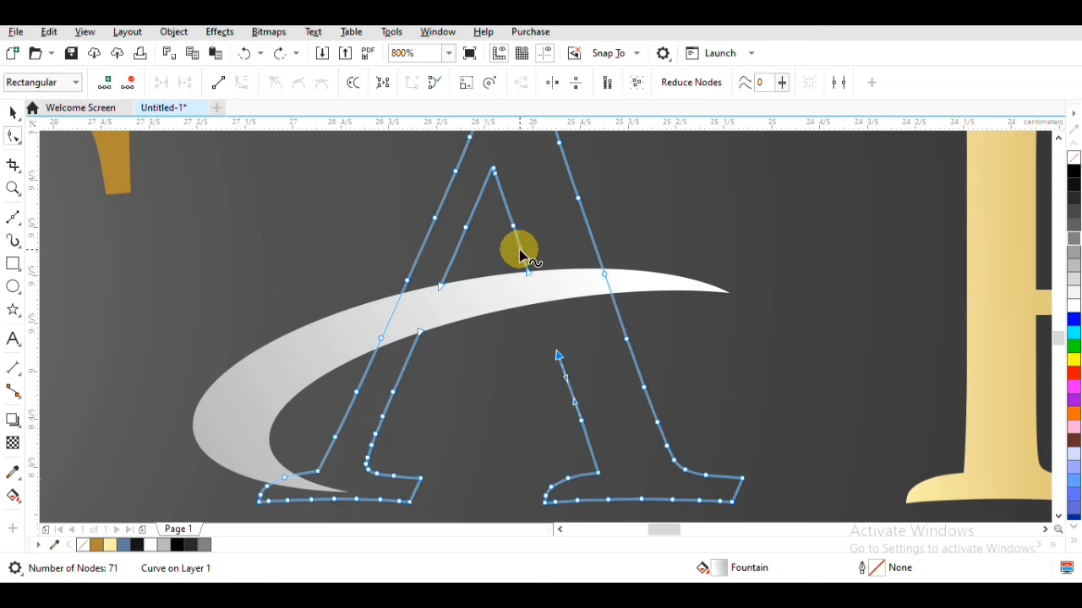
scroll(520, 254, "up", 1)
left_click(531, 246)
left_click_drag(591, 307, 615, 423)
left_click(163, 81)
left_click_drag(414, 234, 299, 411)
left_click(160, 82)
scroll(414, 257, "down", 1)
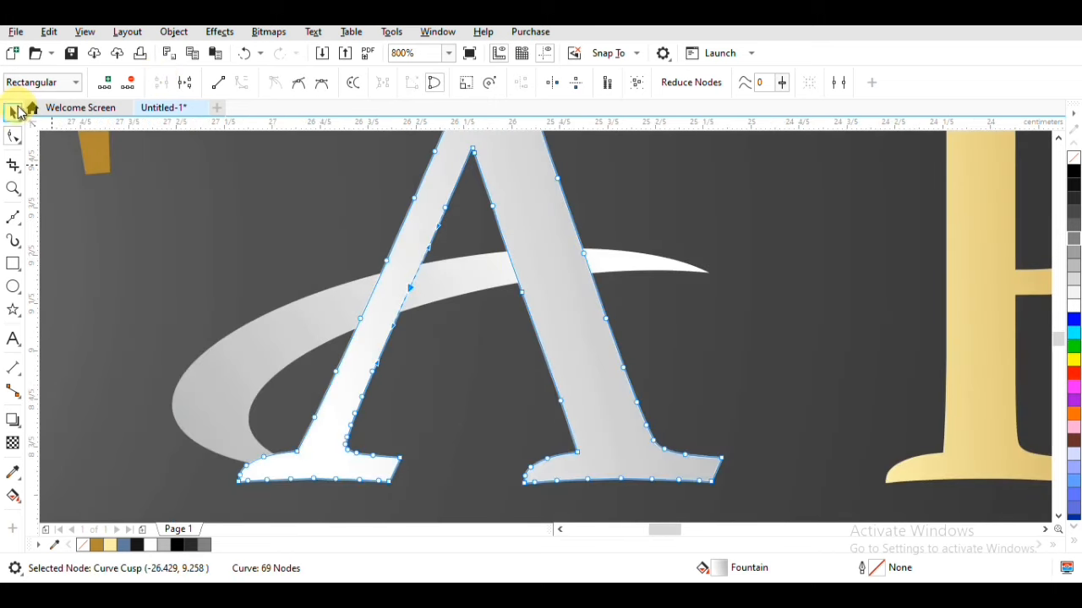
- Weld the closed letter A and the crescent into a single shape
left_click(17, 112)
left_click(310, 290, "shift")
left_click(454, 82)
scroll(494, 179, "down", 2)
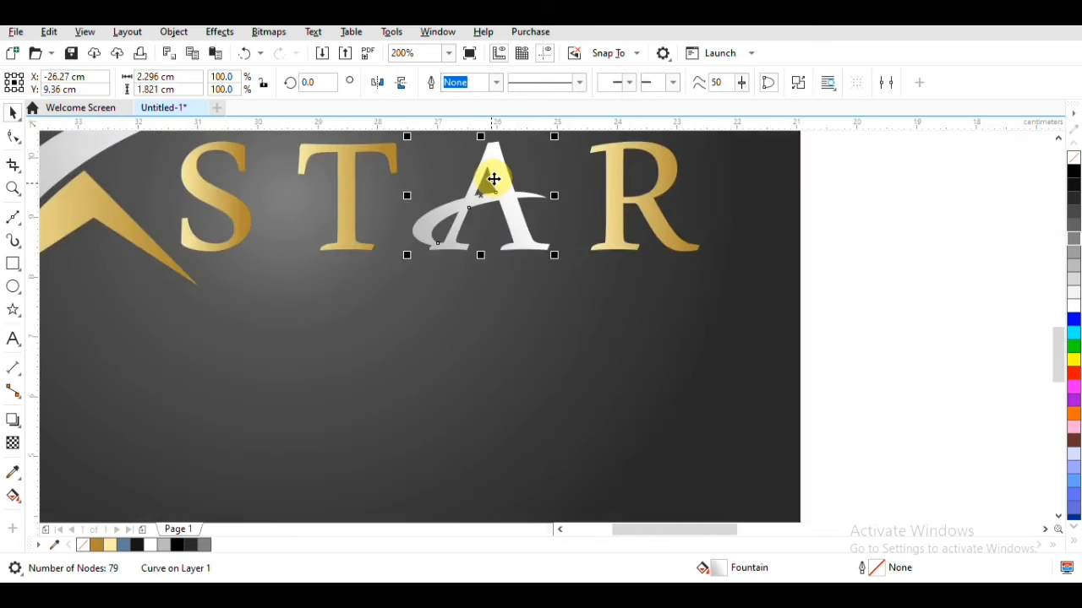
- Group the star emblem and all STAR lettering and apply the Flat Bottom Right drop shadow preset to the group
scroll(493, 179, "down", 2)
left_click_drag(309, 251, 720, 414)
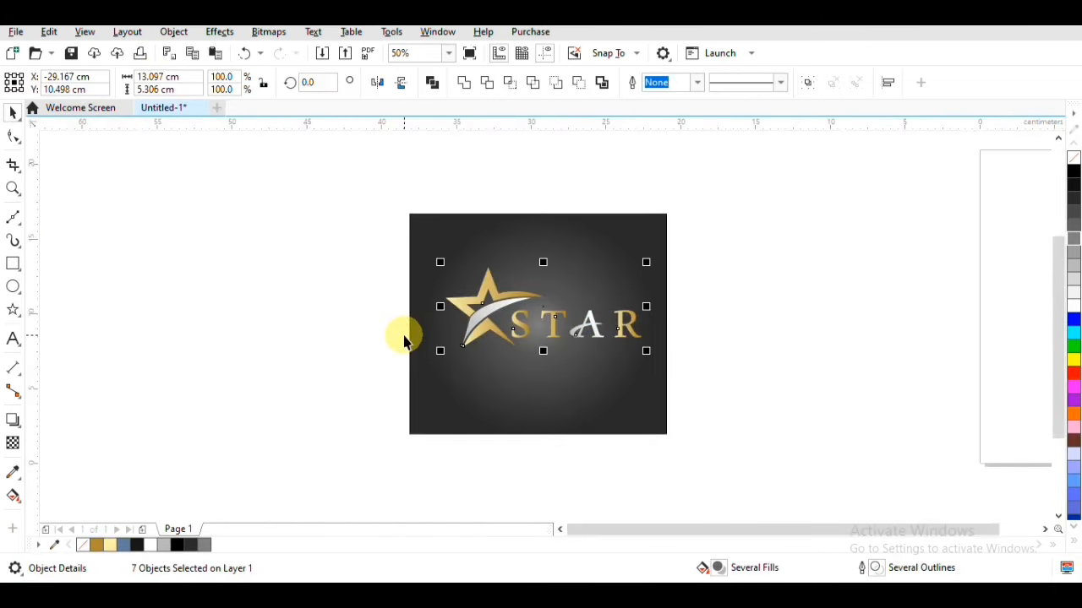
key("ctrl+g")
left_click(13, 419)
left_click(64, 83)
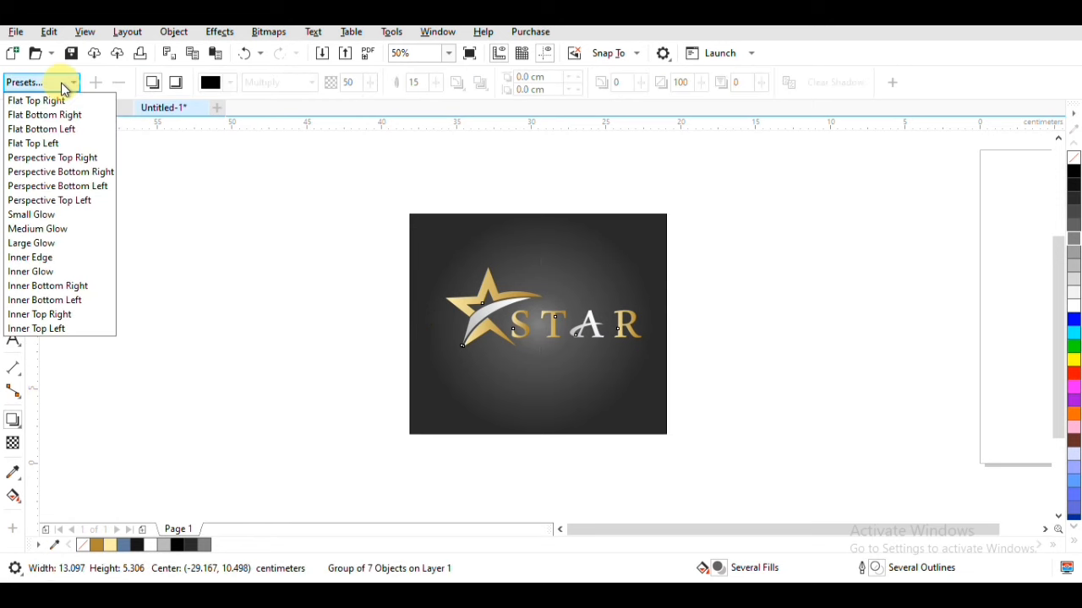
left_click(66, 115)
- Pull the drop shadow in to an offset of about 0.113 cm by -0.087 cm and set its opacity to 100
scroll(603, 354, "up", 2)
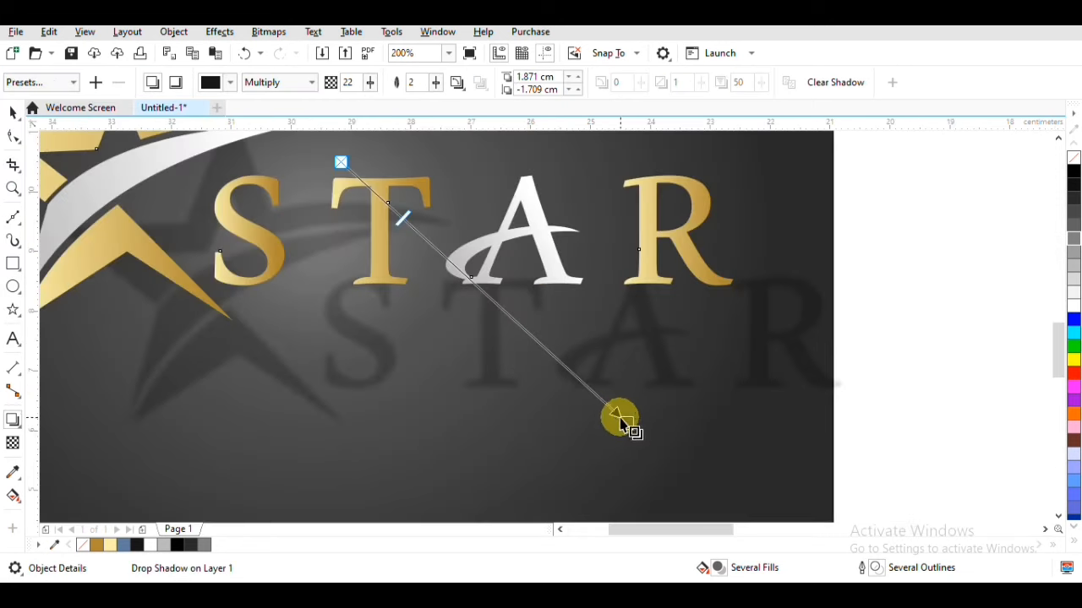
left_click_drag(619, 423, 551, 325)
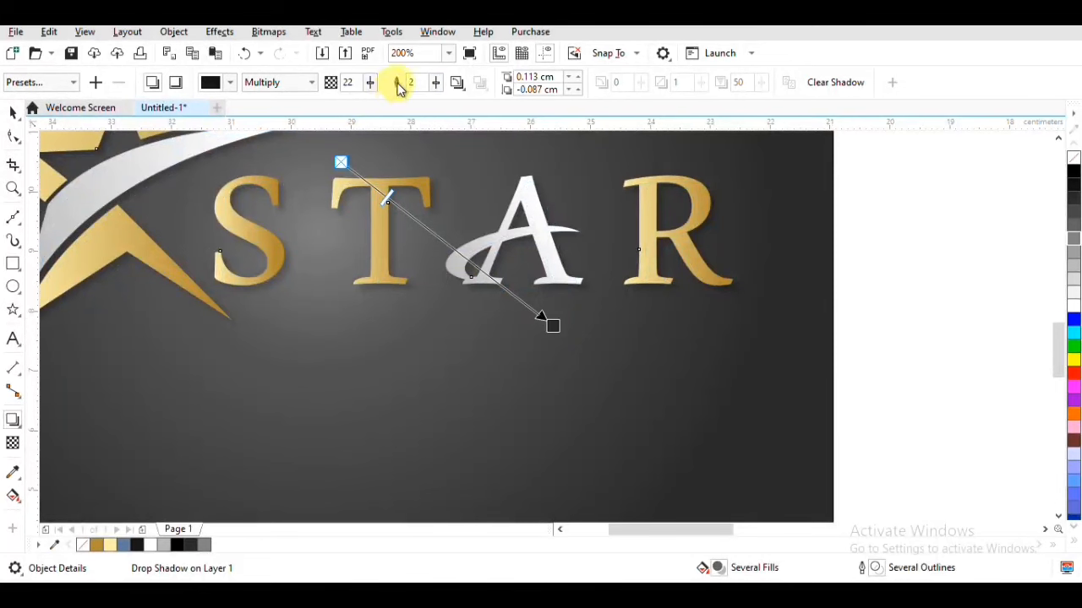
left_click(370, 82)
left_click_drag(365, 103, 473, 114)
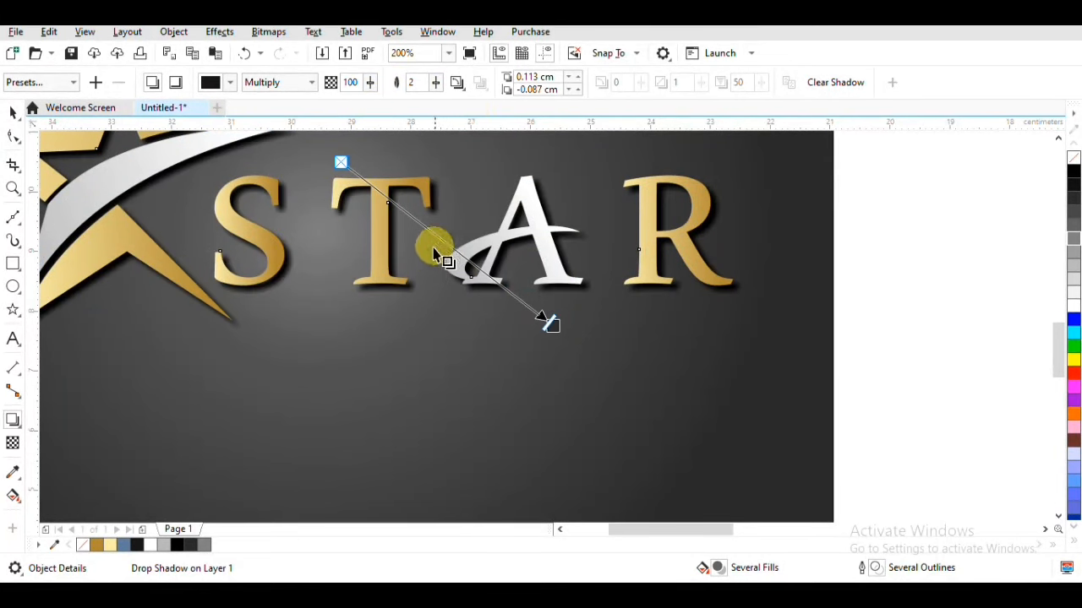
- Centre the shadowed logo group horizontally and vertically on the dark grey gradient background rectangle
scroll(437, 248, "down", 1)
left_click(12, 112)
left_click(138, 242)
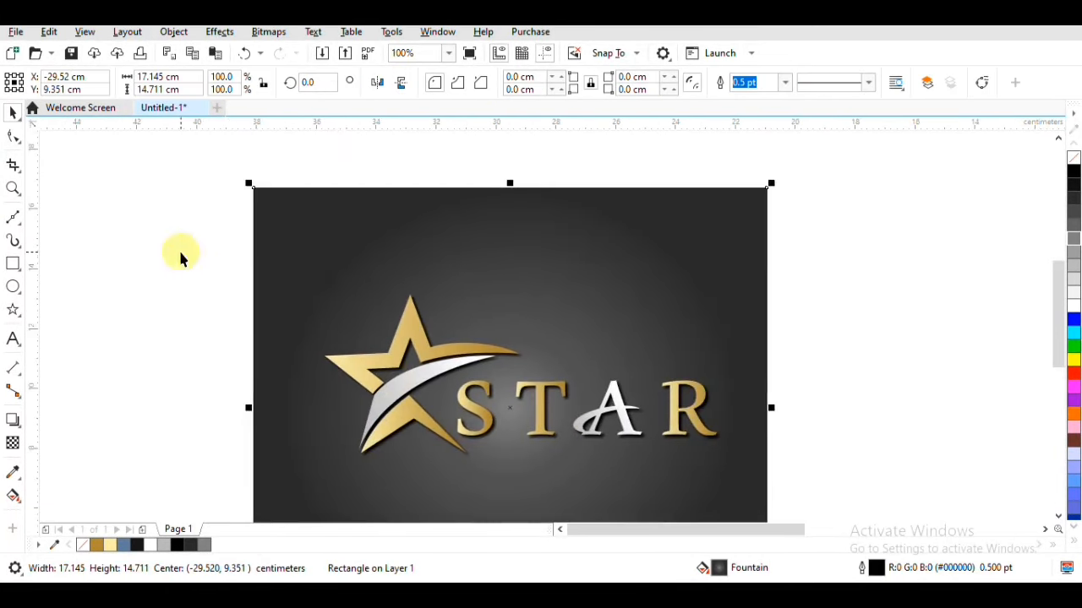
left_click_drag(181, 236, 783, 471)
left_click(623, 254, "shift")
key("c")
key("e")
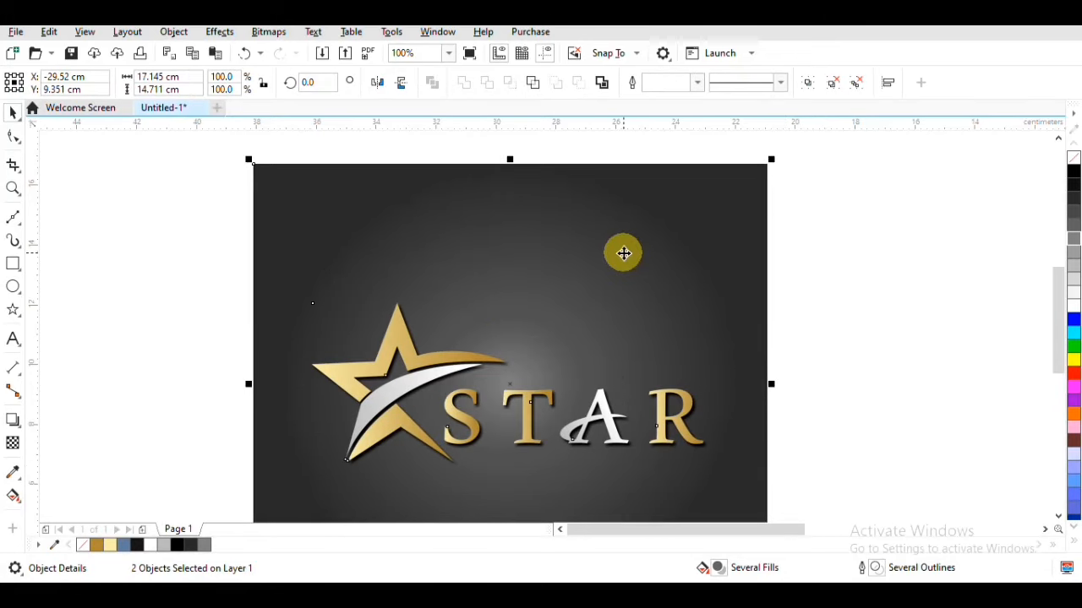
- Fit the logo and its background to the view and show them in a full-screen preview
key("shift+F2")
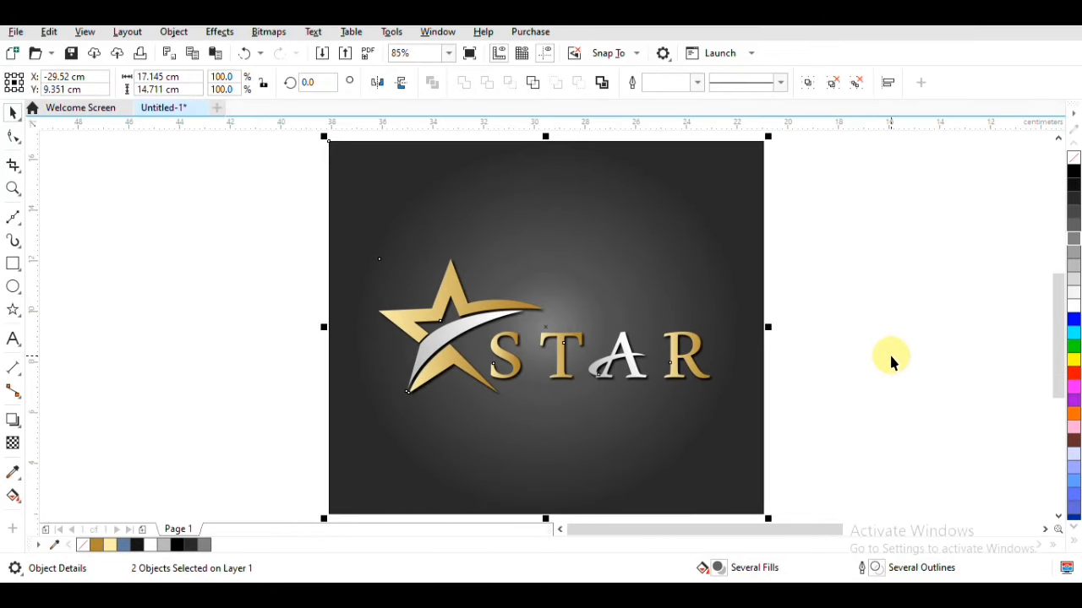
key("F9")
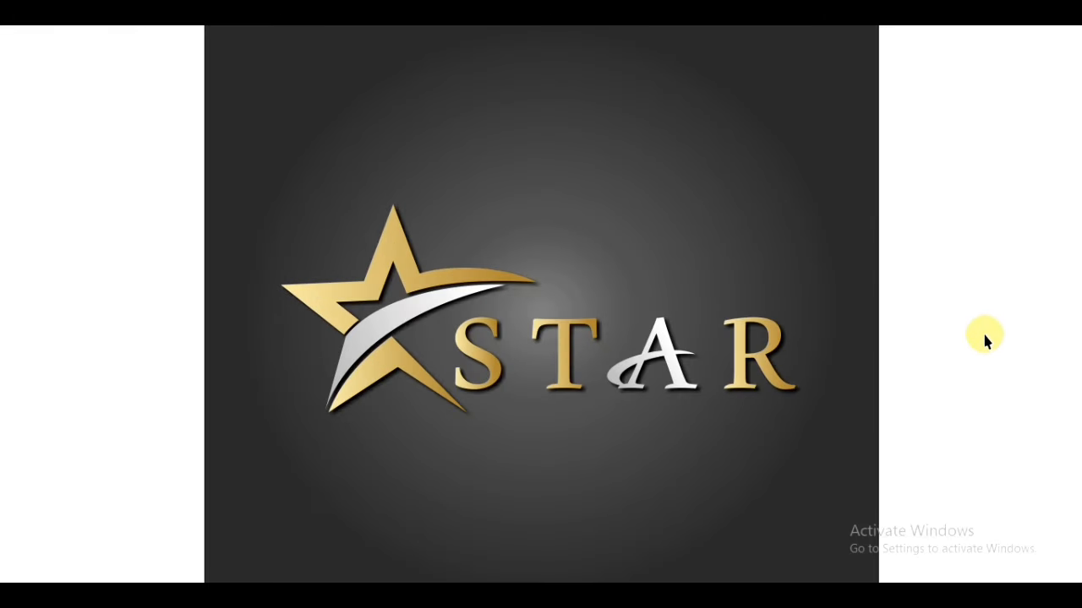